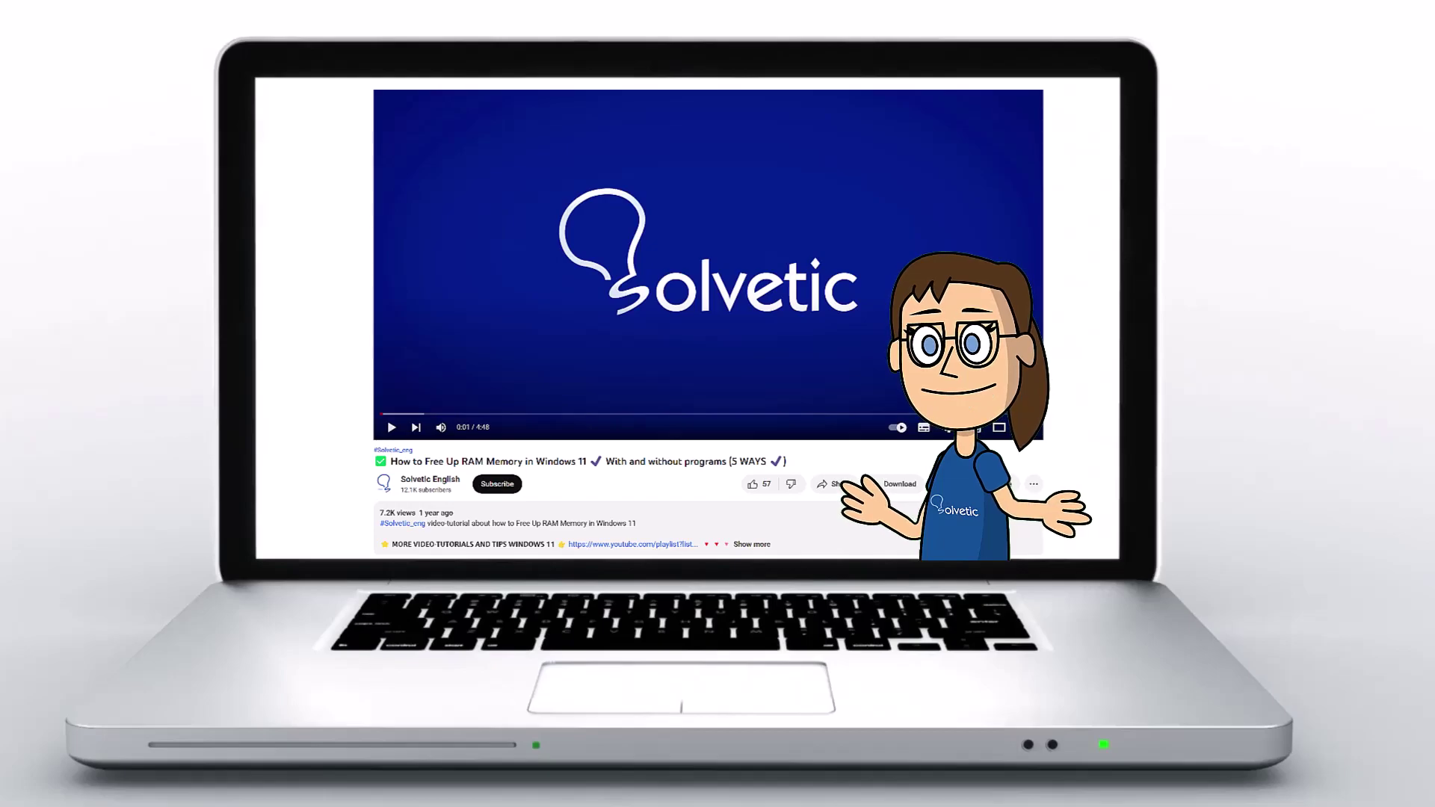
Open Local Disk (P:) and view the Solvetic folder's Properties, confirming its location is P:\
{"action": "left_click", "coordinate": [762, 547]}
{"action": "scroll", "coordinate": [709, 321], "scroll_direction": "down", "scroll_amount": 3}
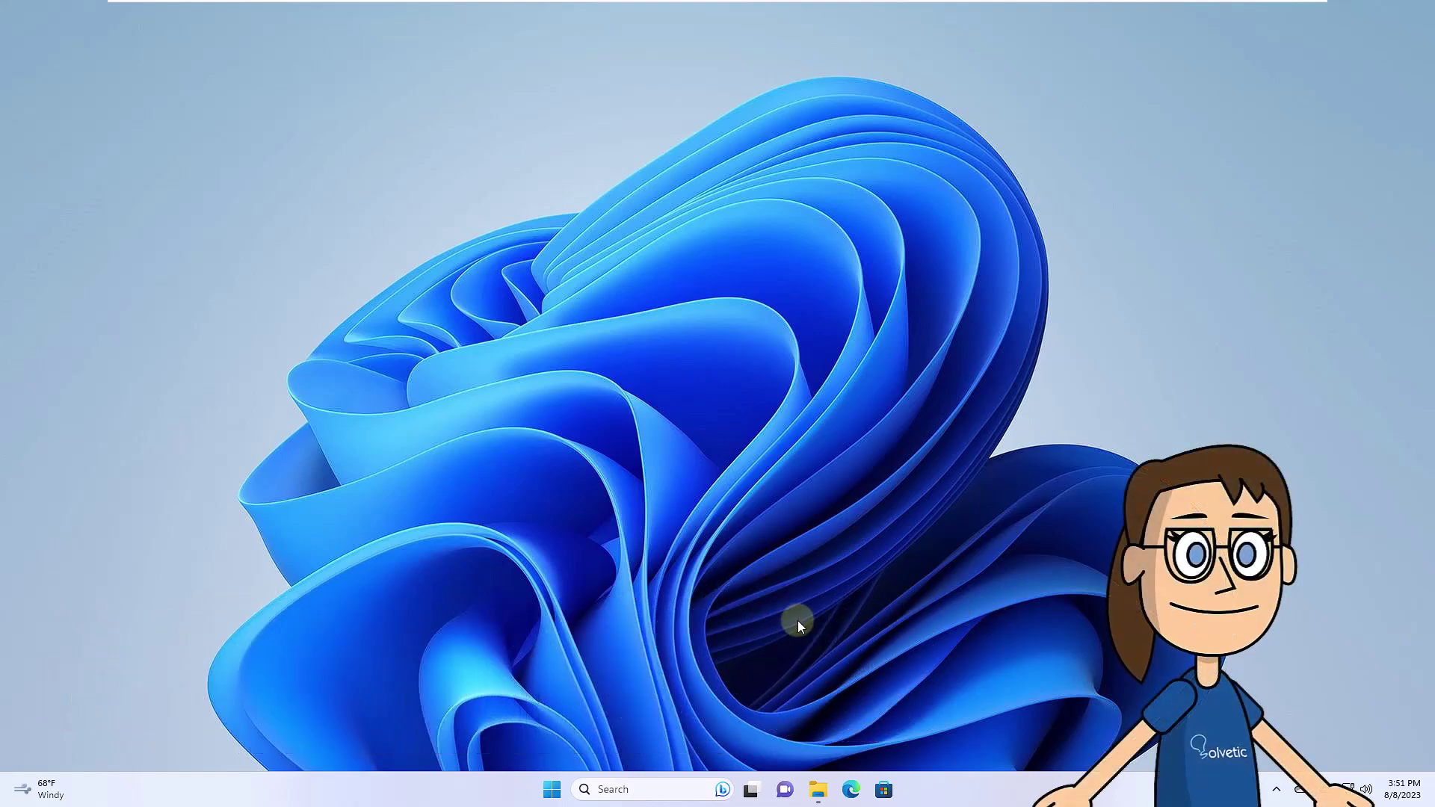
{"action": "left_click", "coordinate": [818, 790]}
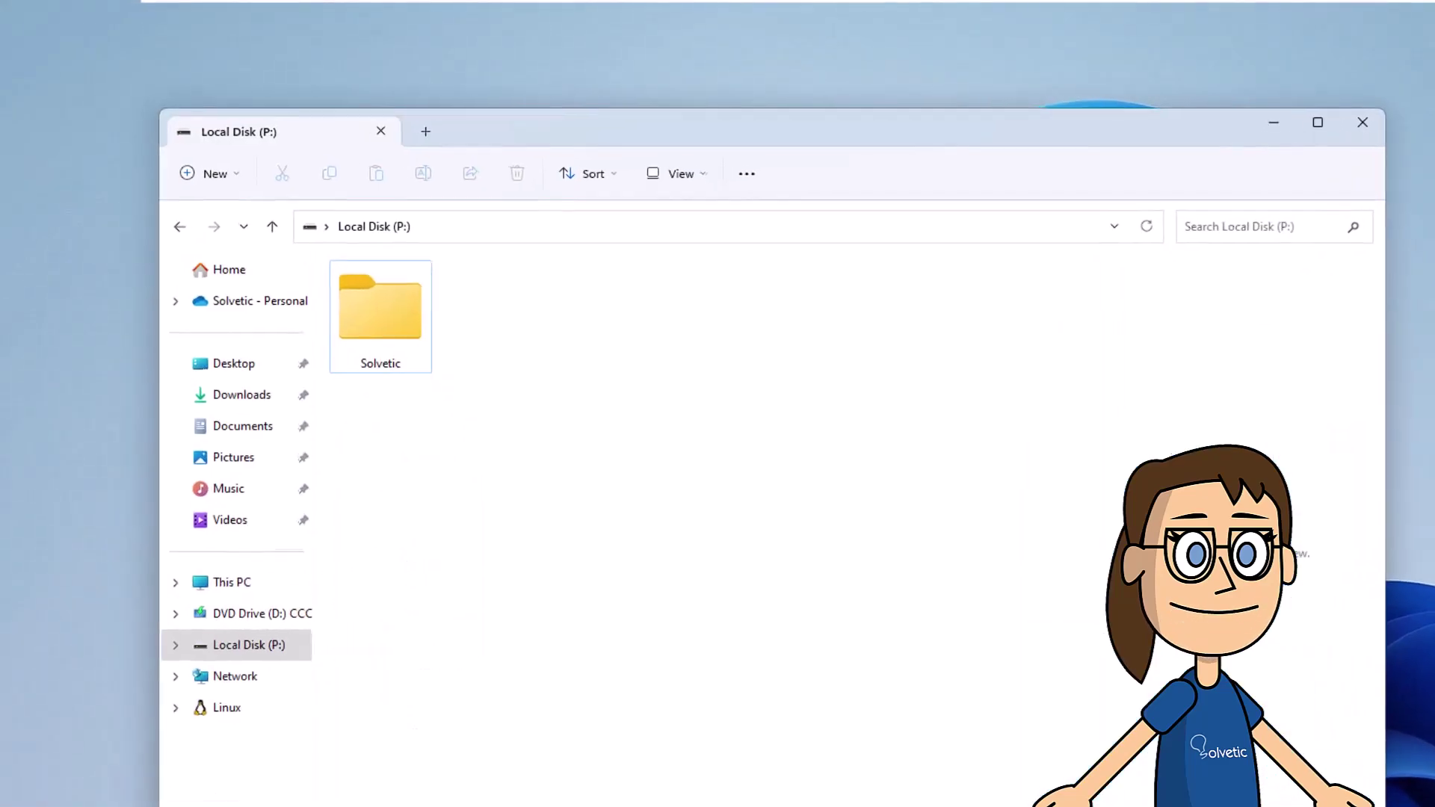
{"action": "left_click", "coordinate": [399, 307]}
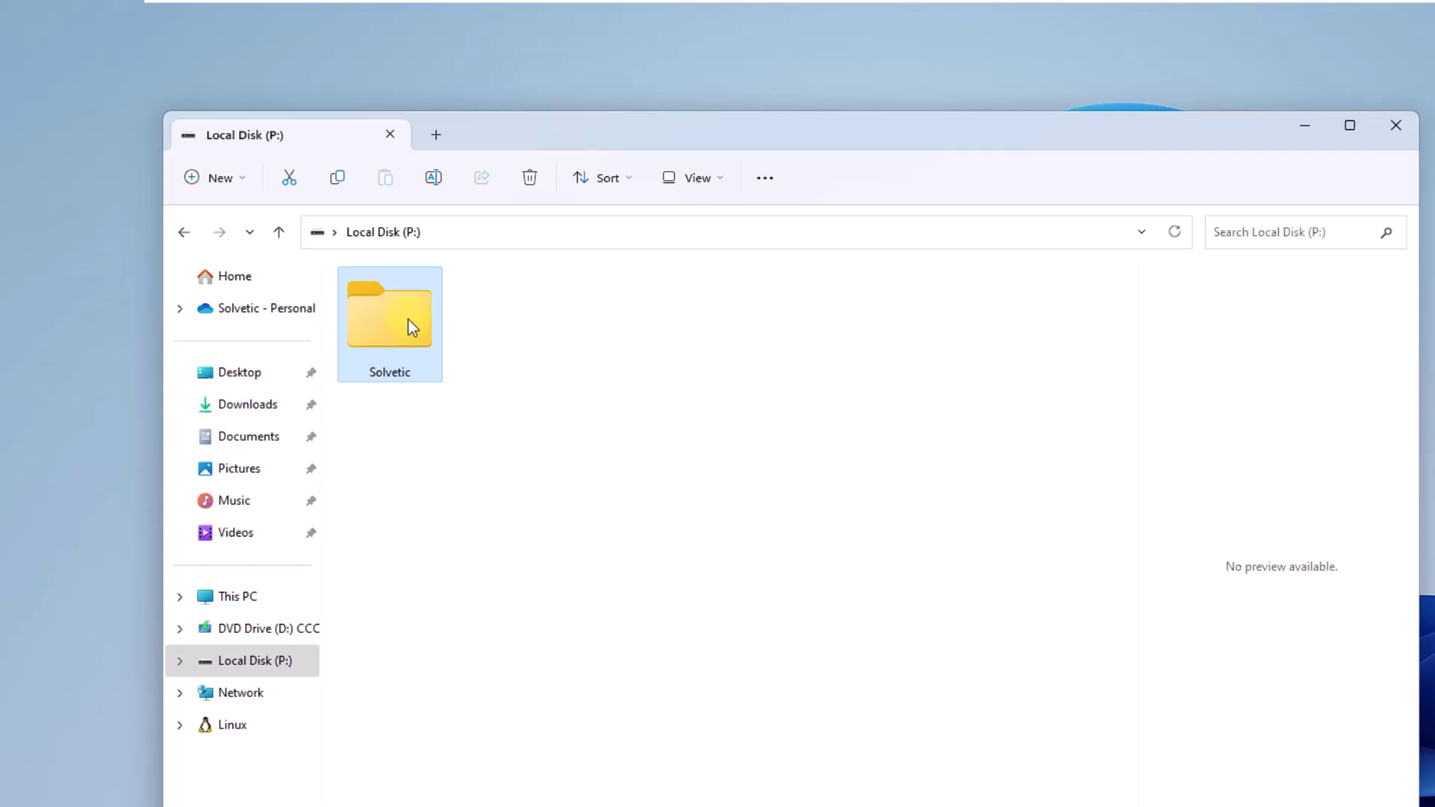
{"action": "right_click", "coordinate": [410, 322]}
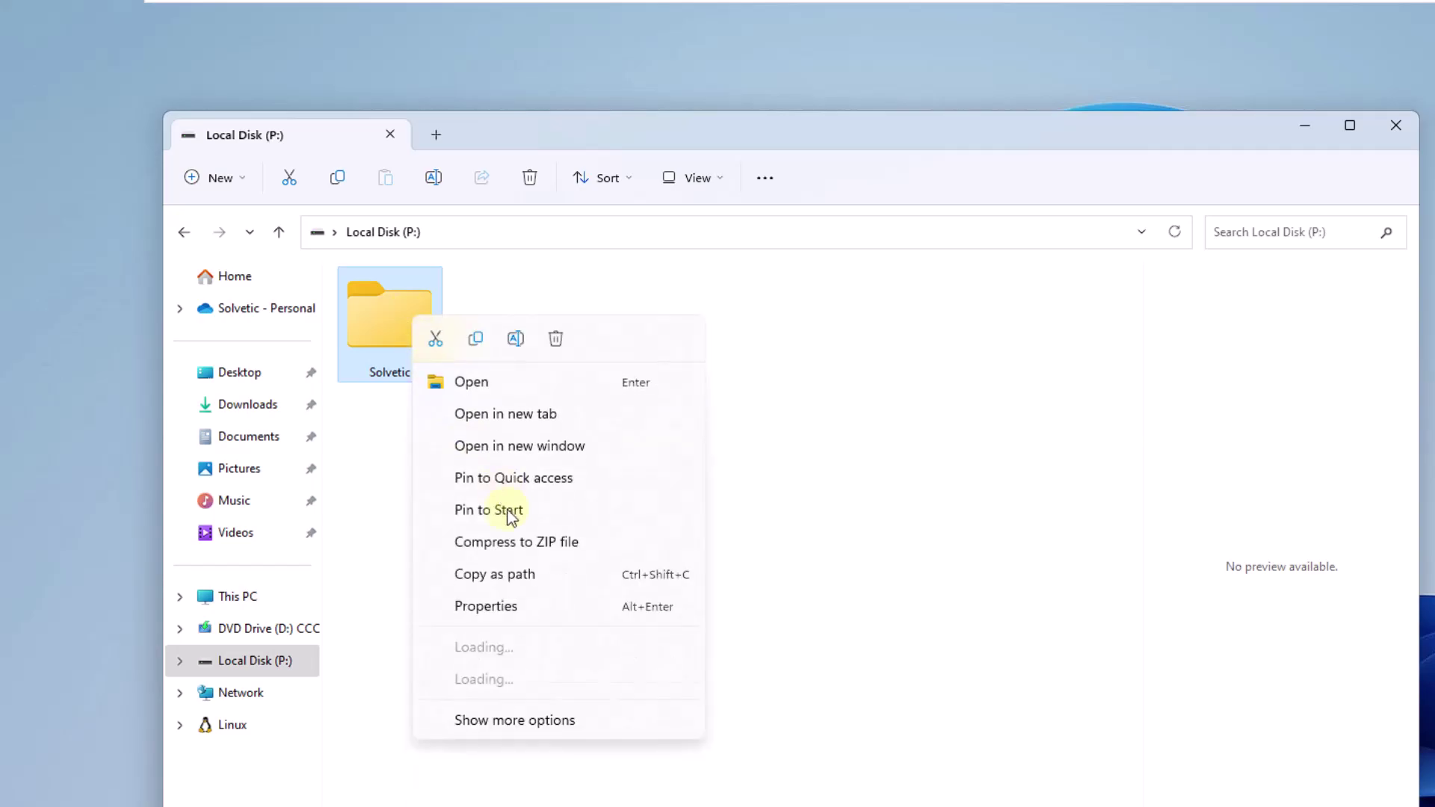
{"action": "left_click", "coordinate": [536, 604]}
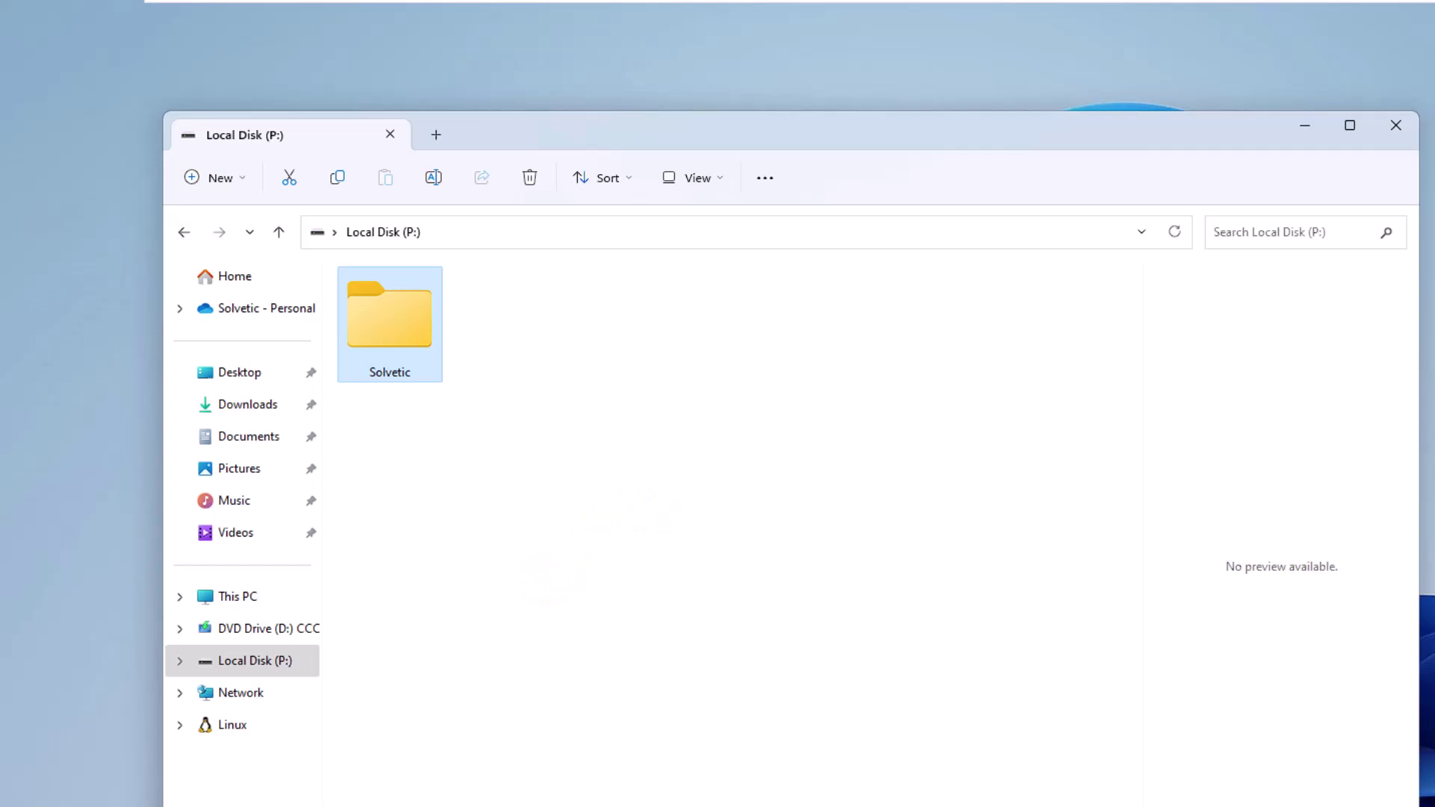
{"action": "double_click", "coordinate": [539, 472]}
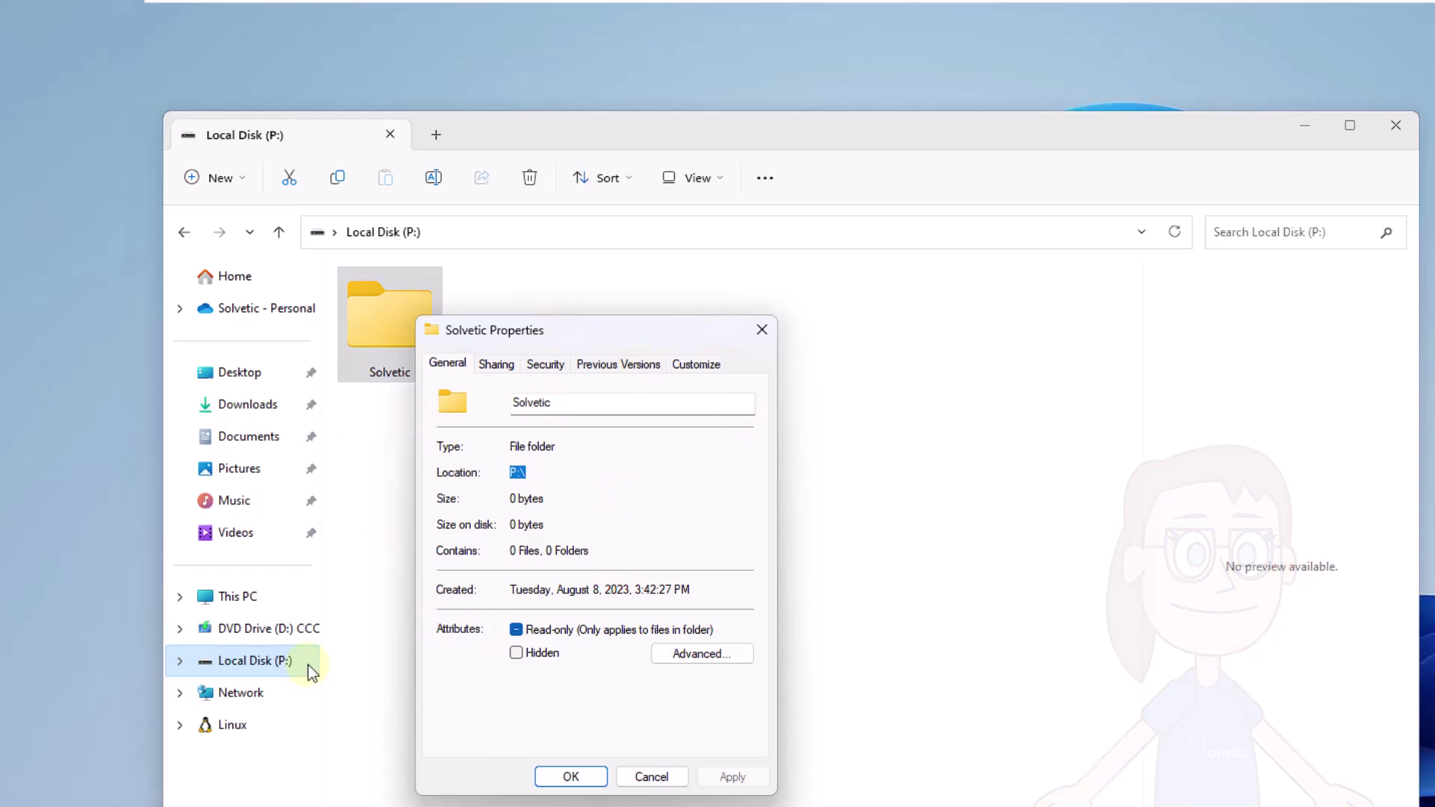
Close the properties, open the empty Solvetic folder, reveal its path P:\Solvetic, and minimize Explorer
{"action": "left_click", "coordinate": [1240, 336]}
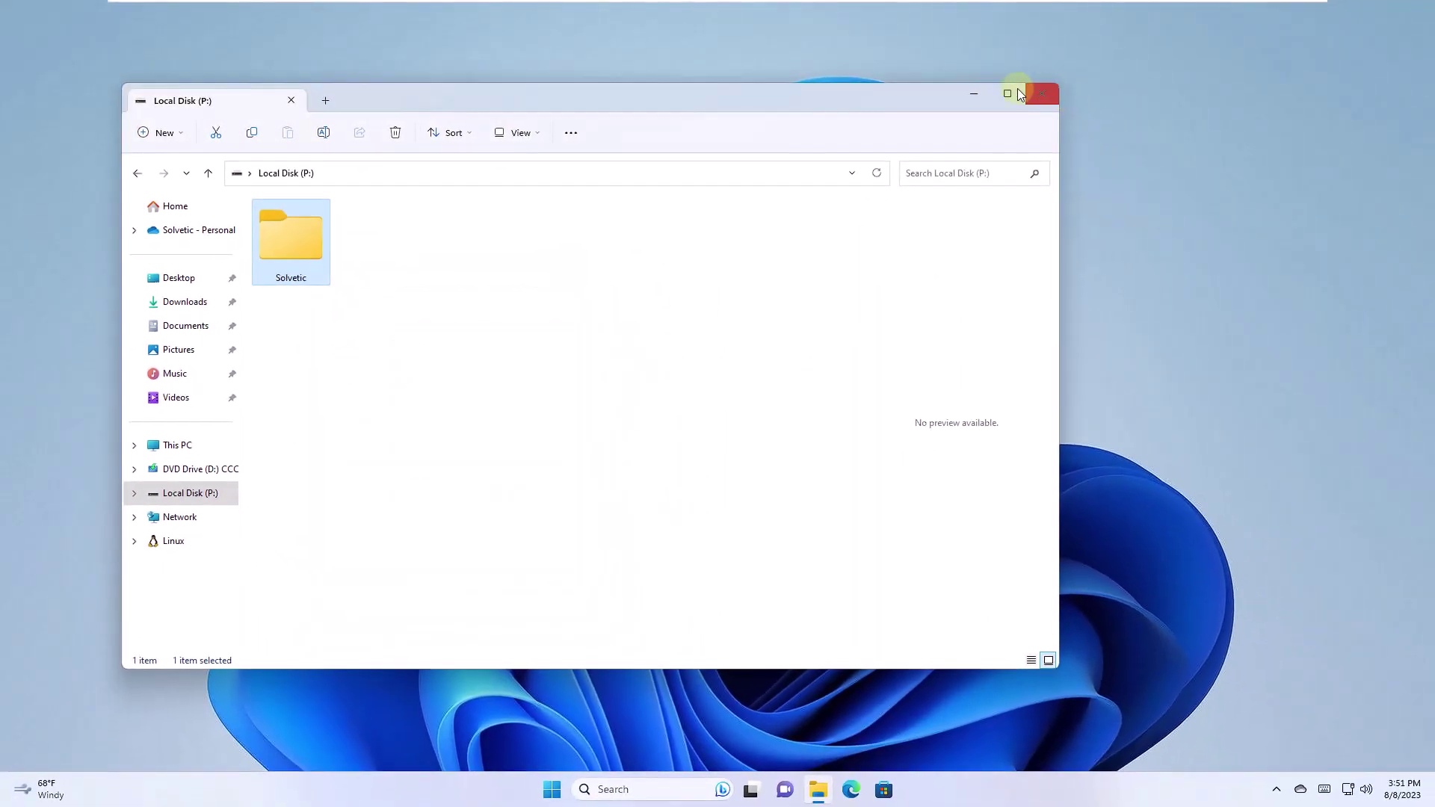
{"action": "left_click", "coordinate": [1033, 100]}
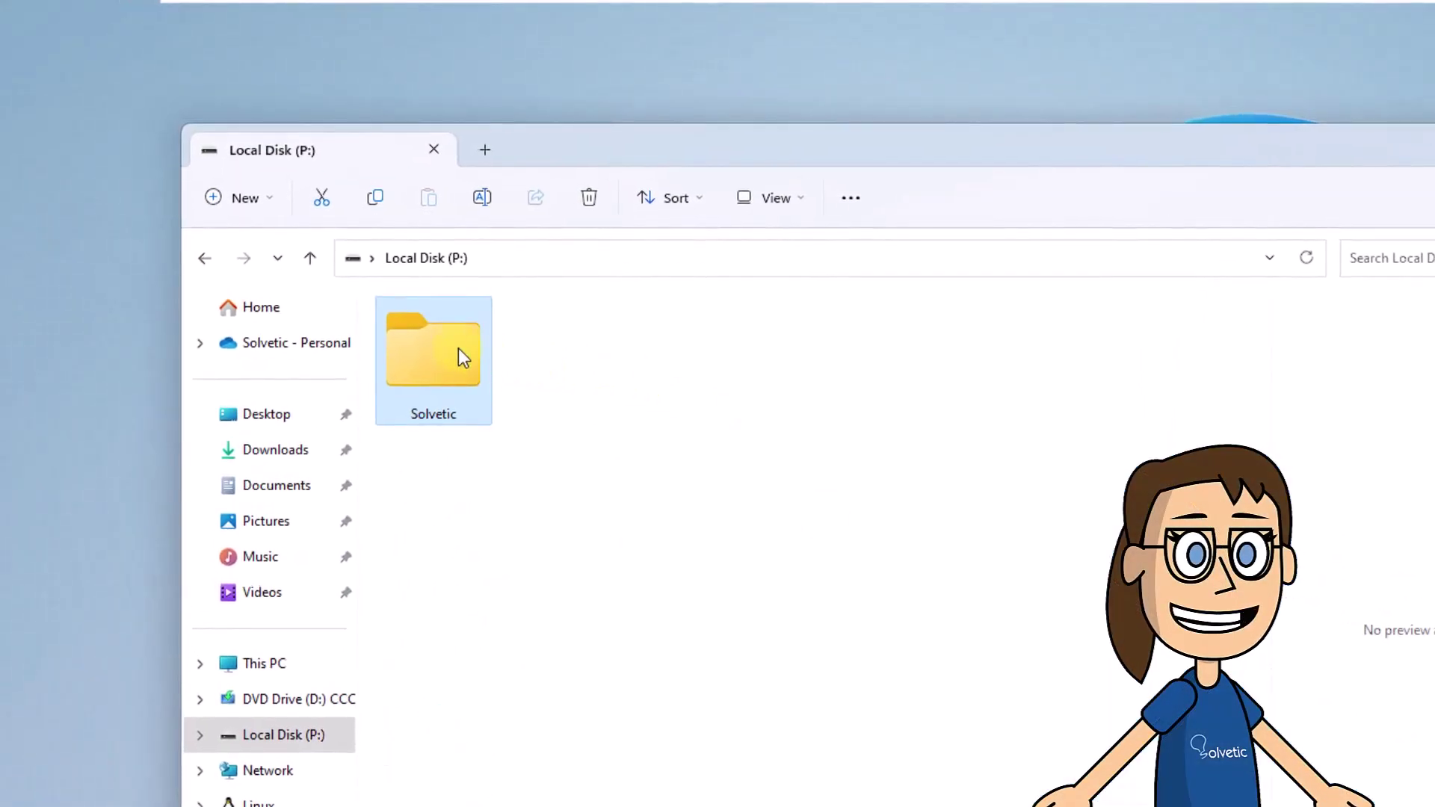
{"action": "double_click", "coordinate": [441, 345]}
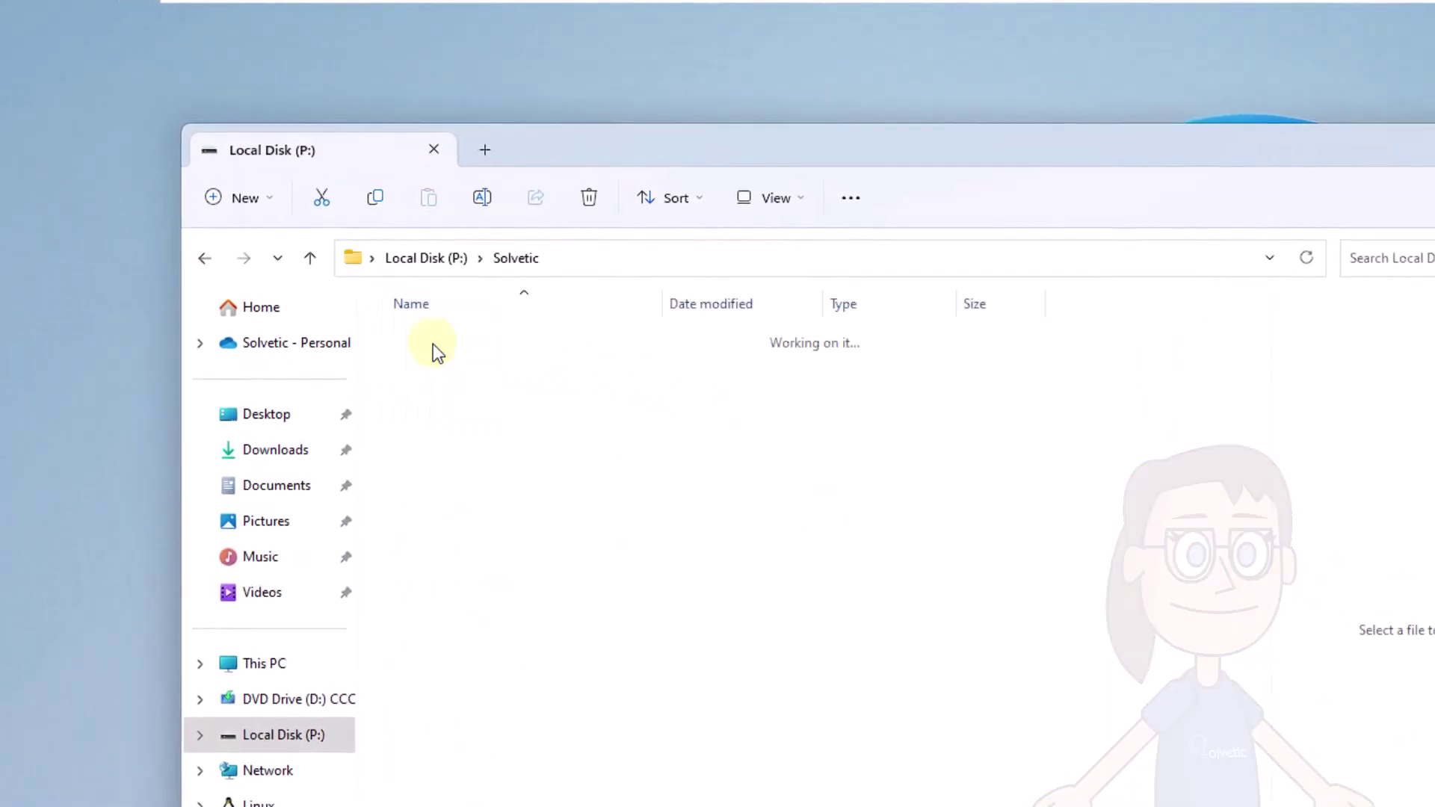
{"action": "left_click", "coordinate": [715, 266]}
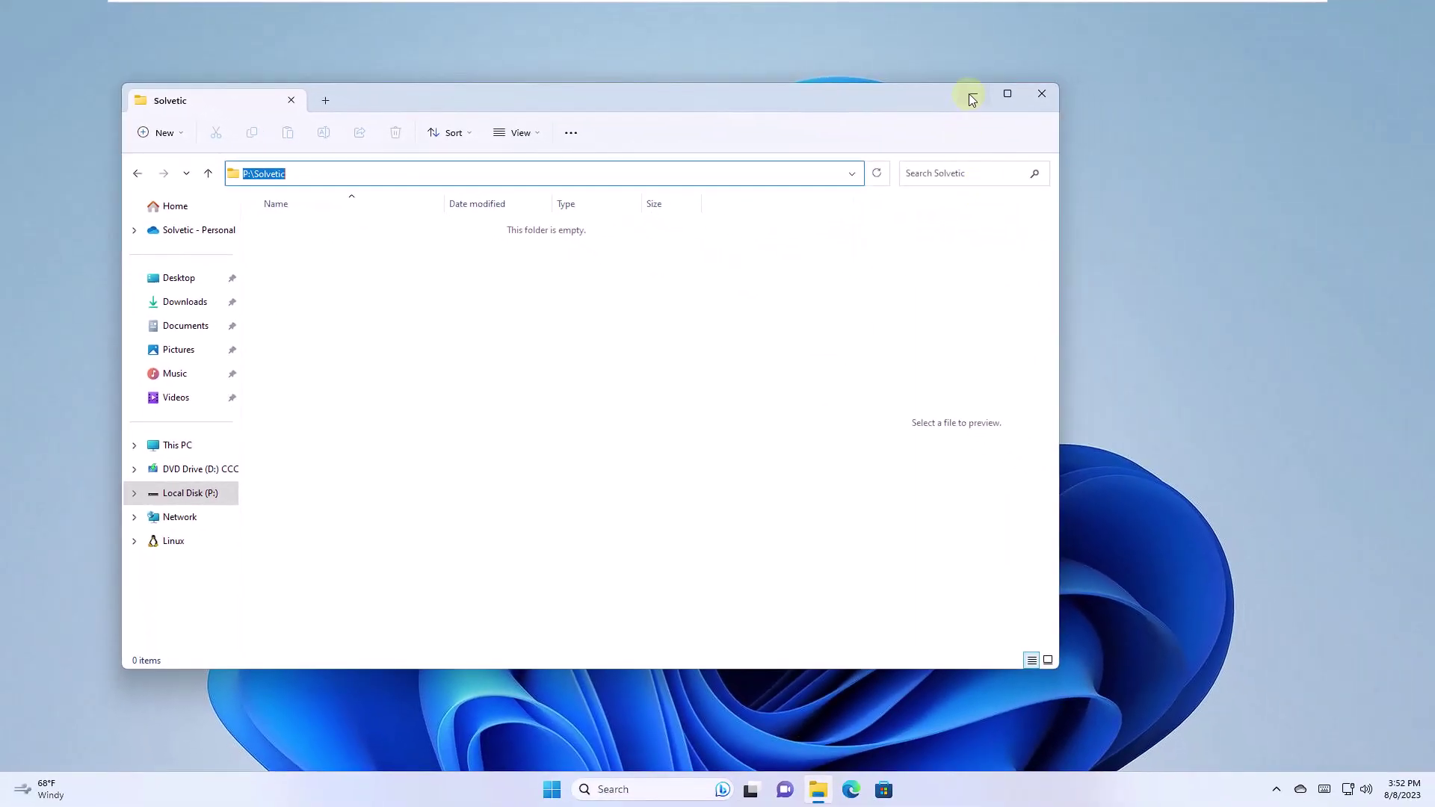
{"action": "left_click", "coordinate": [972, 98]}
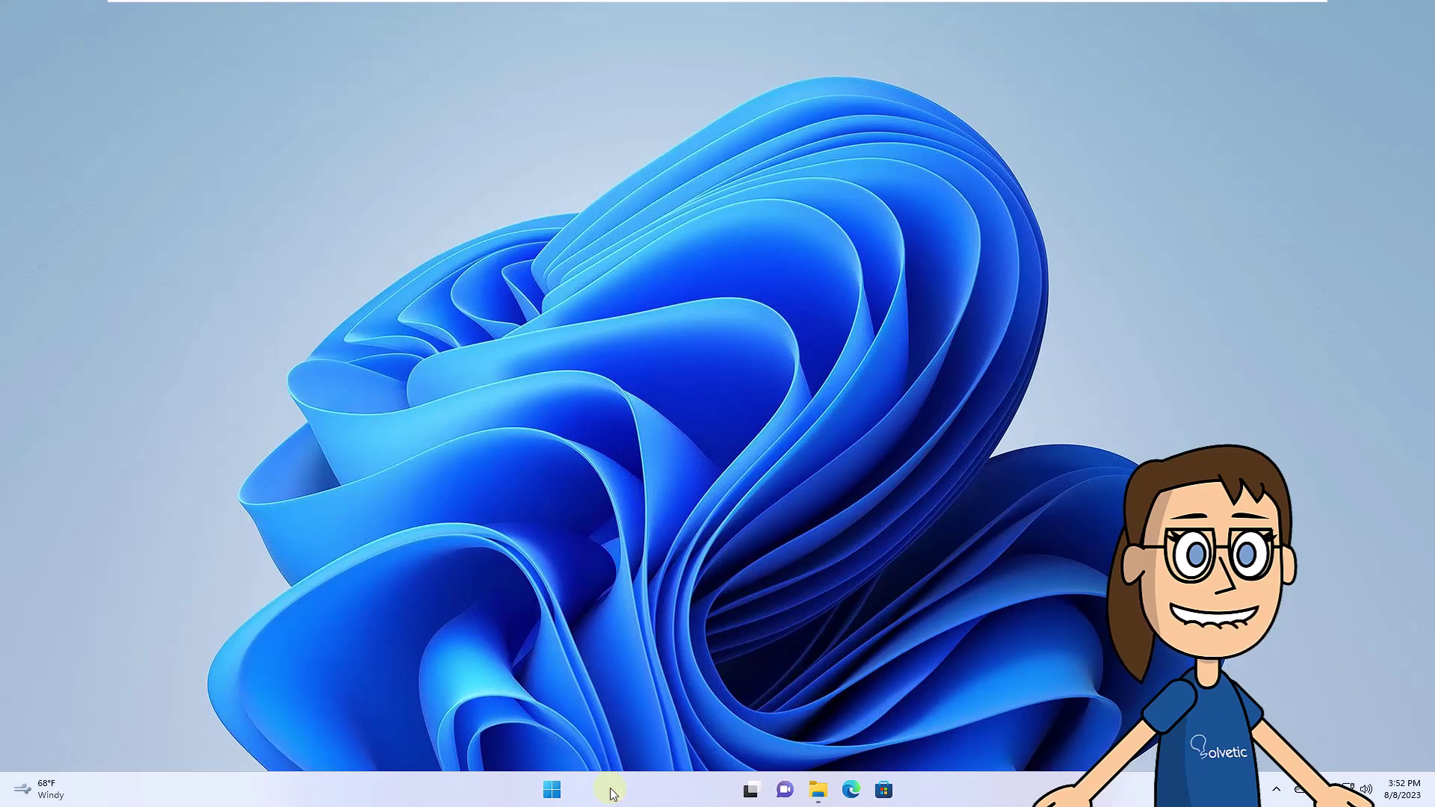
Open Command Prompt via 'cmd', change directory to P:\Solvetic, then exit the console
{"action": "left_click", "coordinate": [617, 790]}
{"action": "type", "text": "cmd"}
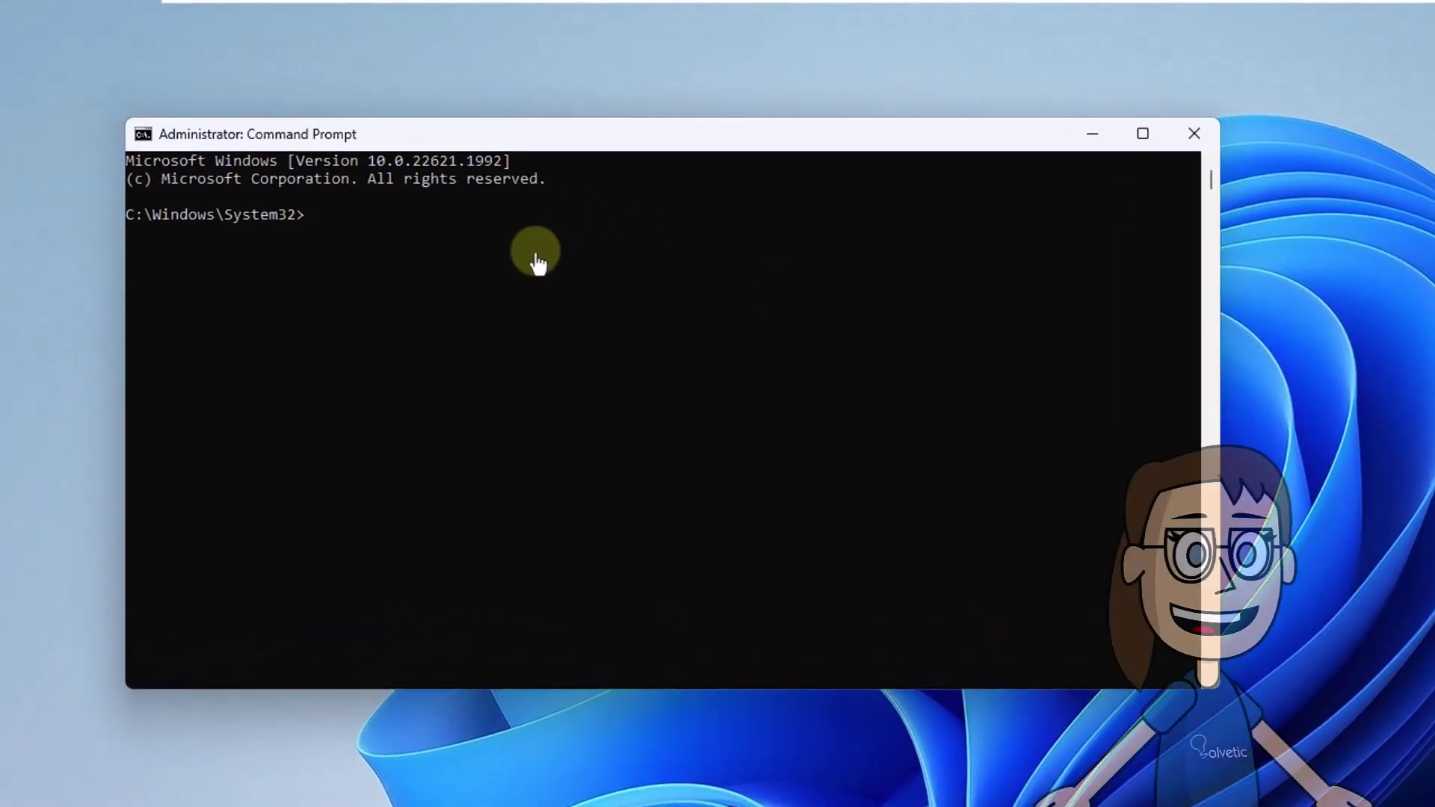
{"action": "type", "text": "cd P:\\Solvetic"}
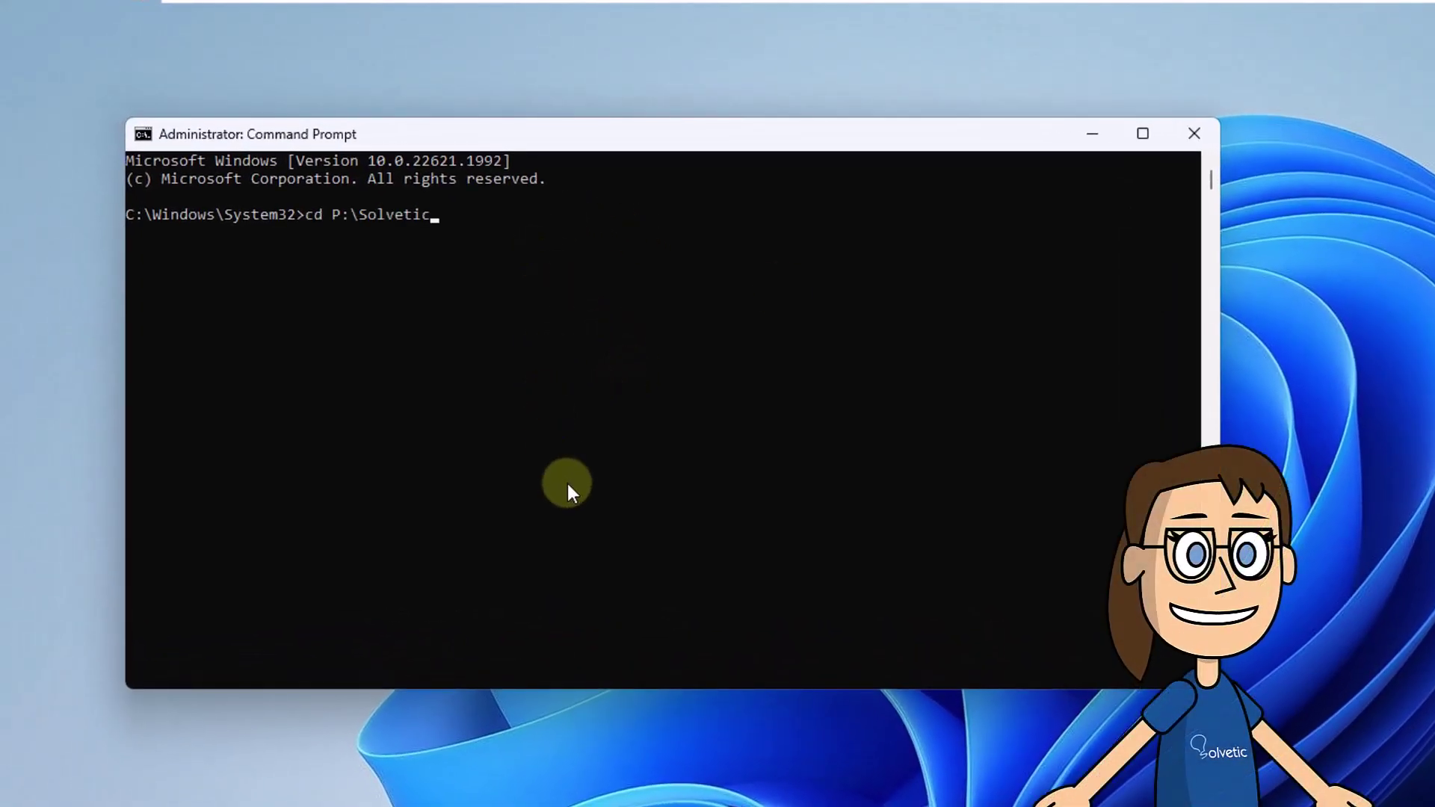
{"action": "key", "text": "Return"}
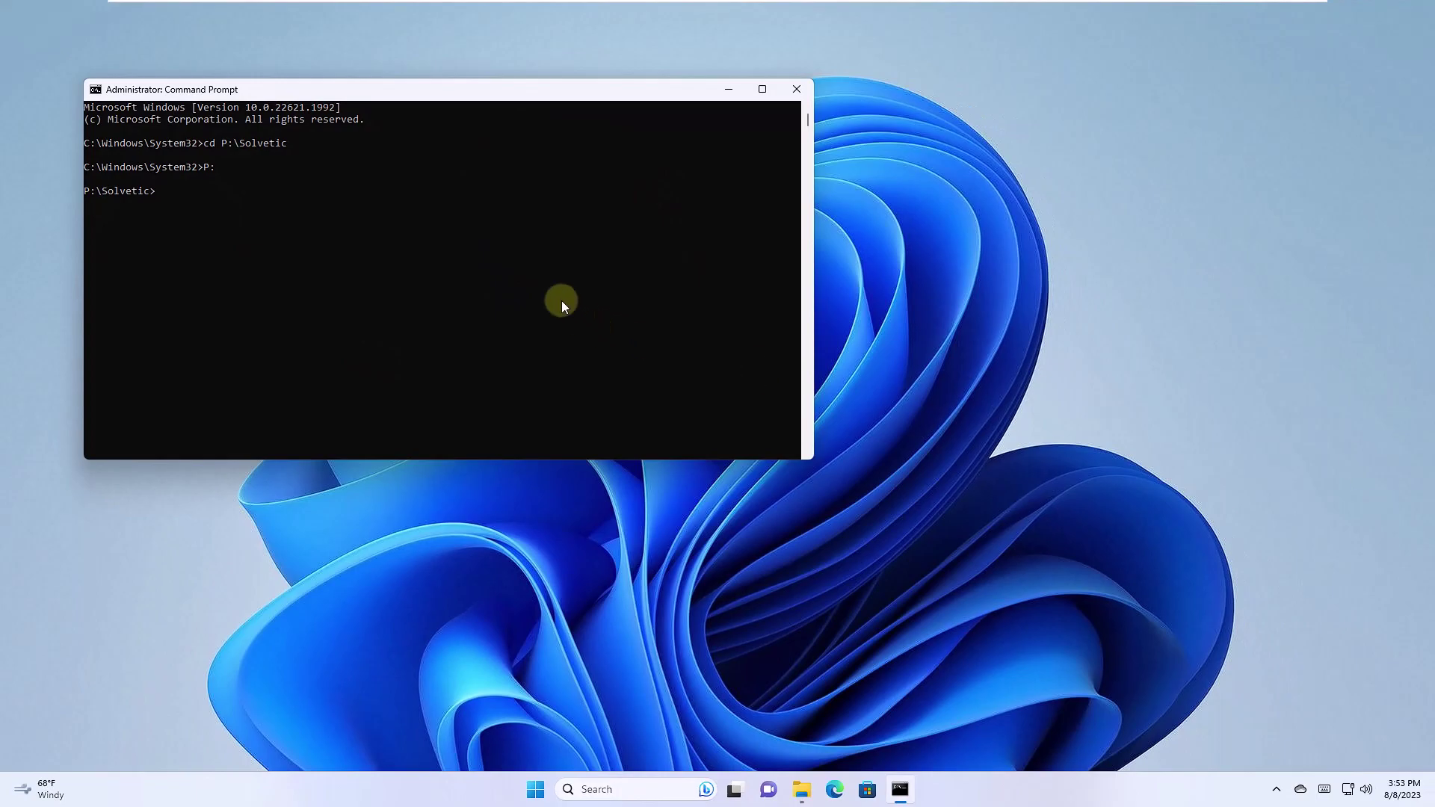
{"action": "key", "text": "Return"}
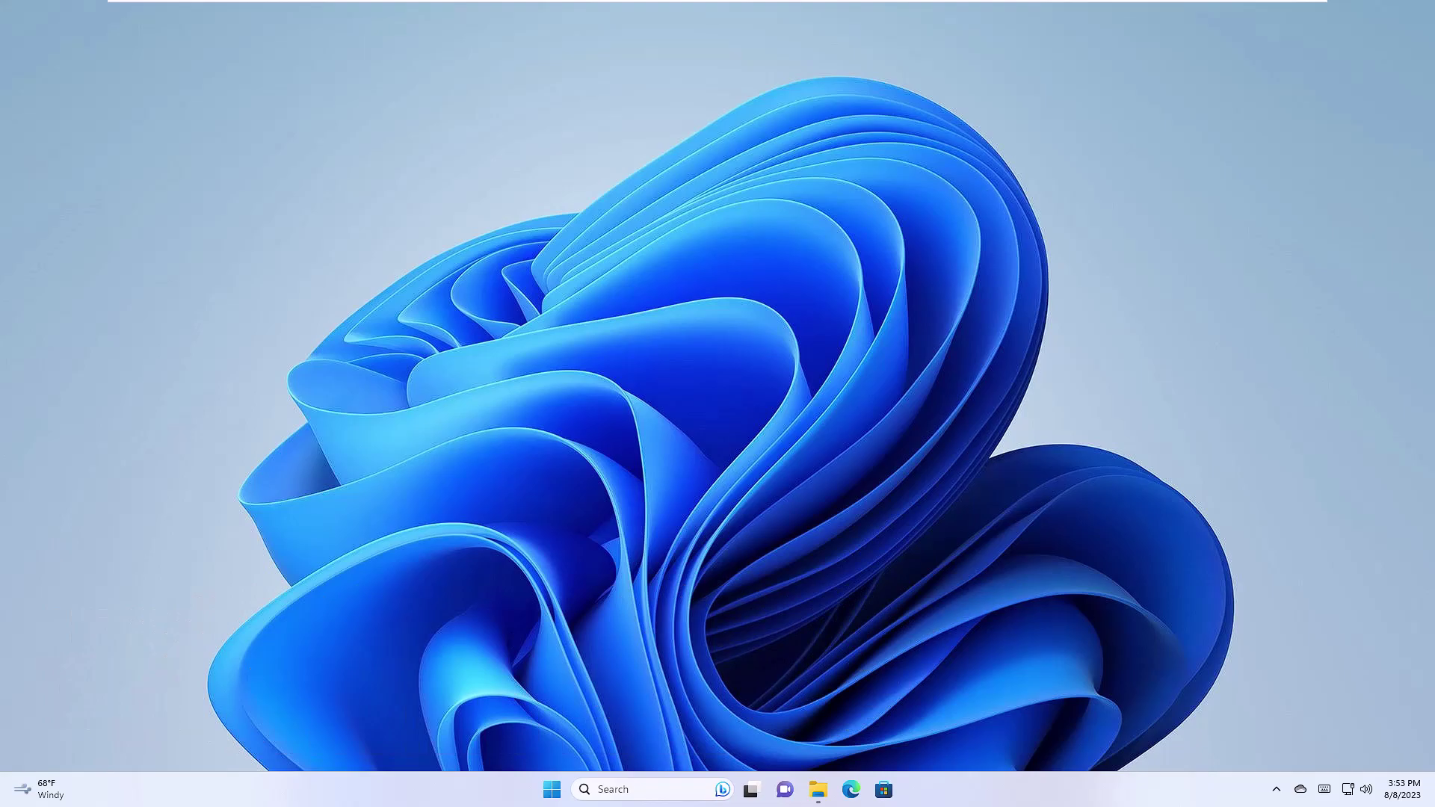
Launch Windows Security from search, review the Device performance & health report with no issues, then close it
{"action": "left_click", "coordinate": [646, 791]}
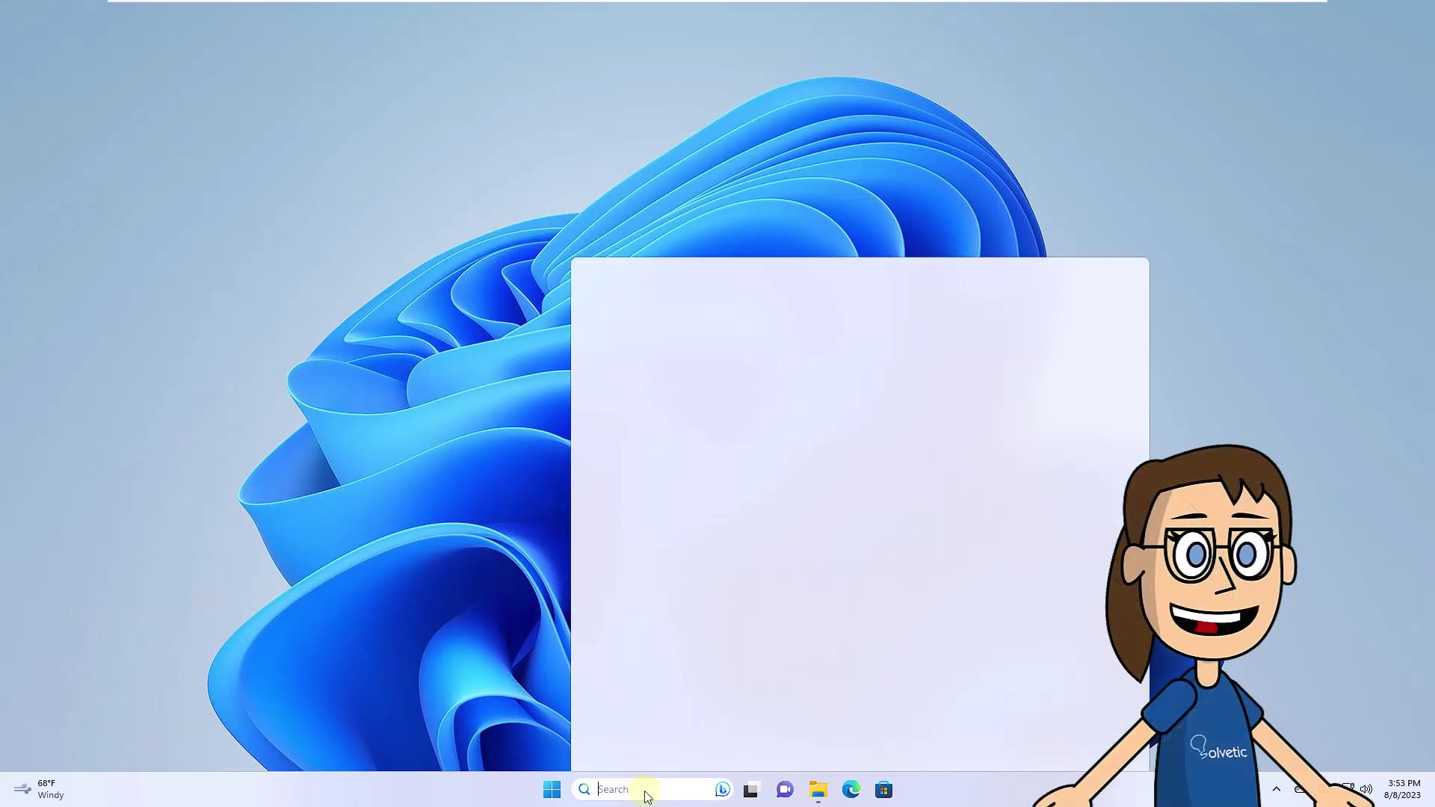
{"action": "type", "text": "security"}
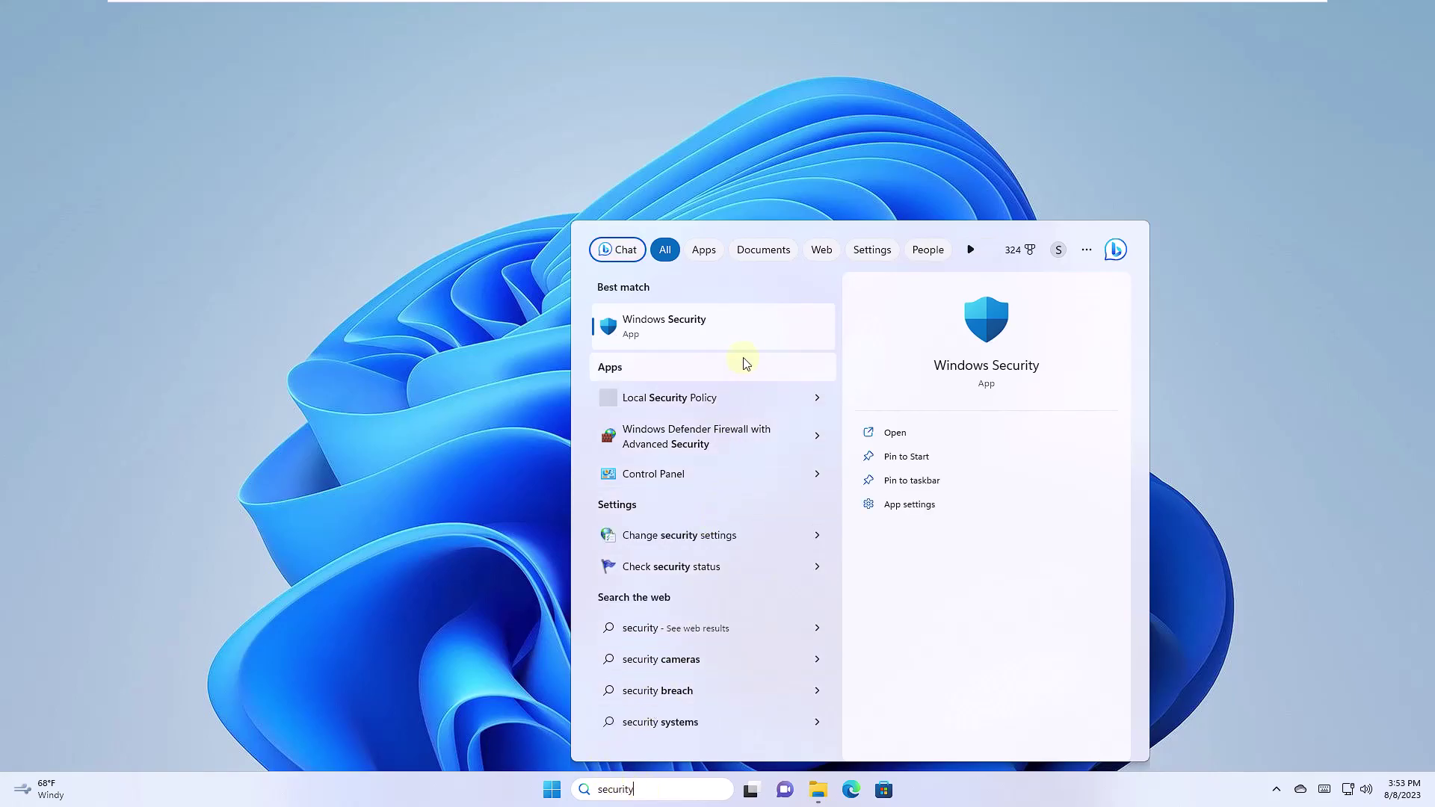
{"action": "left_click", "coordinate": [658, 327]}
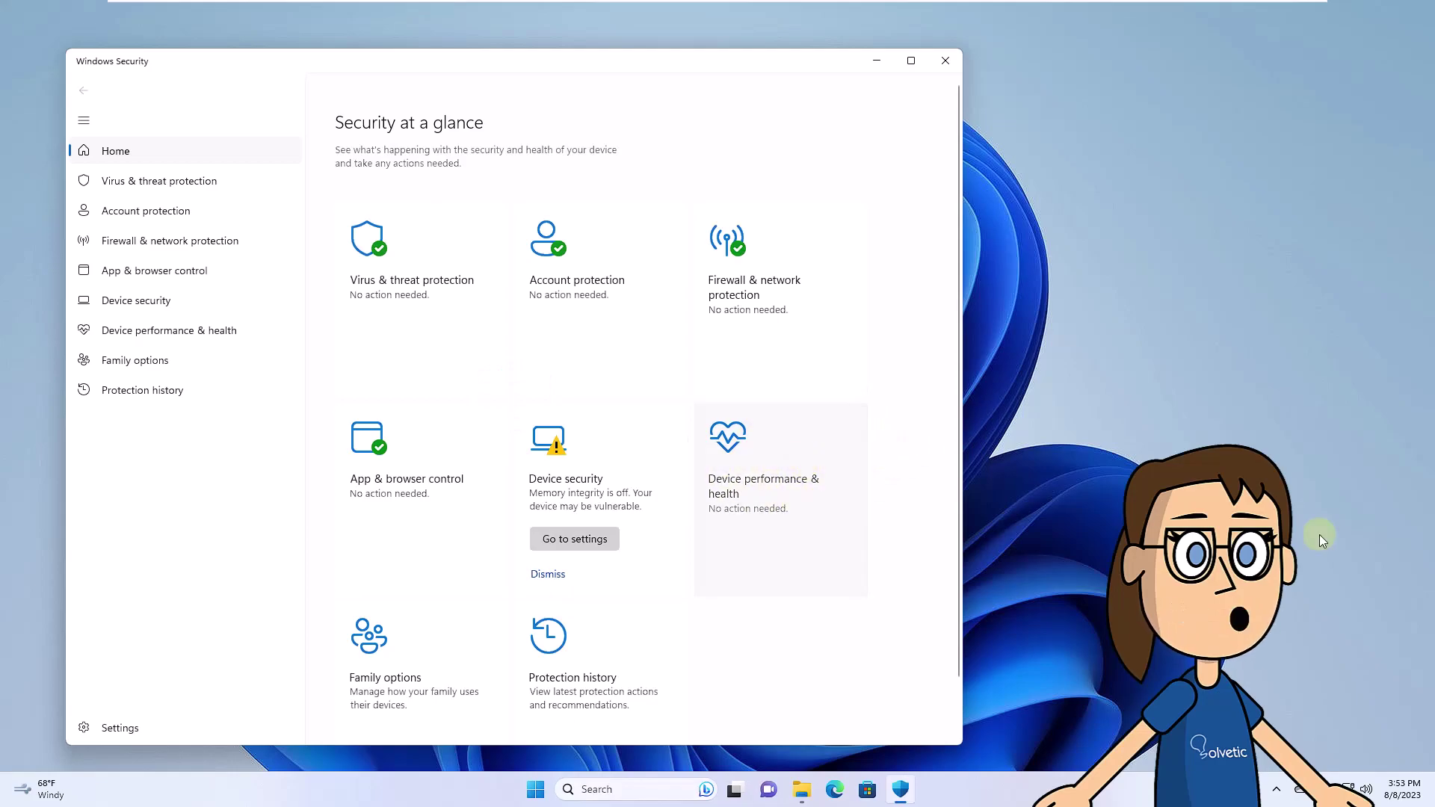
{"action": "left_click", "coordinate": [803, 465]}
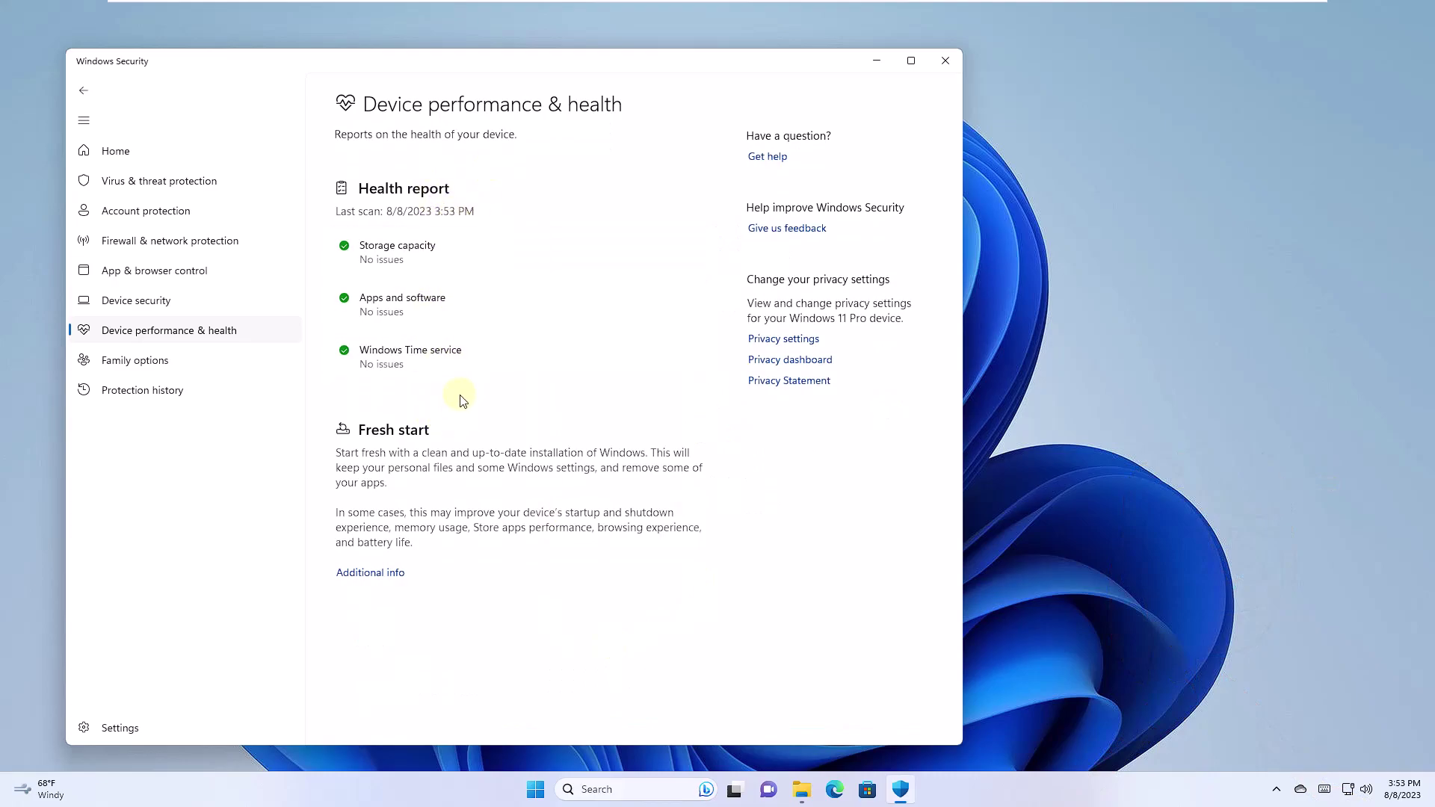
{"action": "left_click", "coordinate": [946, 60]}
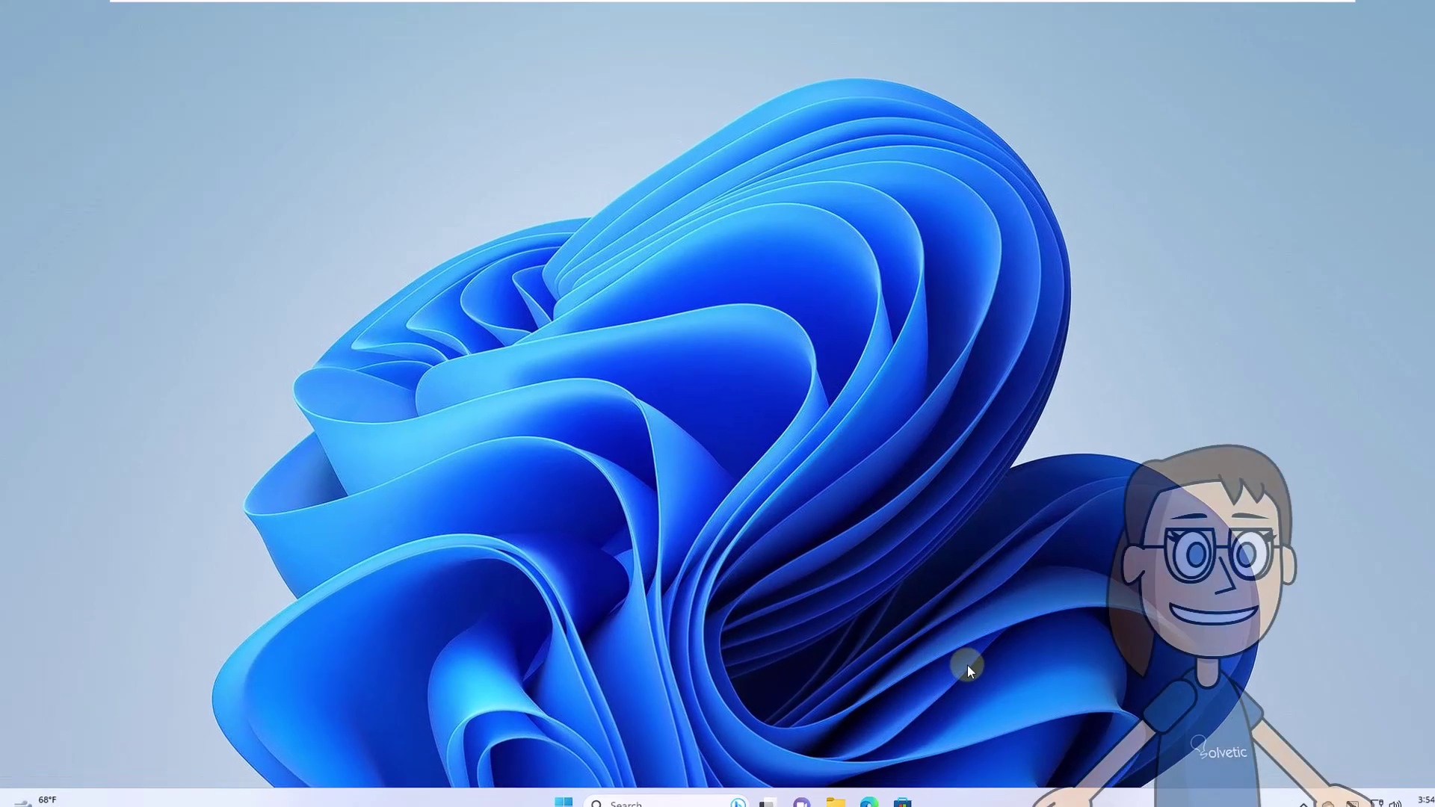
Search the Documents folder for 'Solvetic', finding 37 items, then close File Explorer
{"action": "key", "text": "super+e"}
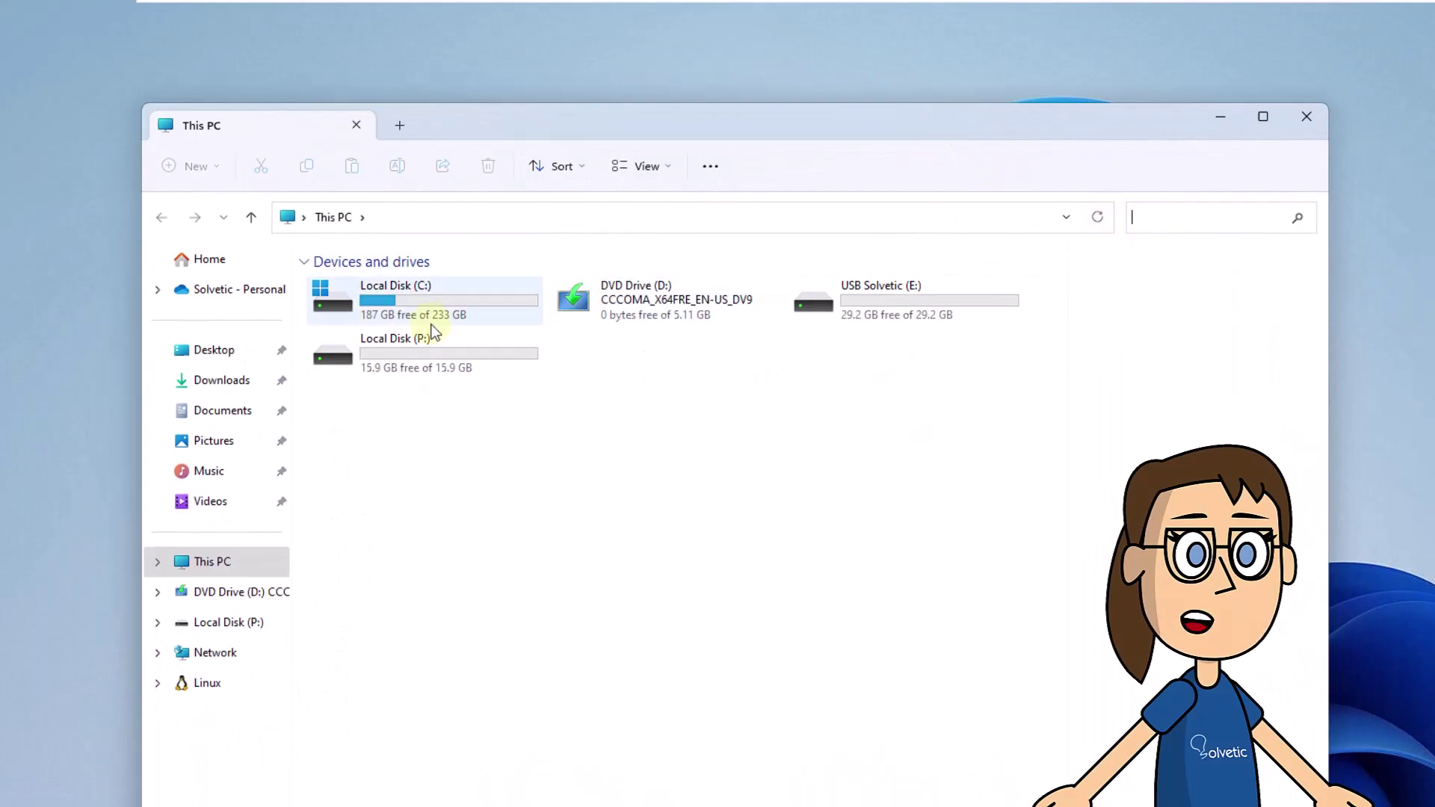
{"action": "left_click", "coordinate": [223, 413]}
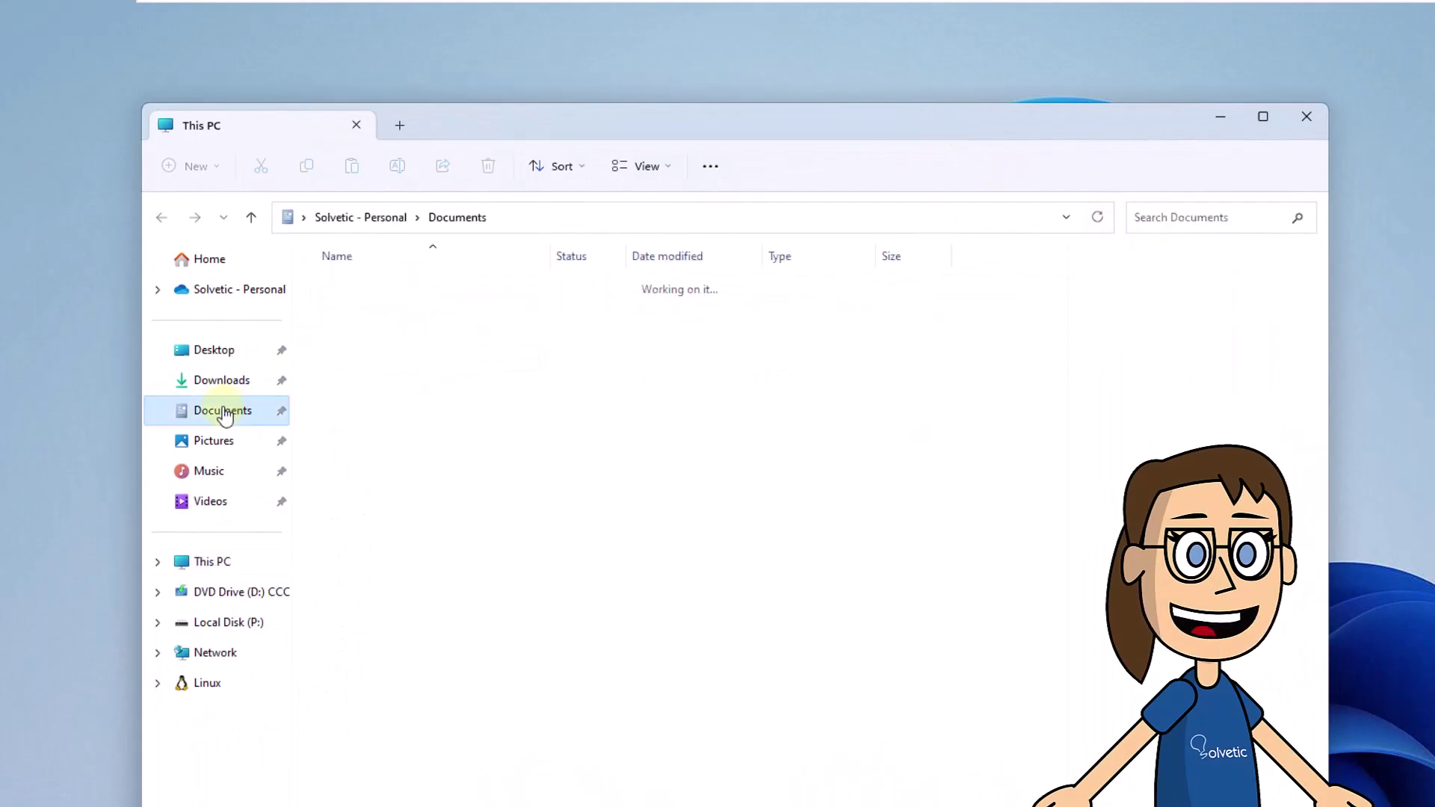
{"action": "left_click", "coordinate": [1171, 219]}
{"action": "type", "text": "Solvet"}
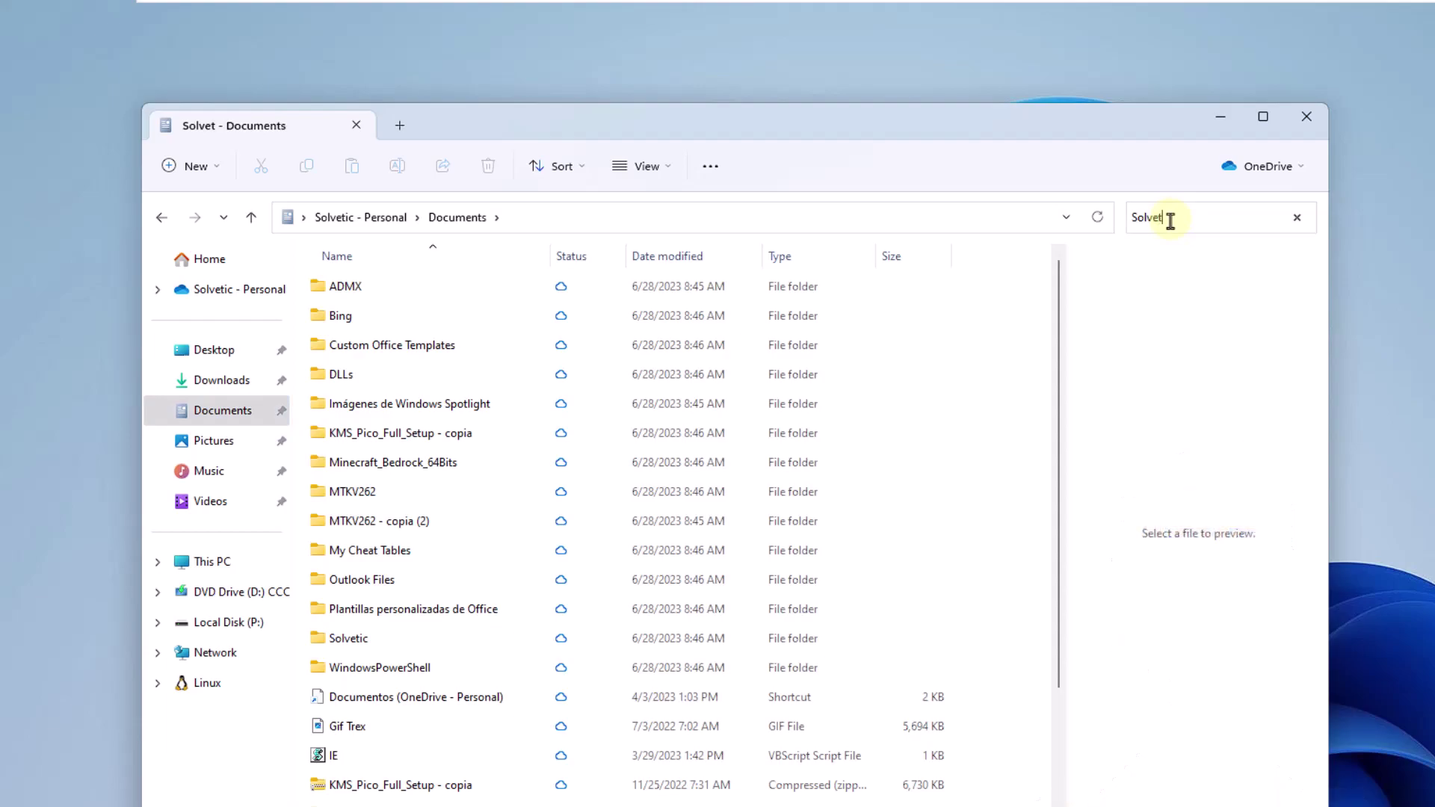
{"action": "type", "text": "ic"}
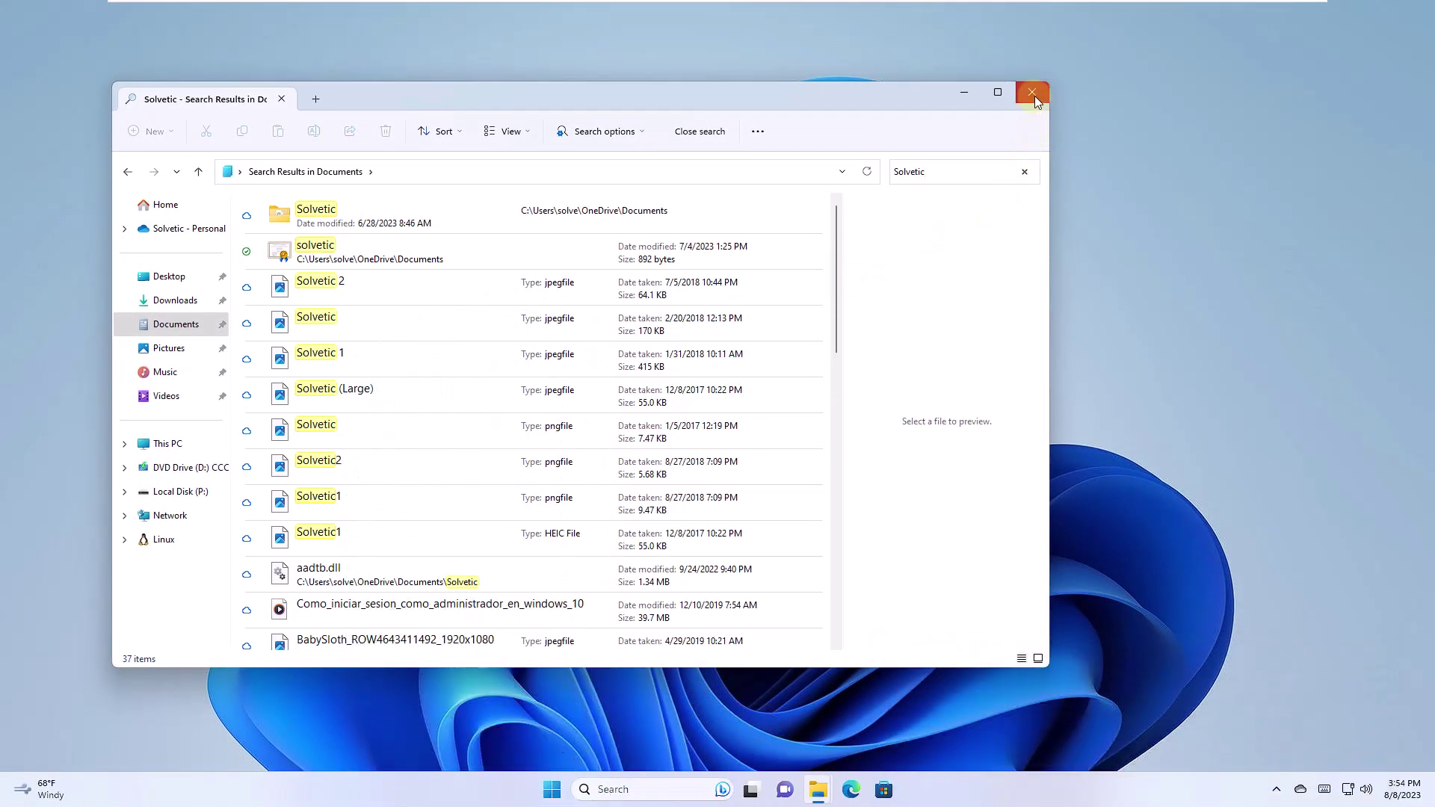
{"action": "left_click", "coordinate": [1034, 96]}
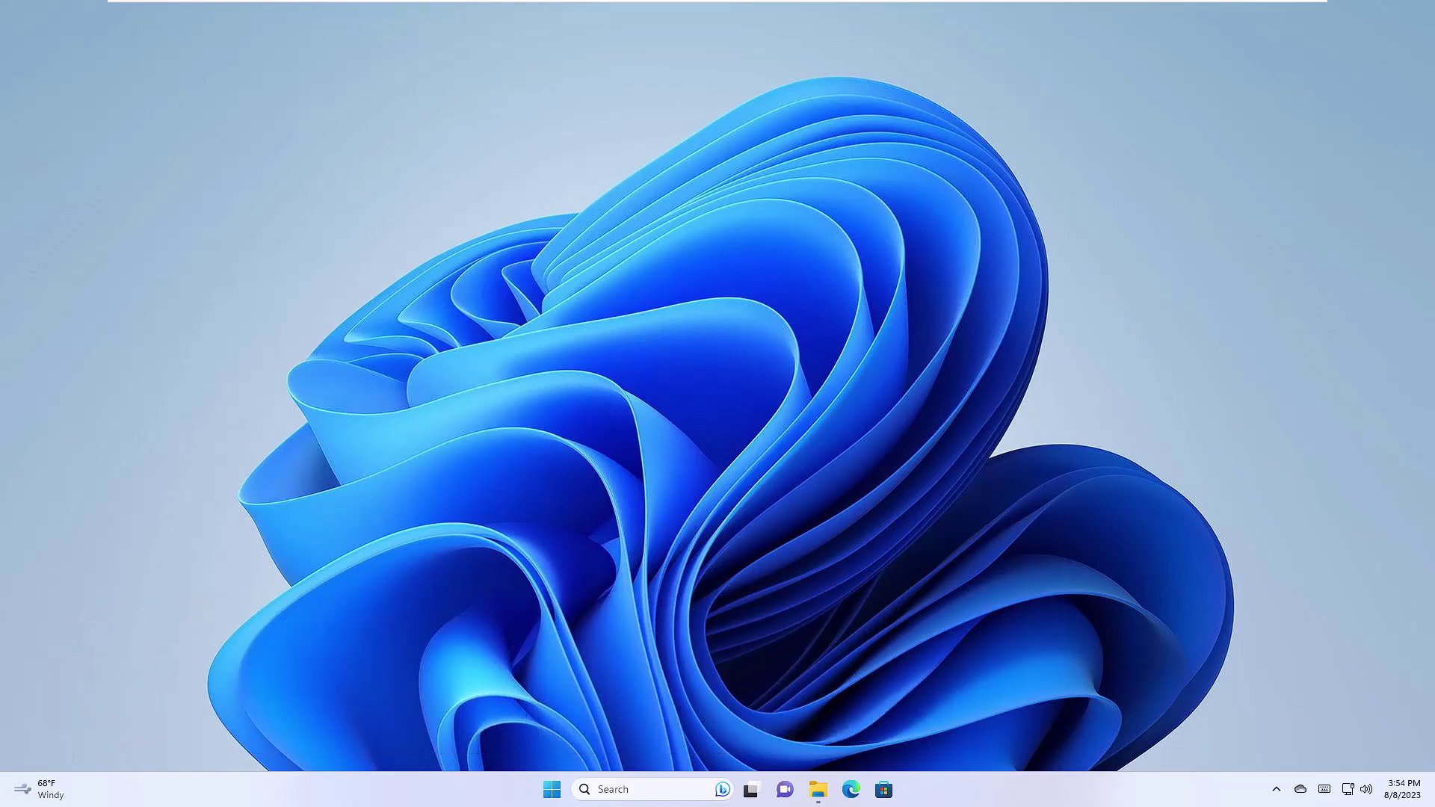
Launch Settings from the Start menu and open the System > About page
{"action": "left_click", "coordinate": [558, 797]}
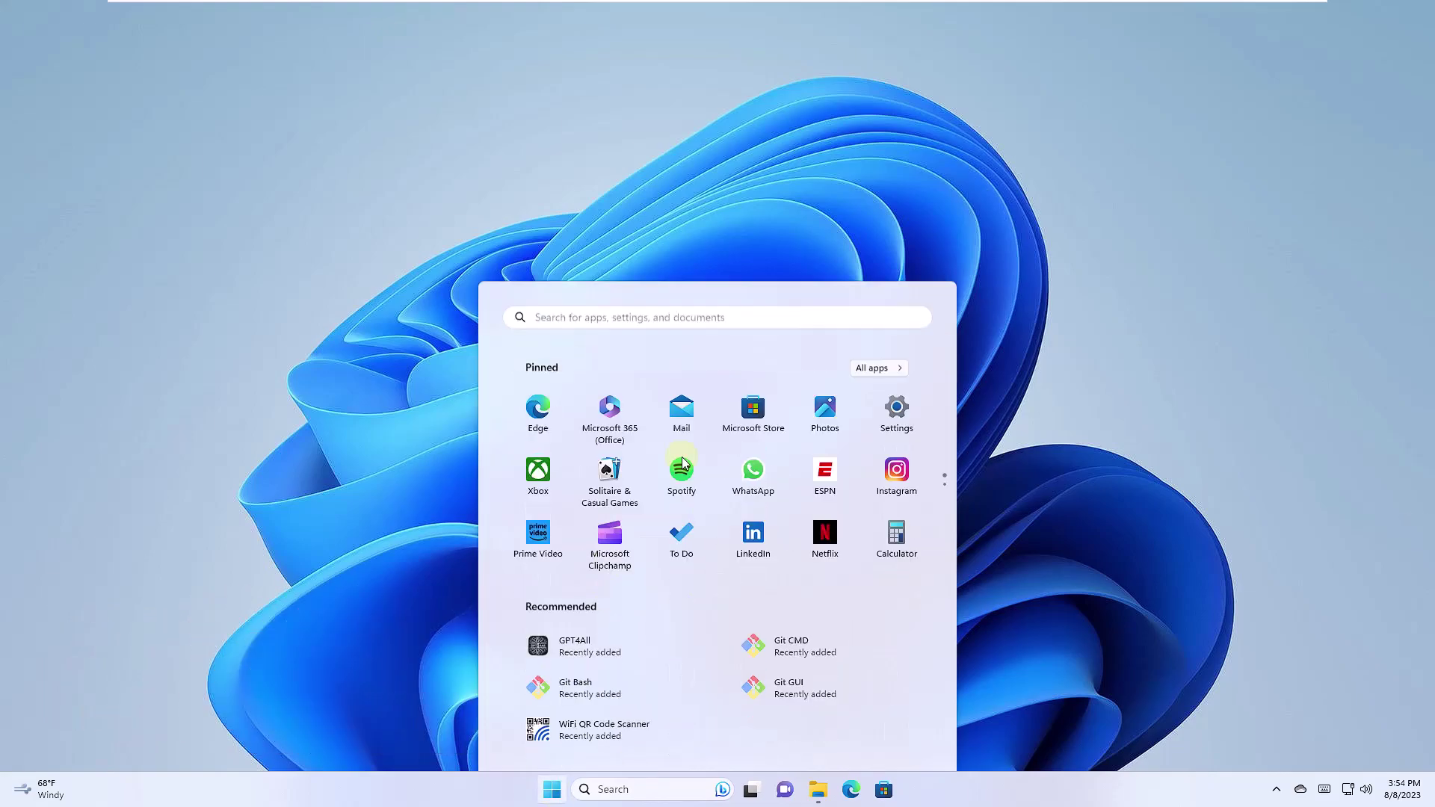
{"action": "left_click", "coordinate": [897, 351]}
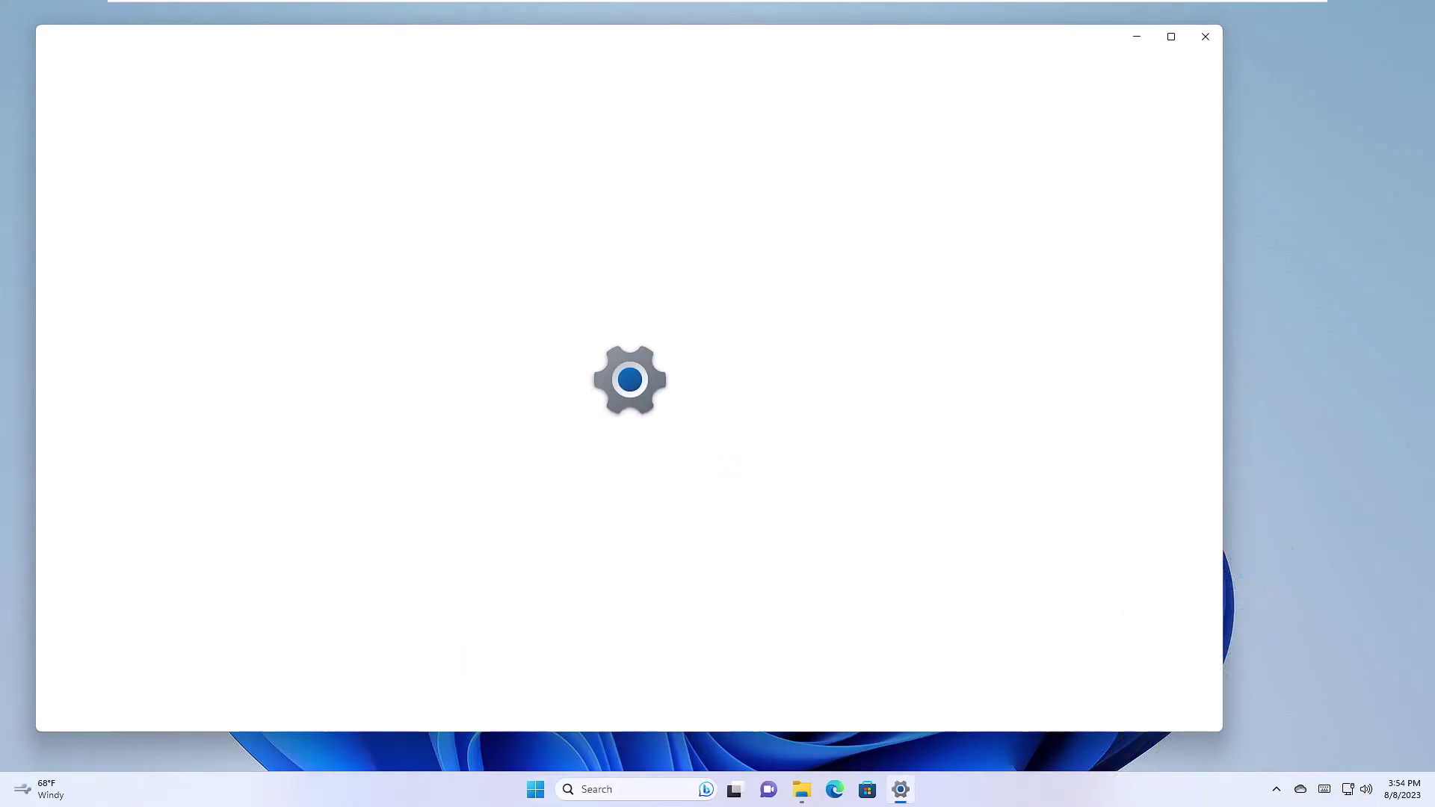
{"action": "scroll", "coordinate": [1156, 545], "scroll_direction": "down", "scroll_amount": 5}
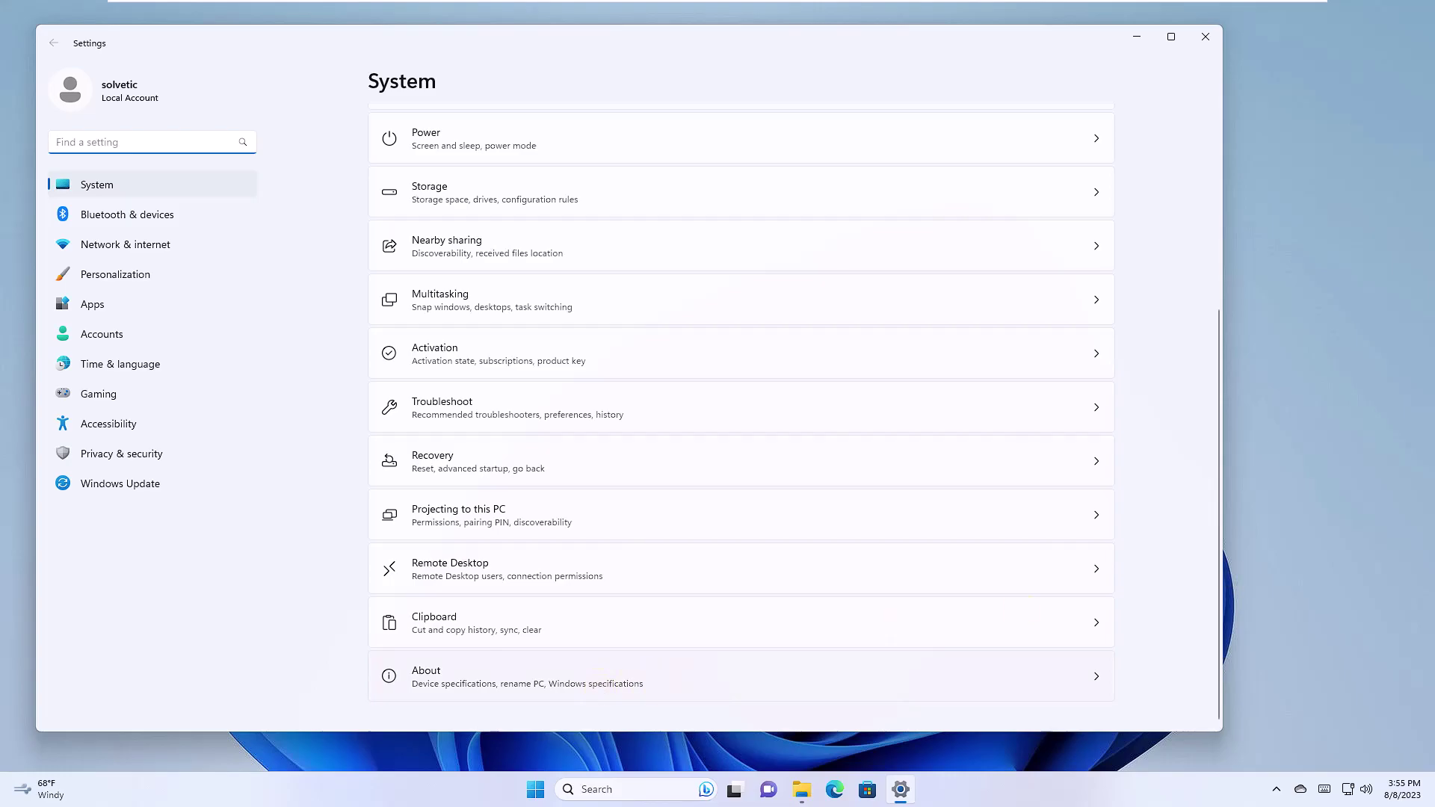
{"action": "left_click", "coordinate": [523, 676]}
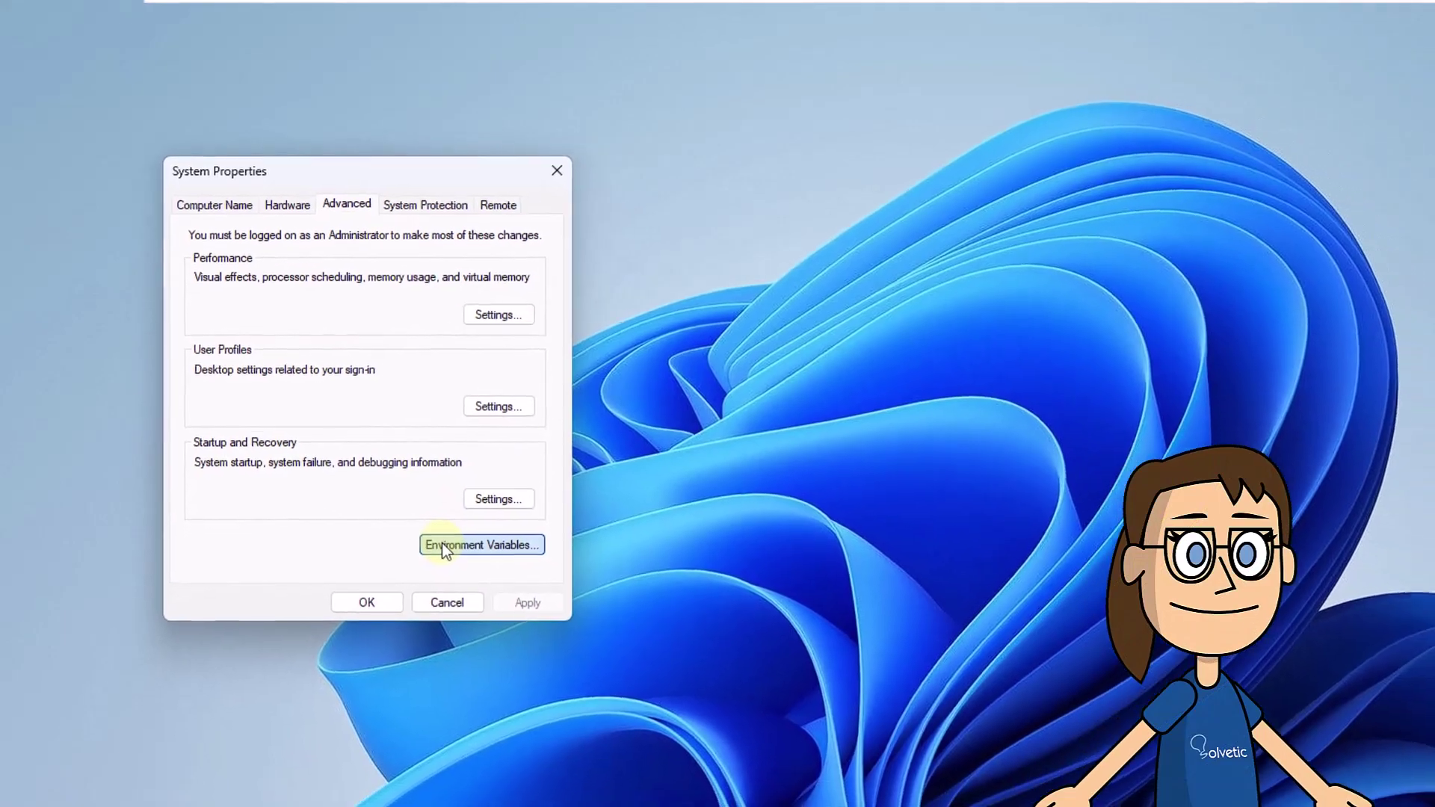
Edit the system Path variable and copy its %SYSTEMROOT%\System32\OpenSSH\ entry
{"action": "left_click", "coordinate": [468, 573]}
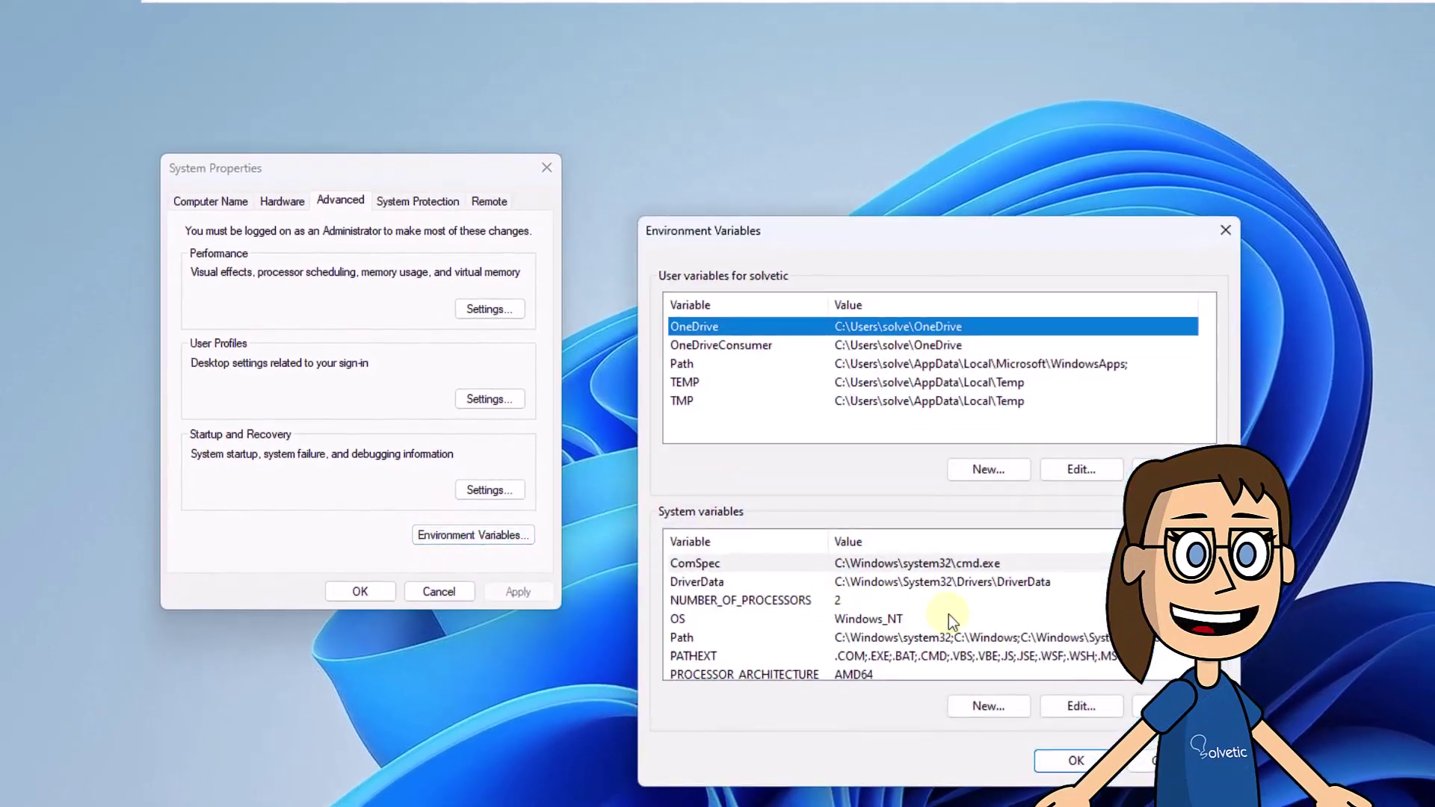
{"action": "left_click", "coordinate": [804, 640]}
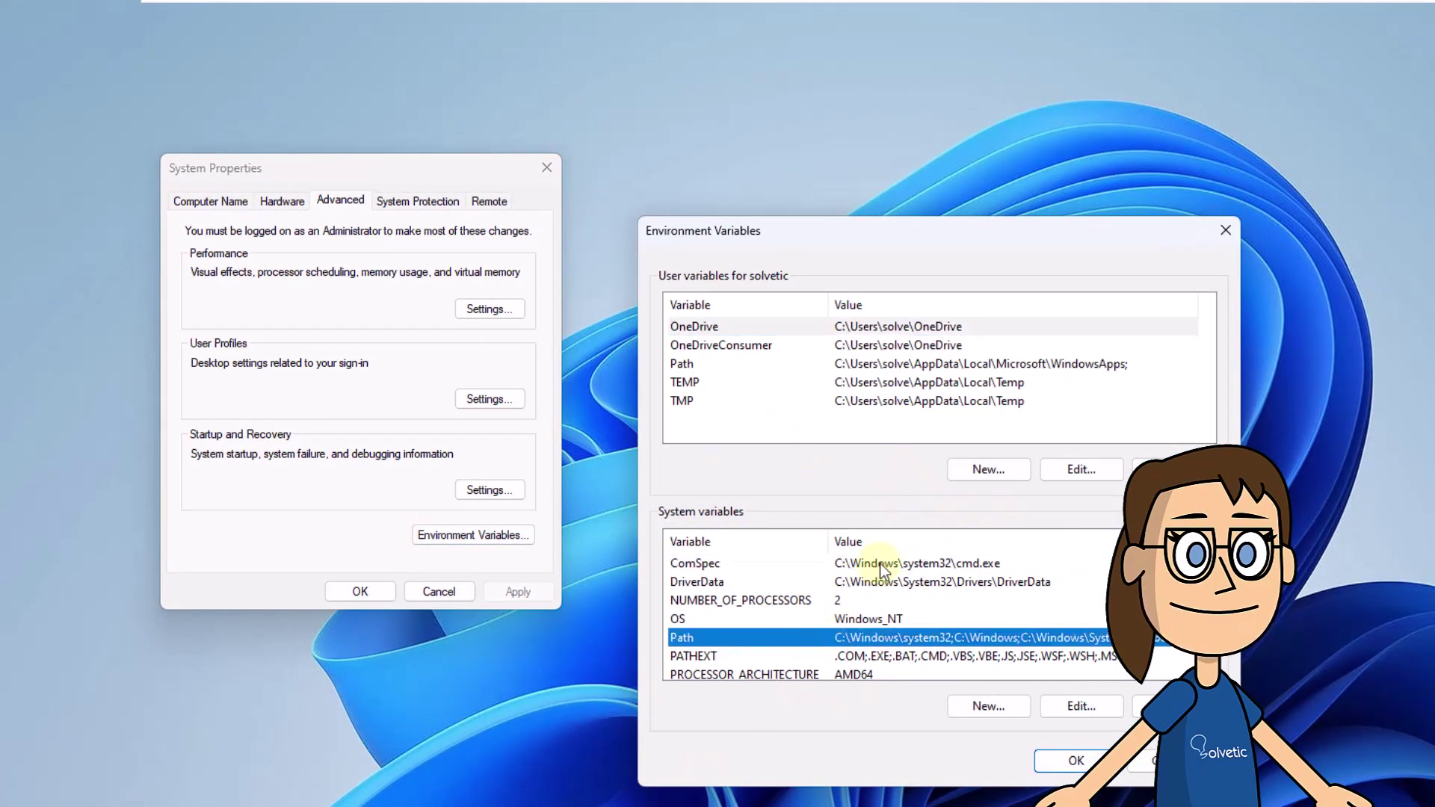
{"action": "left_click", "coordinate": [1080, 710]}
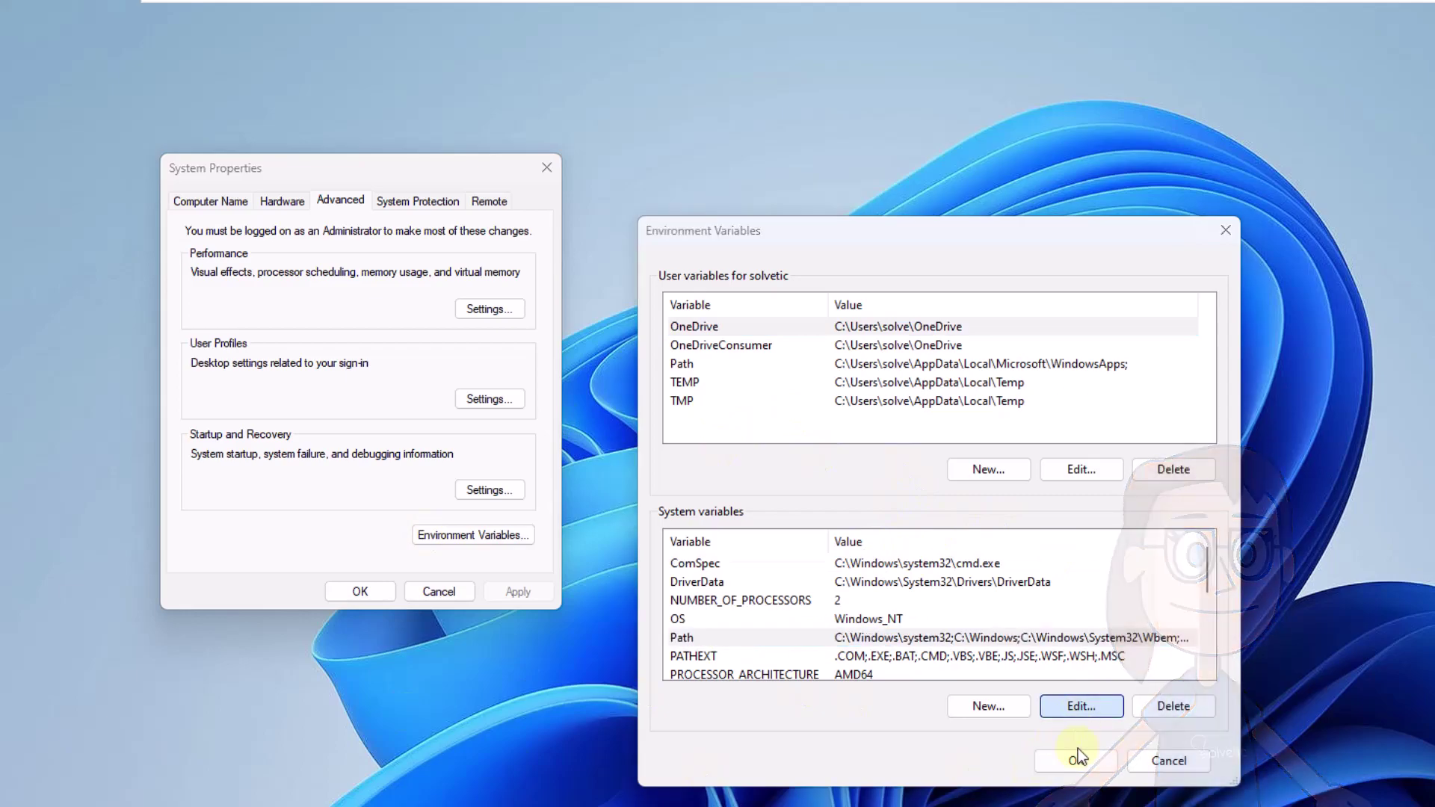
{"action": "left_click", "coordinate": [874, 356]}
{"action": "left_click", "coordinate": [859, 371]}
{"action": "left_click", "coordinate": [863, 392]}
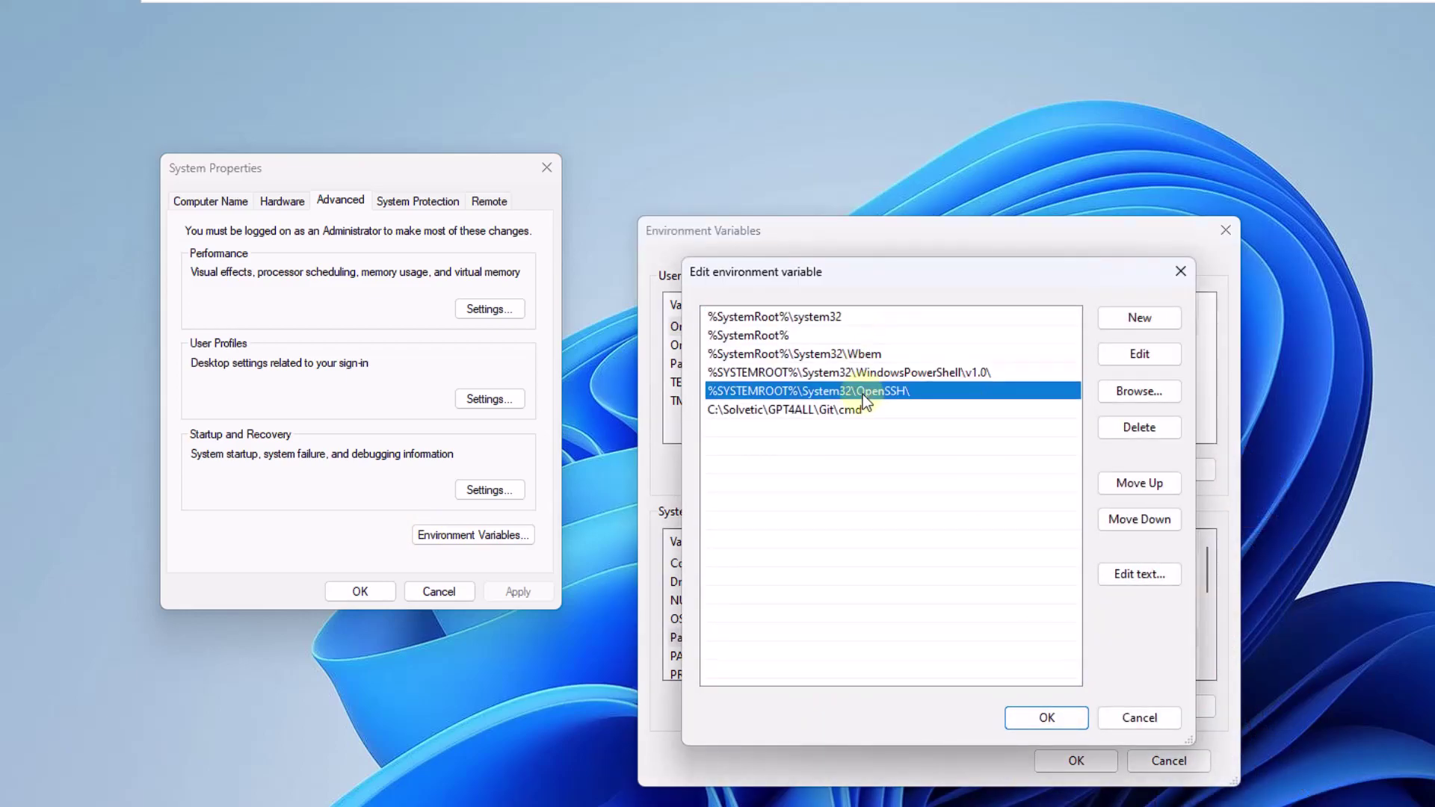
{"action": "left_click", "coordinate": [1140, 362]}
{"action": "key", "text": "ctrl+c"}
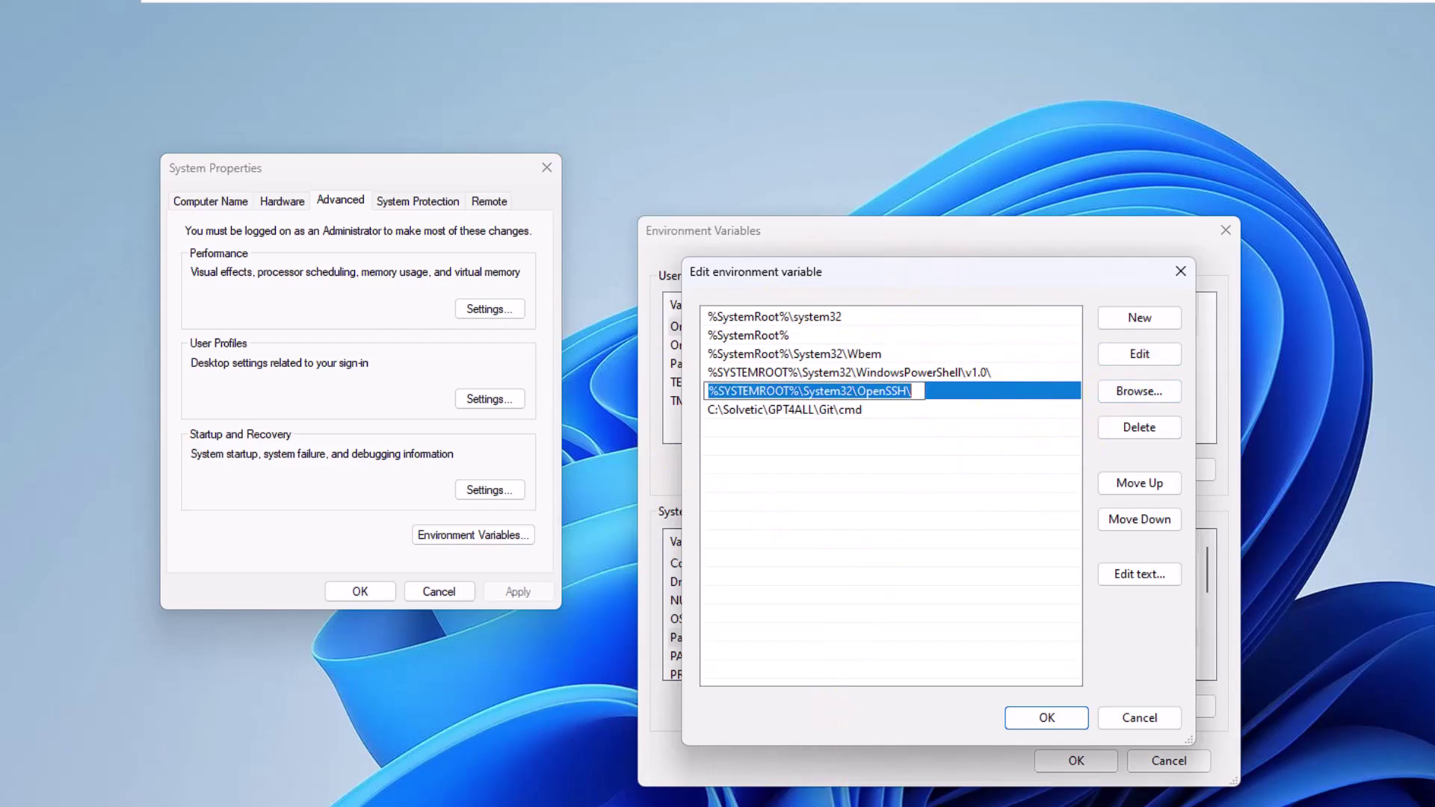
Open the copied OpenSSH path in File Explorer, confirming scp, ssh and ssh-keygen are present
{"action": "key", "text": "super+e"}
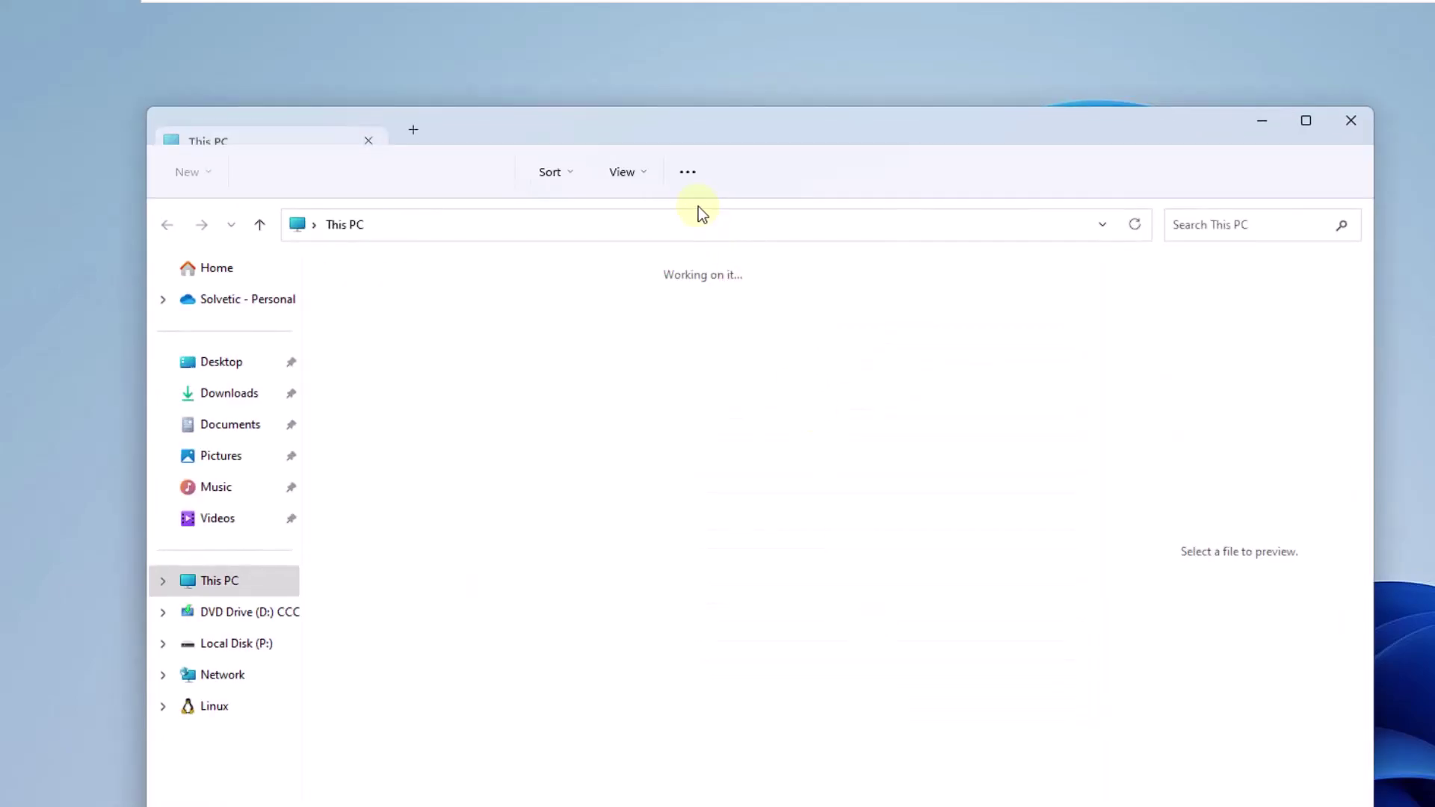
{"action": "left_click", "coordinate": [666, 227]}
{"action": "key", "text": "ctrl+v"}
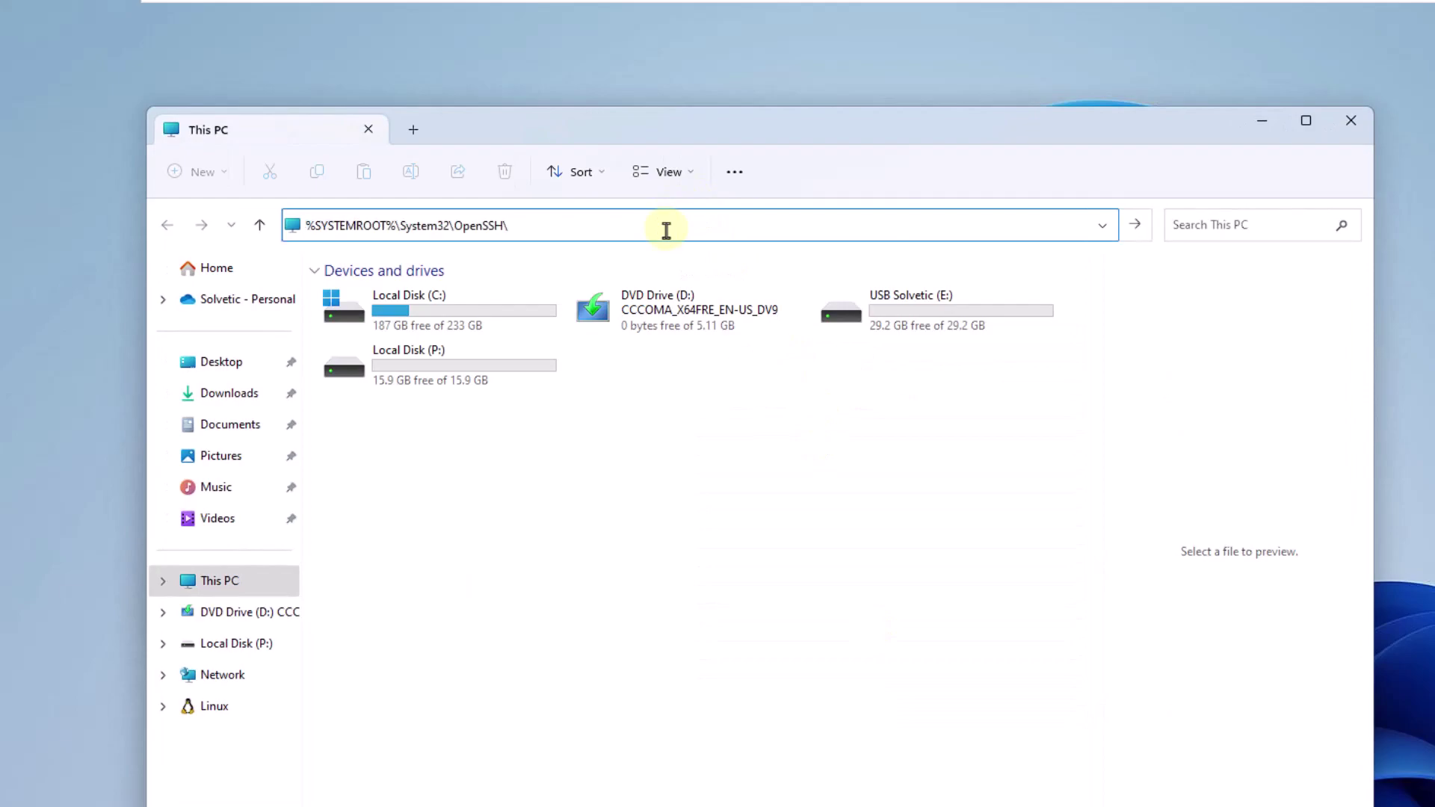
{"action": "key", "text": "Return"}
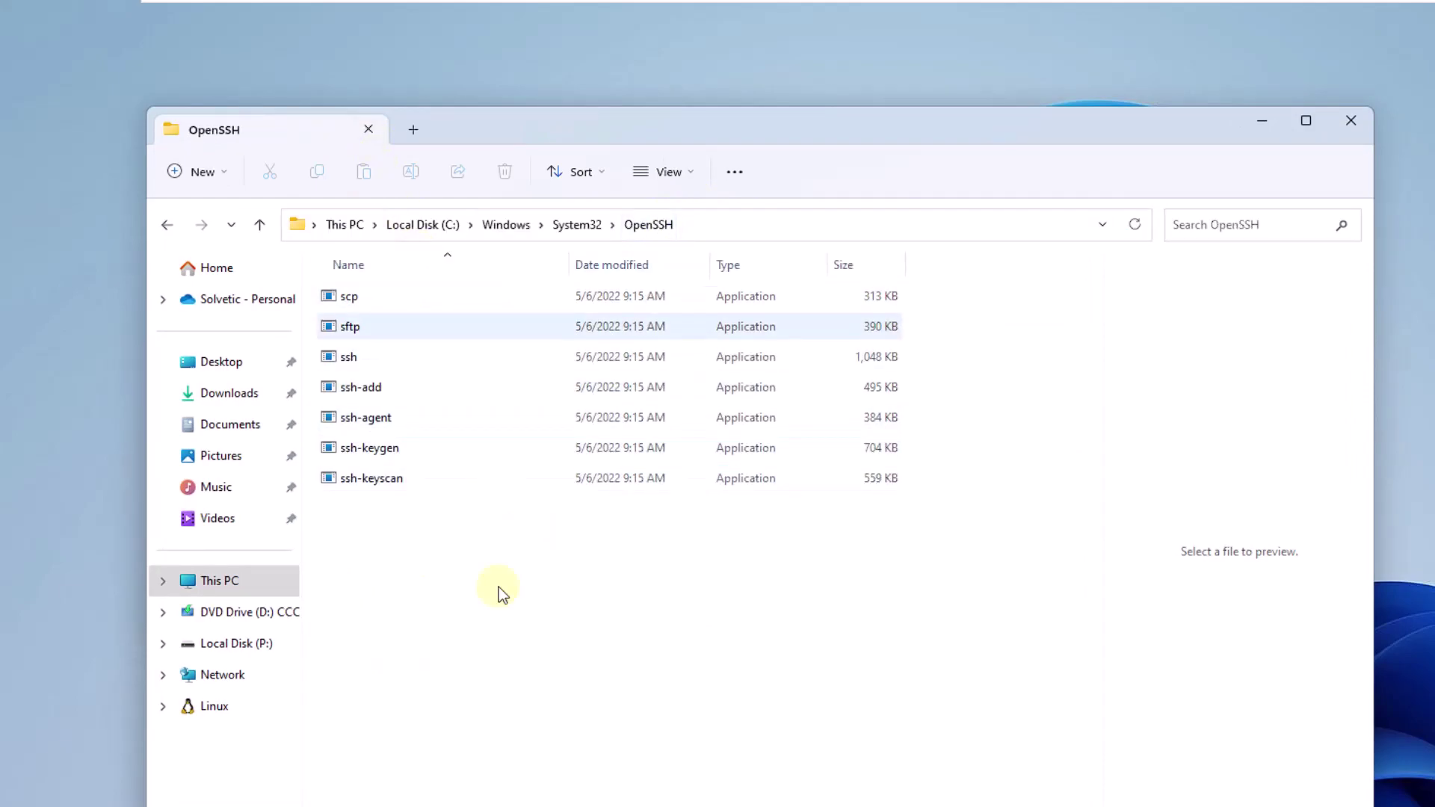
Close the OpenSSH folder window and accept the Path editor, Environment Variables and System Properties dialogs
{"action": "left_click", "coordinate": [1352, 121]}
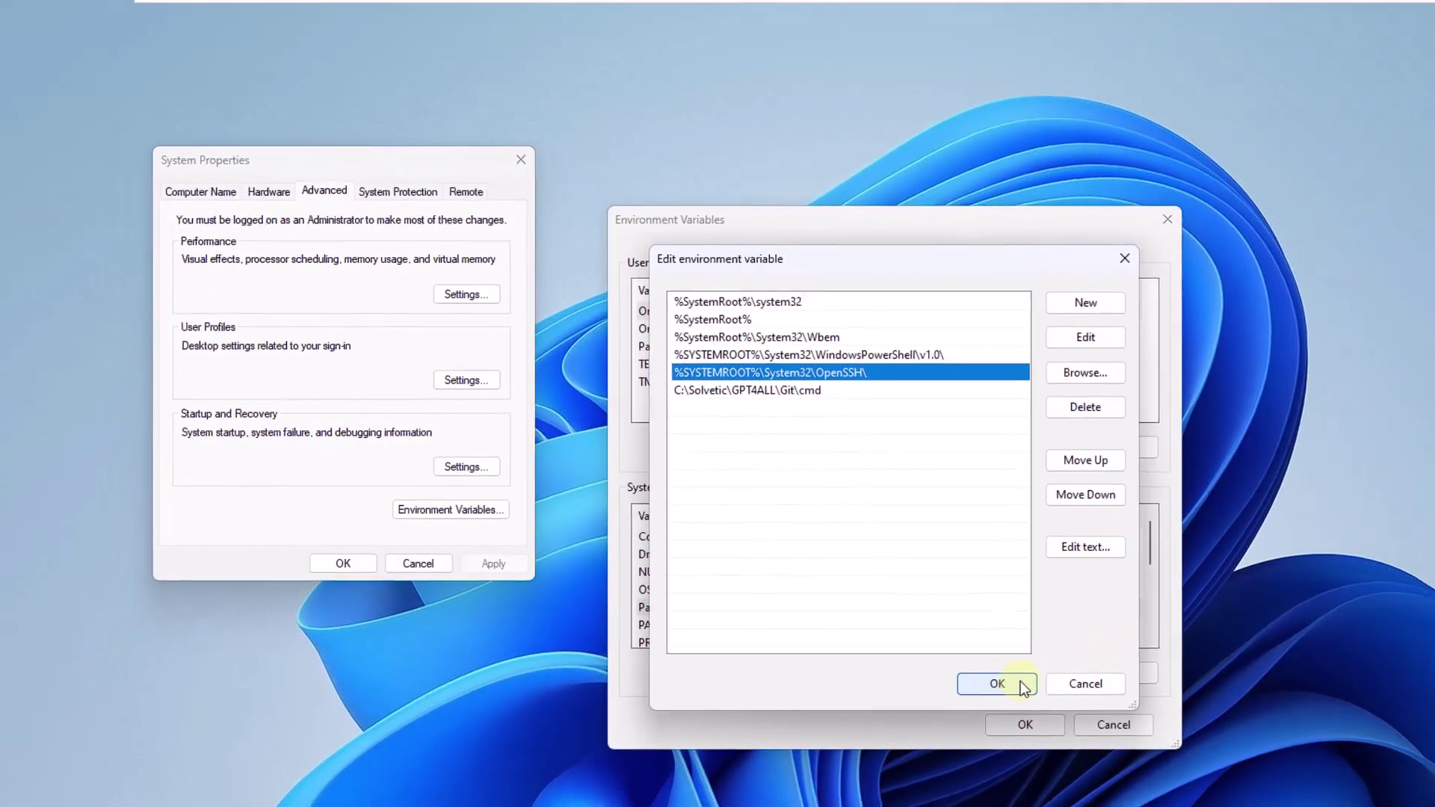
{"action": "left_click", "coordinate": [1071, 716]}
{"action": "left_click", "coordinate": [798, 575]}
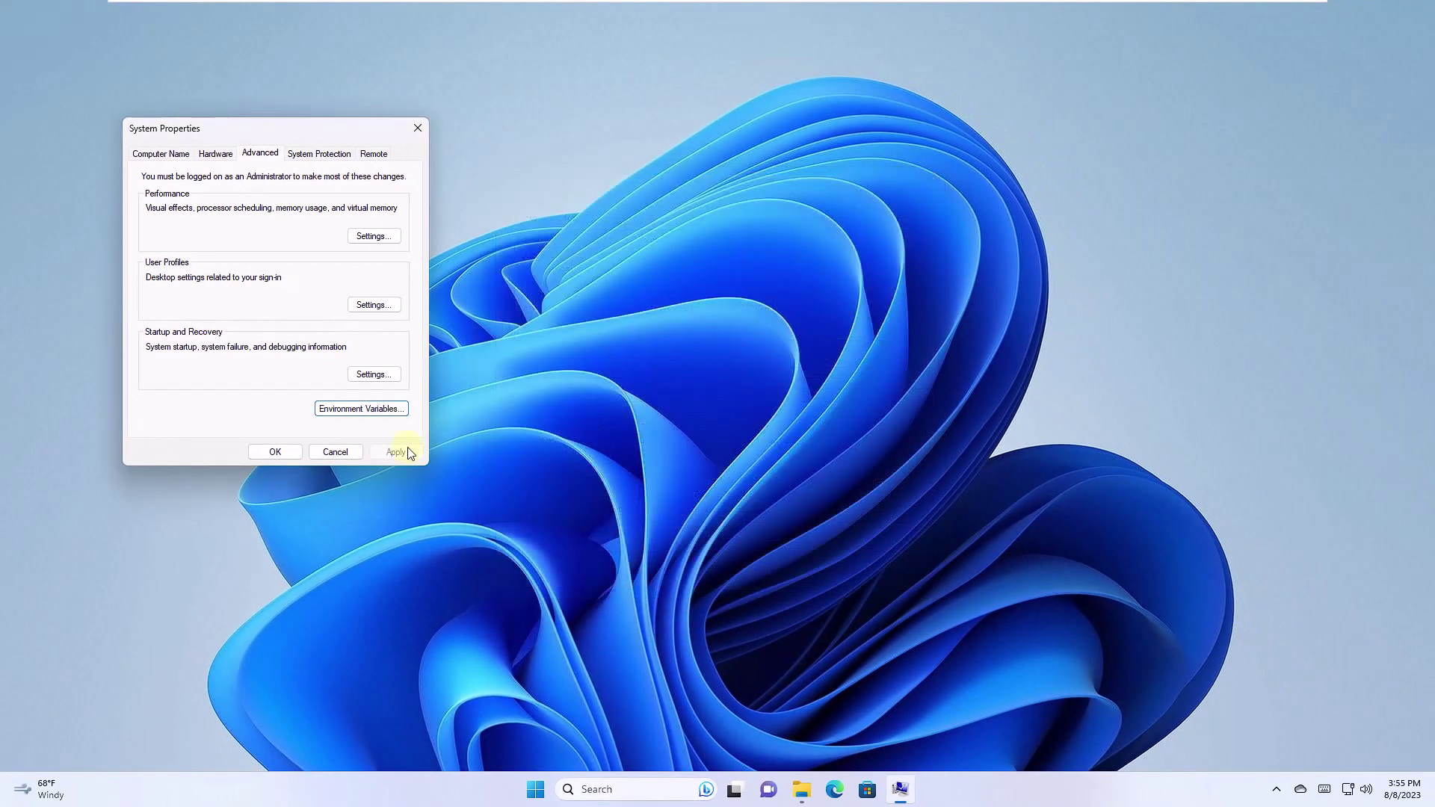
{"action": "left_click", "coordinate": [291, 455]}
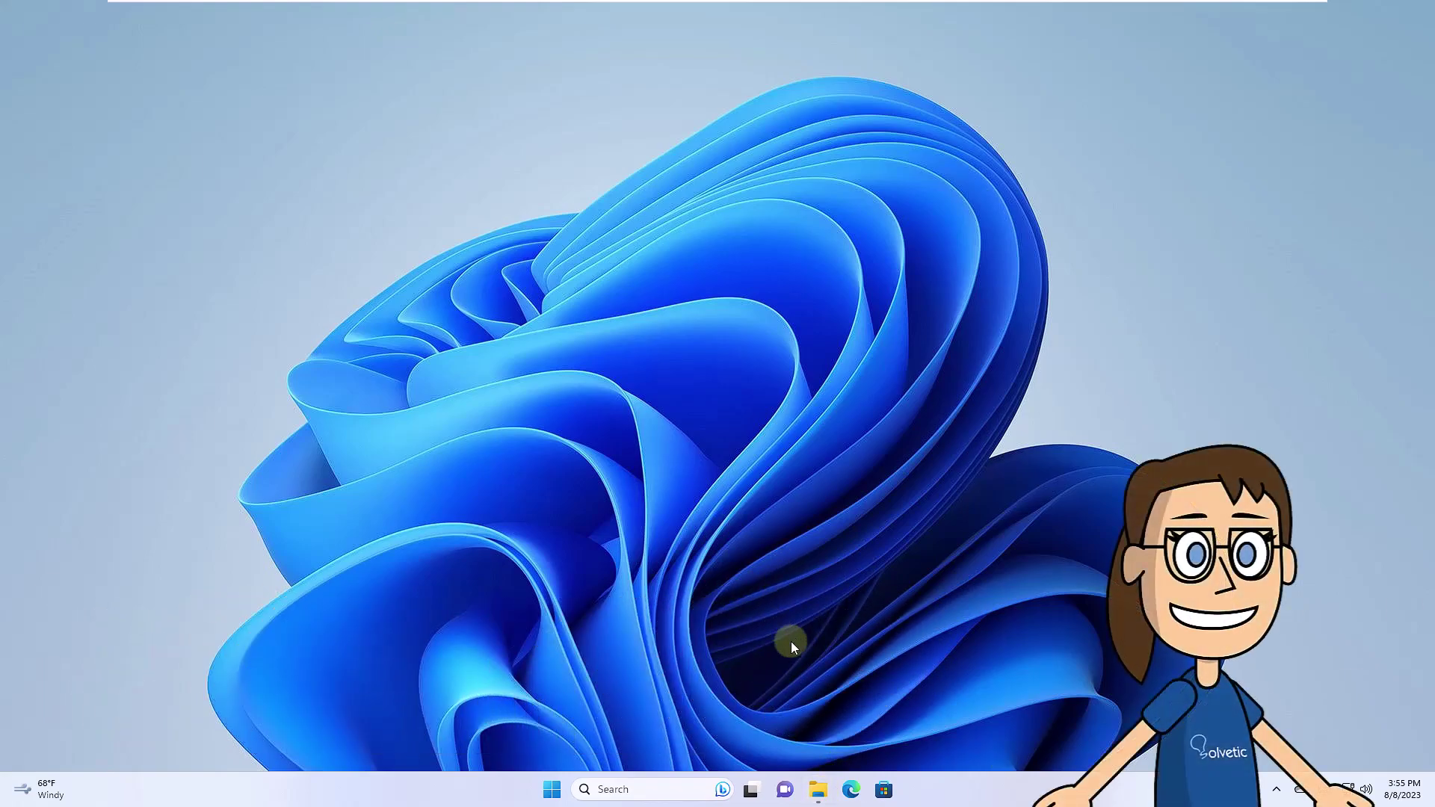
Open File Explorer from the taskbar and go up from Solvetic to Local Disk (P:)
{"action": "left_click", "coordinate": [818, 791]}
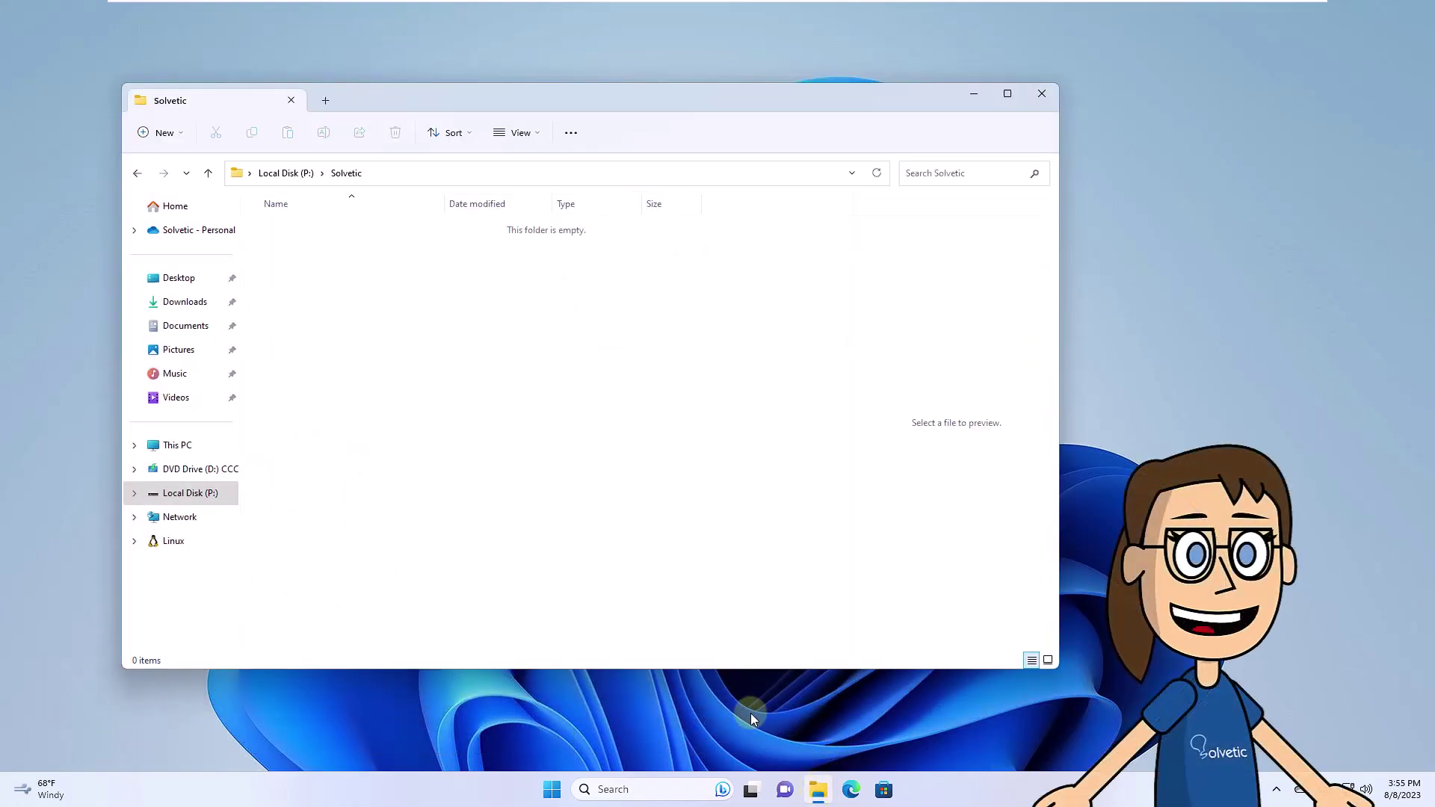
{"action": "left_click", "coordinate": [286, 172]}
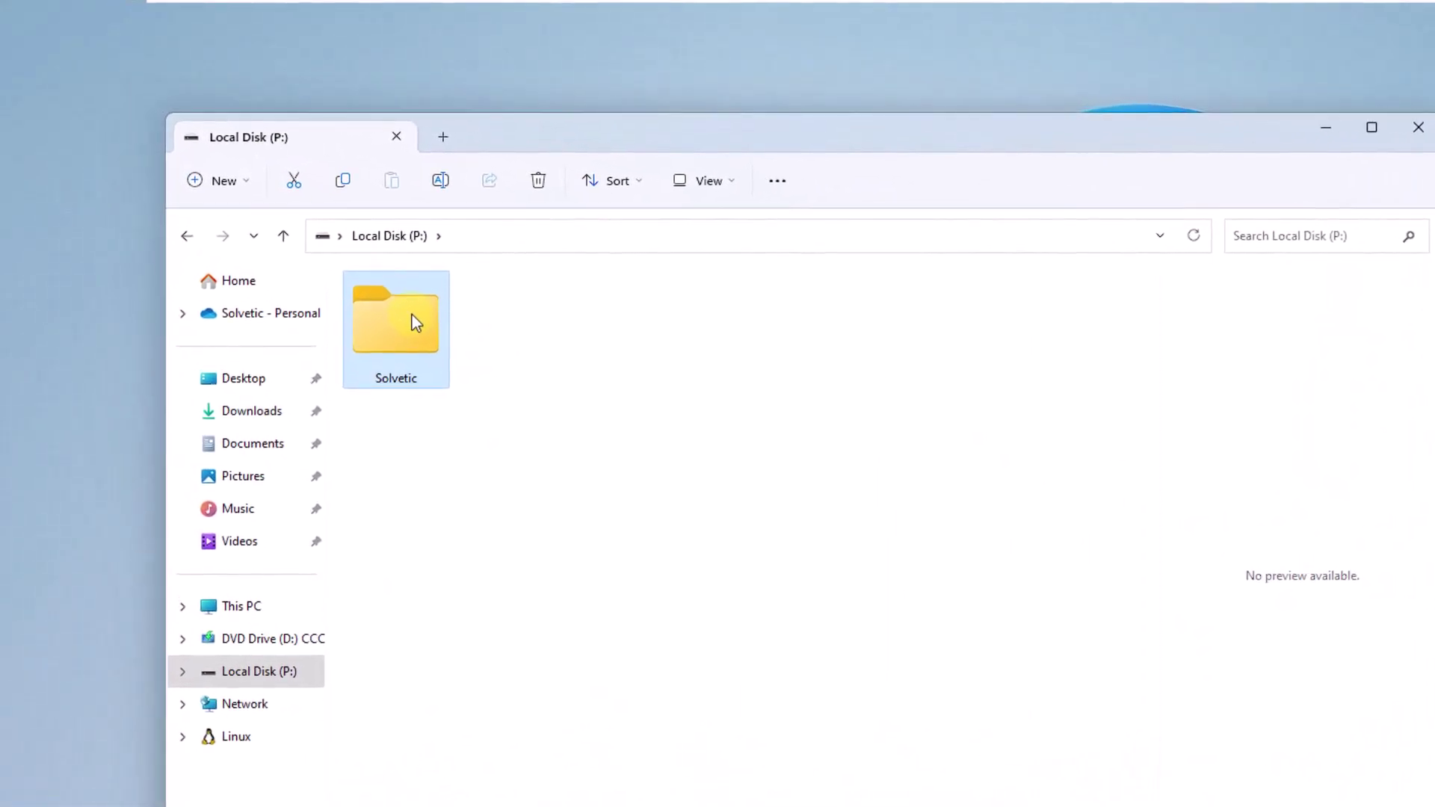
Show the Solvetic folder's Advanced Security Settings, listing owner solvetic and its permission entries
{"action": "right_click", "coordinate": [347, 266]}
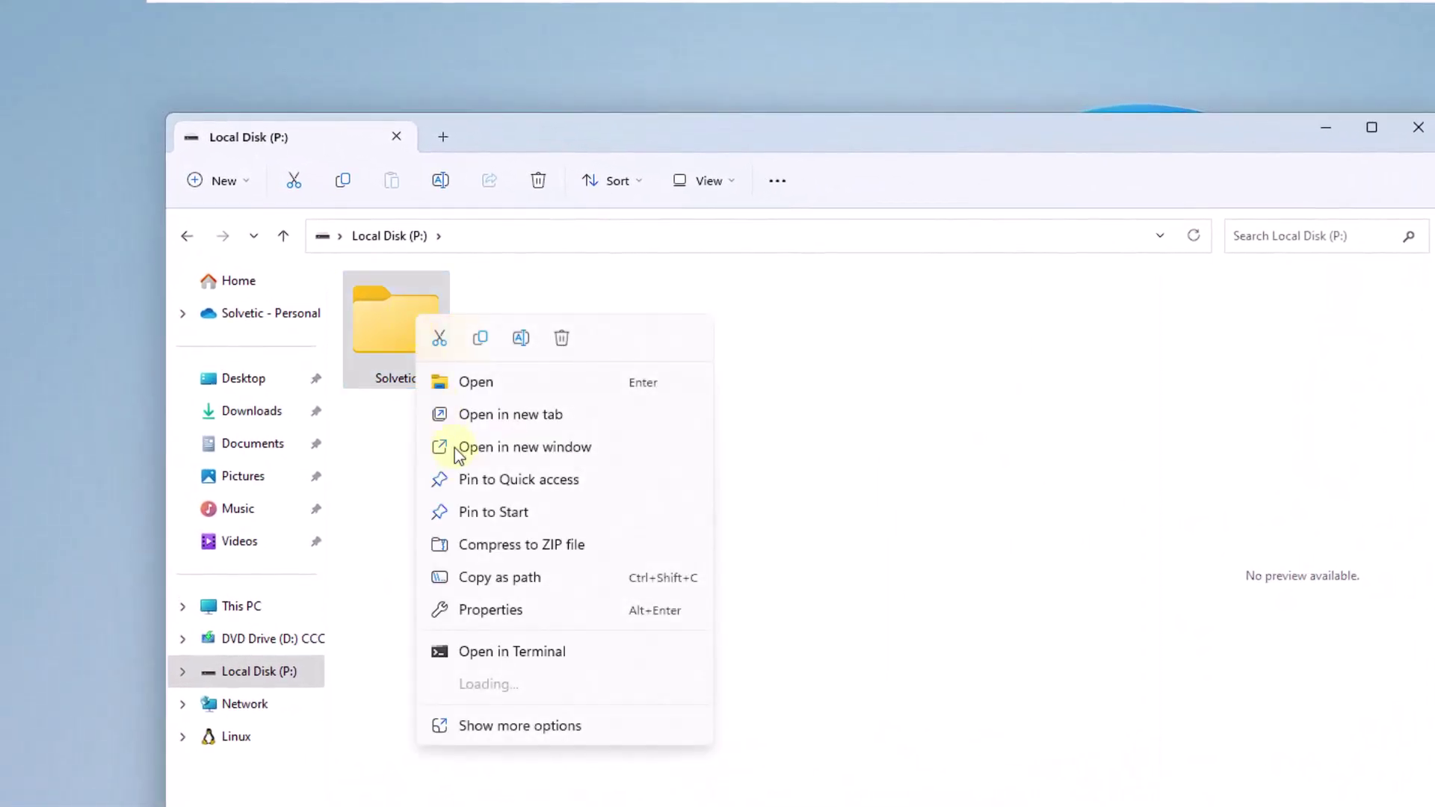
{"action": "left_click", "coordinate": [512, 626]}
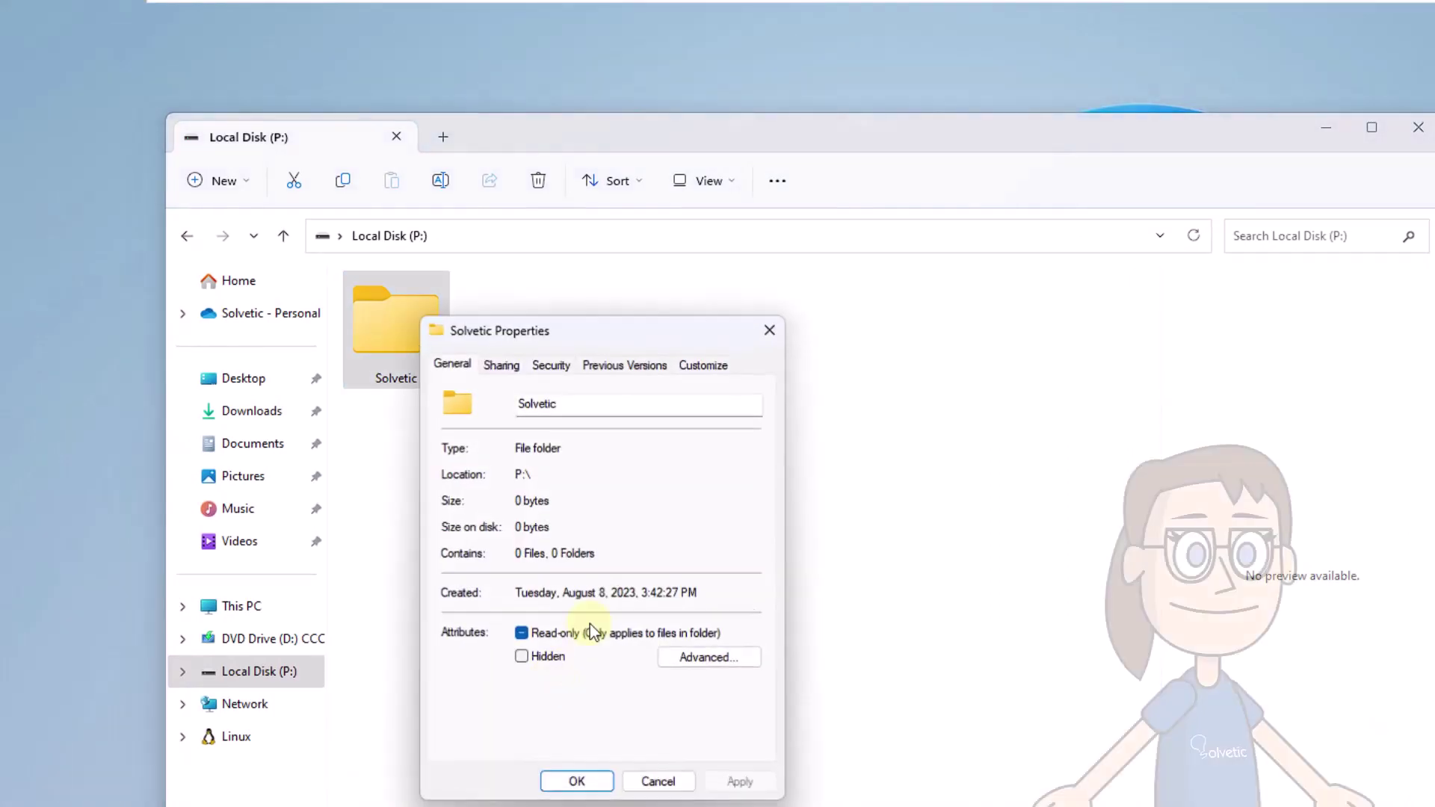
{"action": "left_click", "coordinate": [552, 364]}
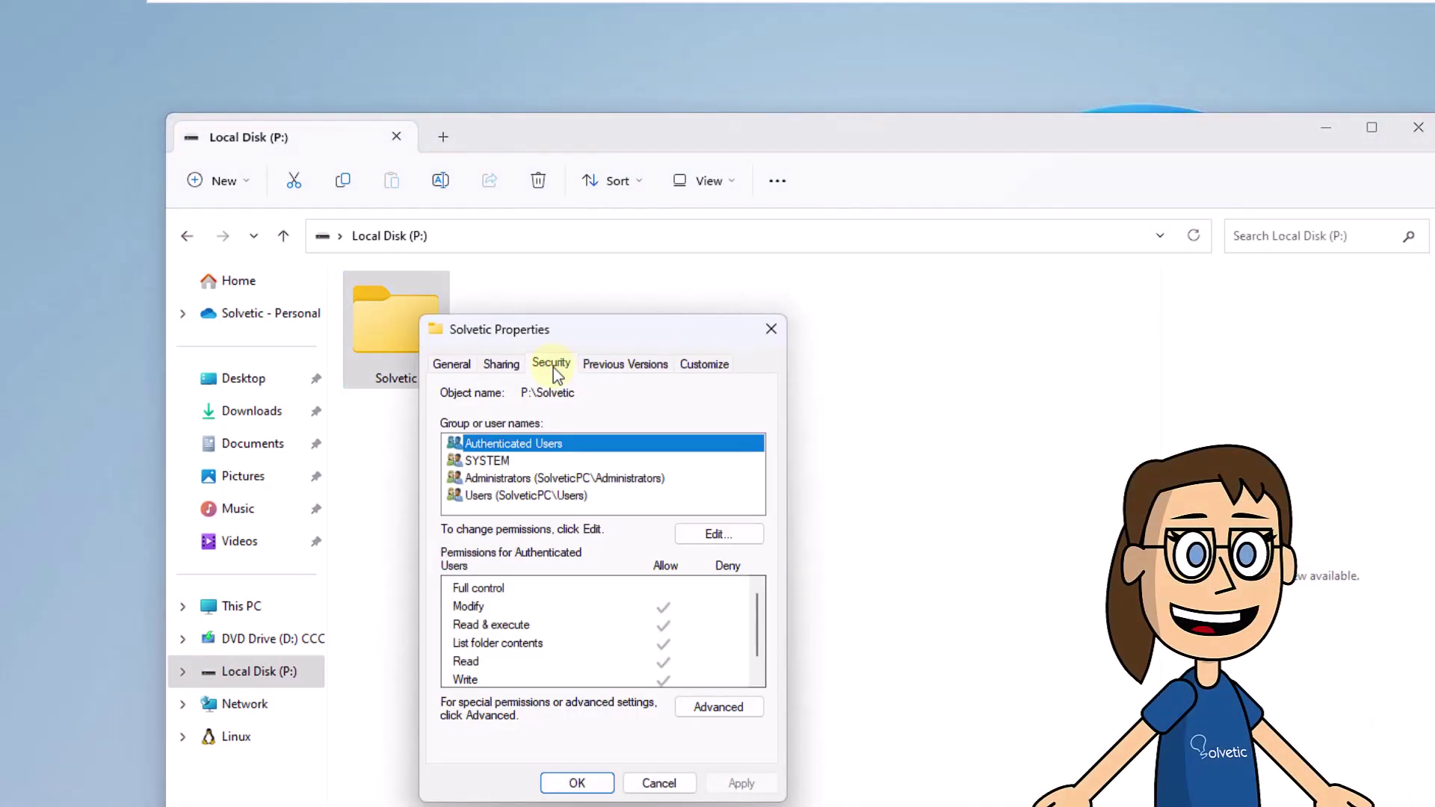
{"action": "left_click", "coordinate": [699, 712]}
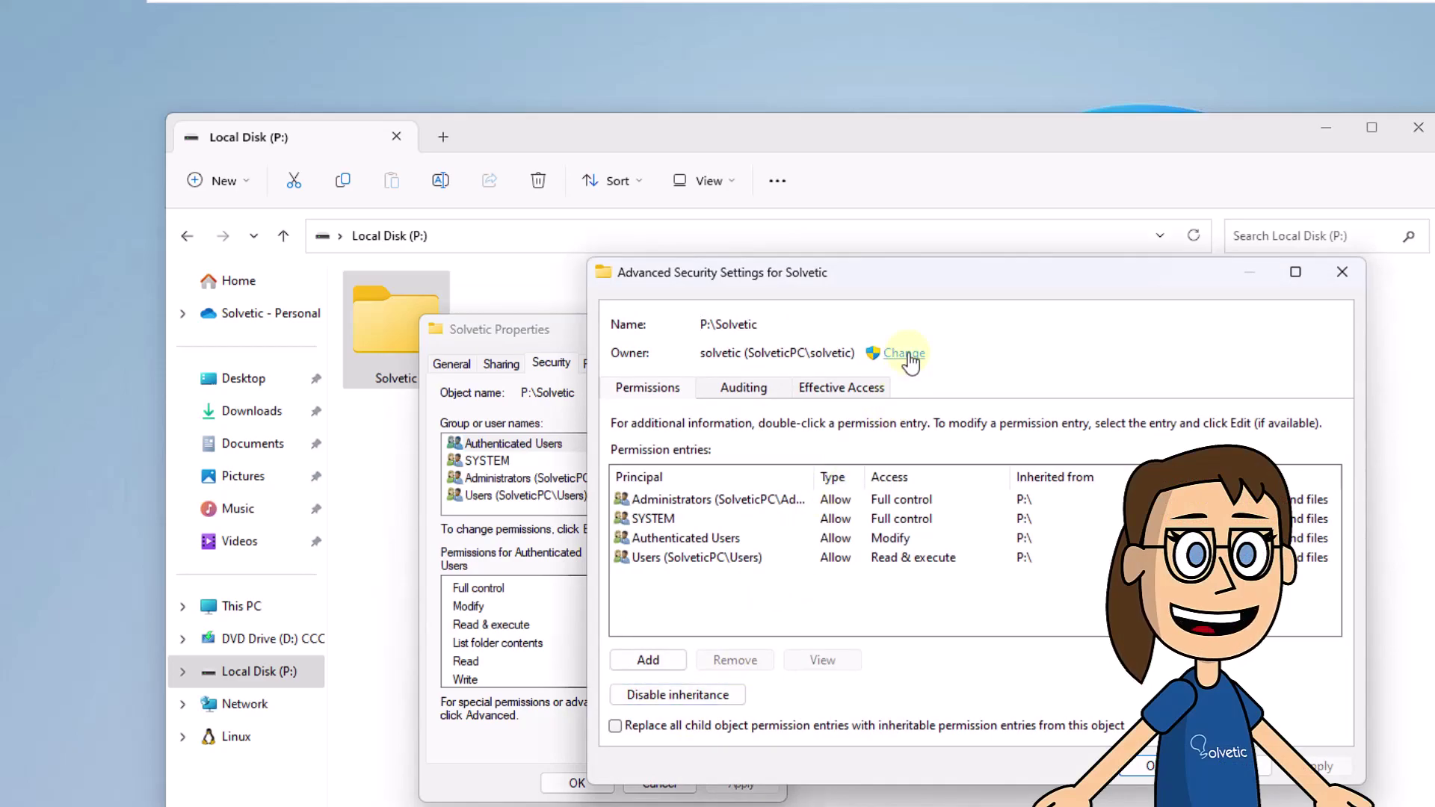
Enter Administrator as the Solvetic folder's new owner, resolving the account name with Check Names
{"action": "left_click", "coordinate": [905, 354]}
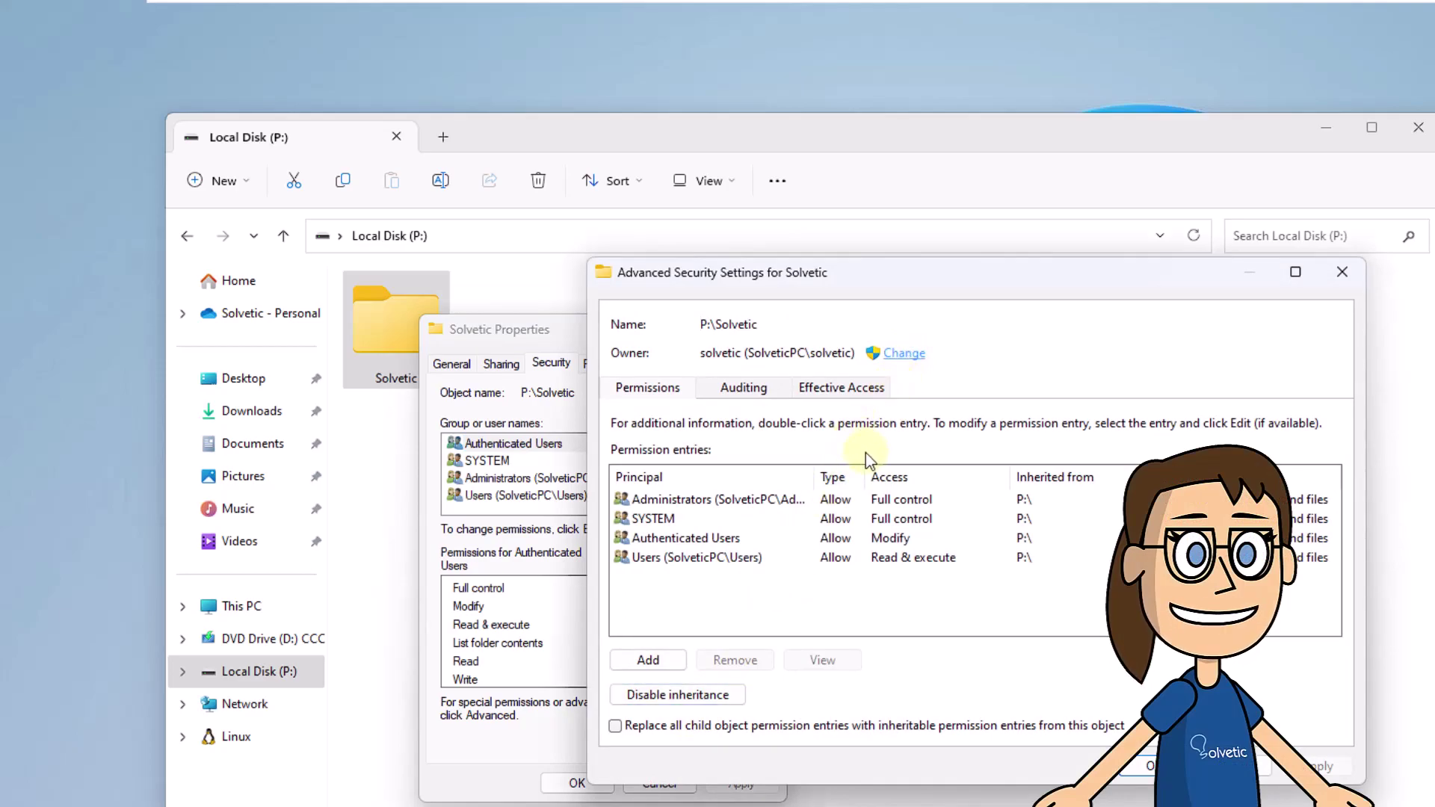
{"action": "type", "text": "Admin"}
{"action": "left_click", "coordinate": [980, 456]}
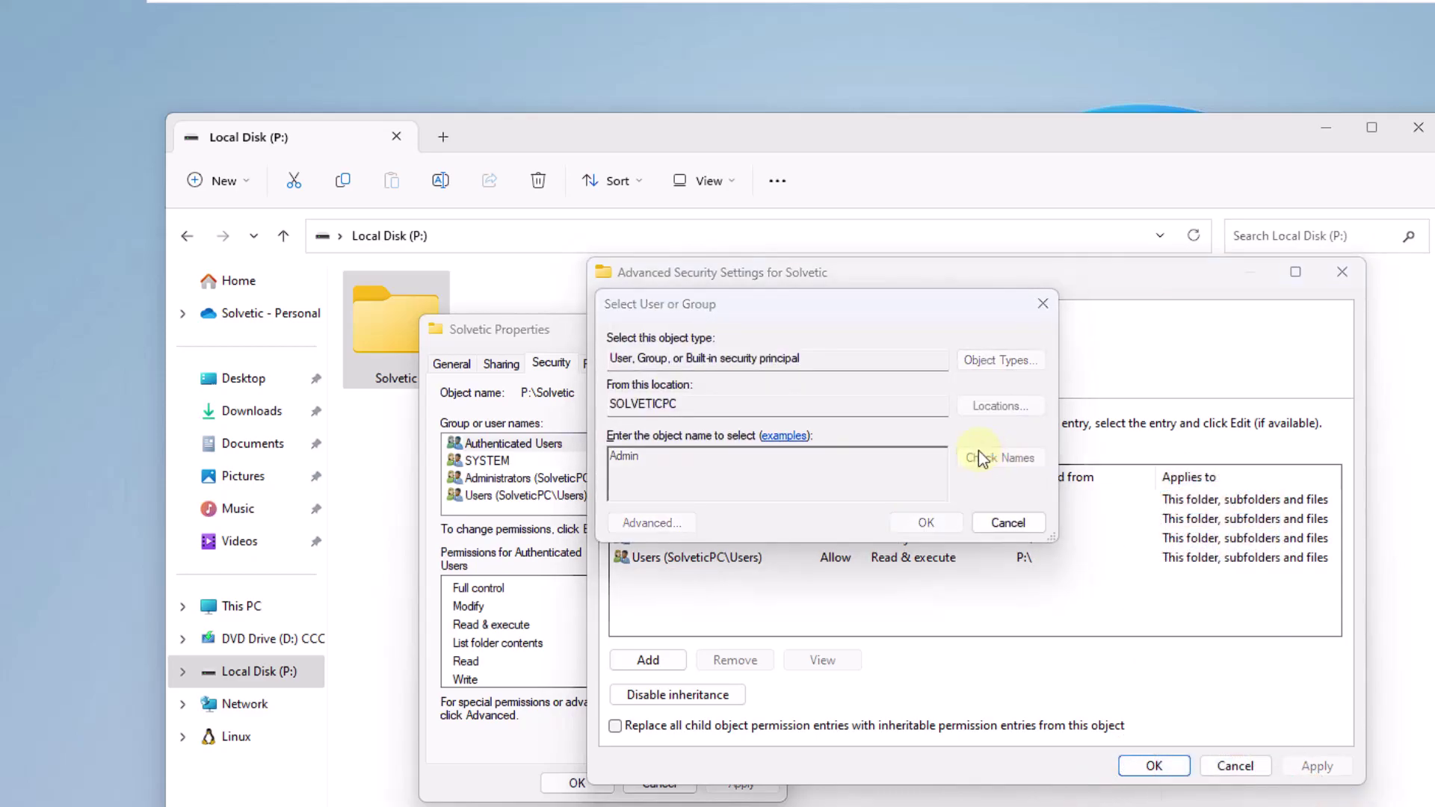
{"action": "left_click", "coordinate": [832, 450]}
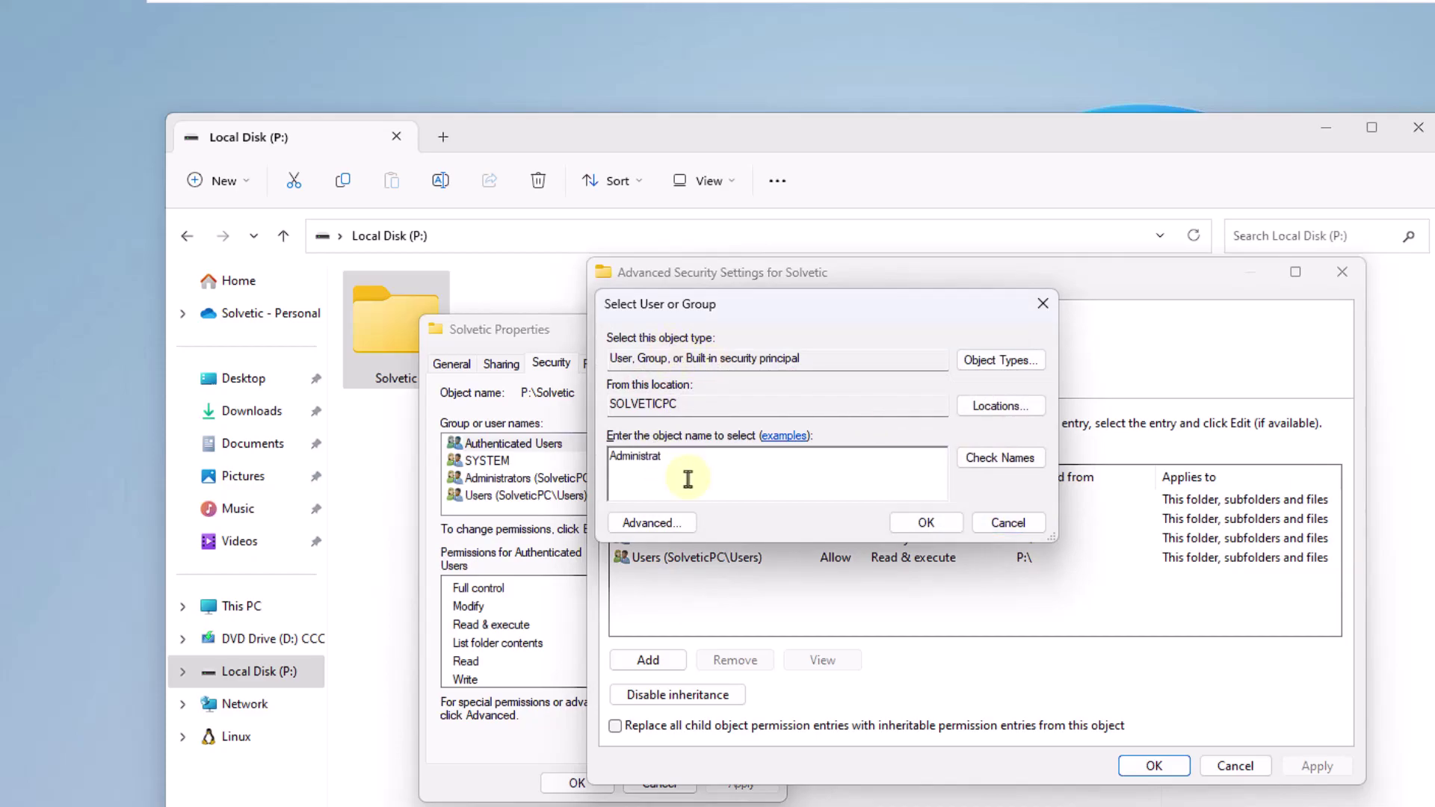
{"action": "key", "text": "alt+k"}
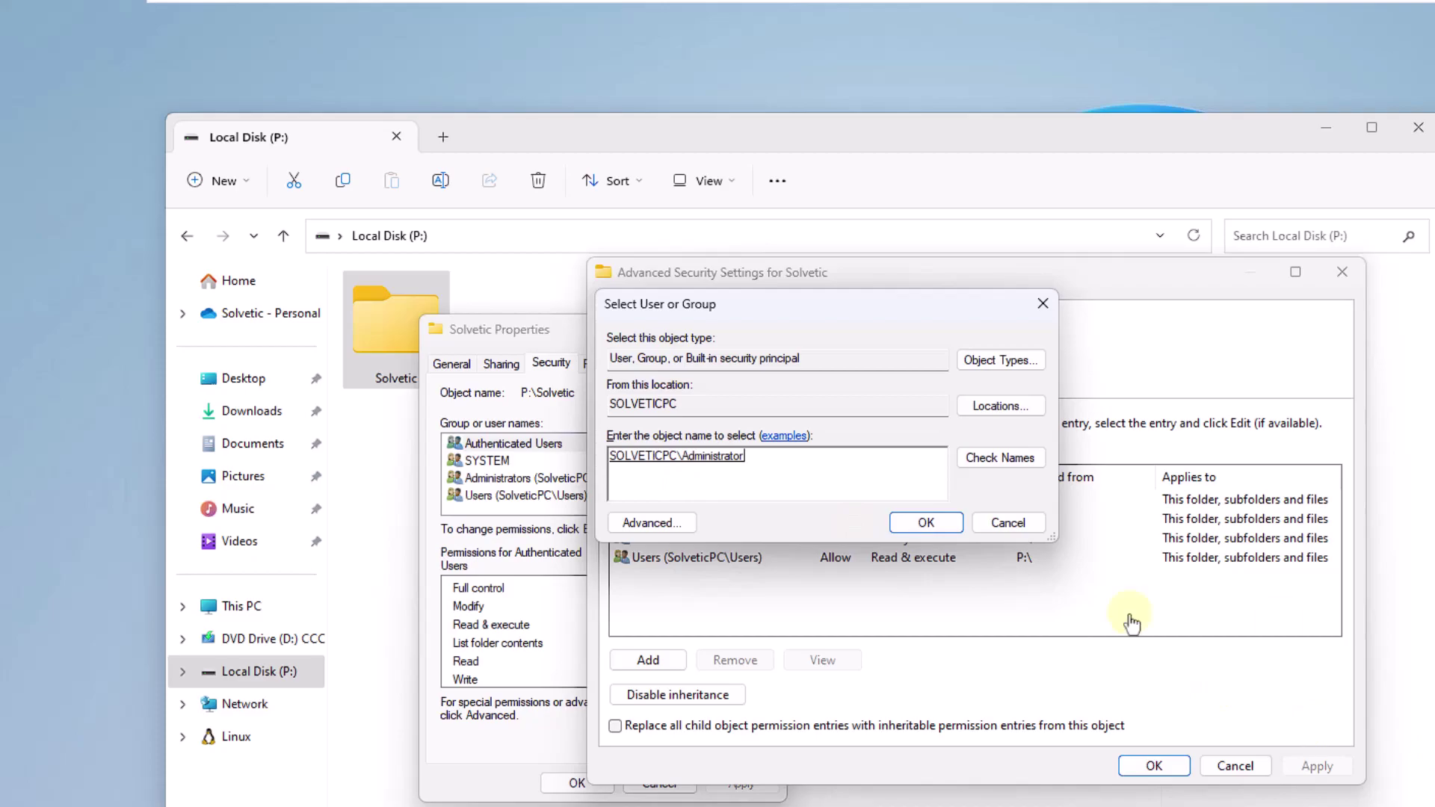
{"action": "left_click", "coordinate": [927, 523]}
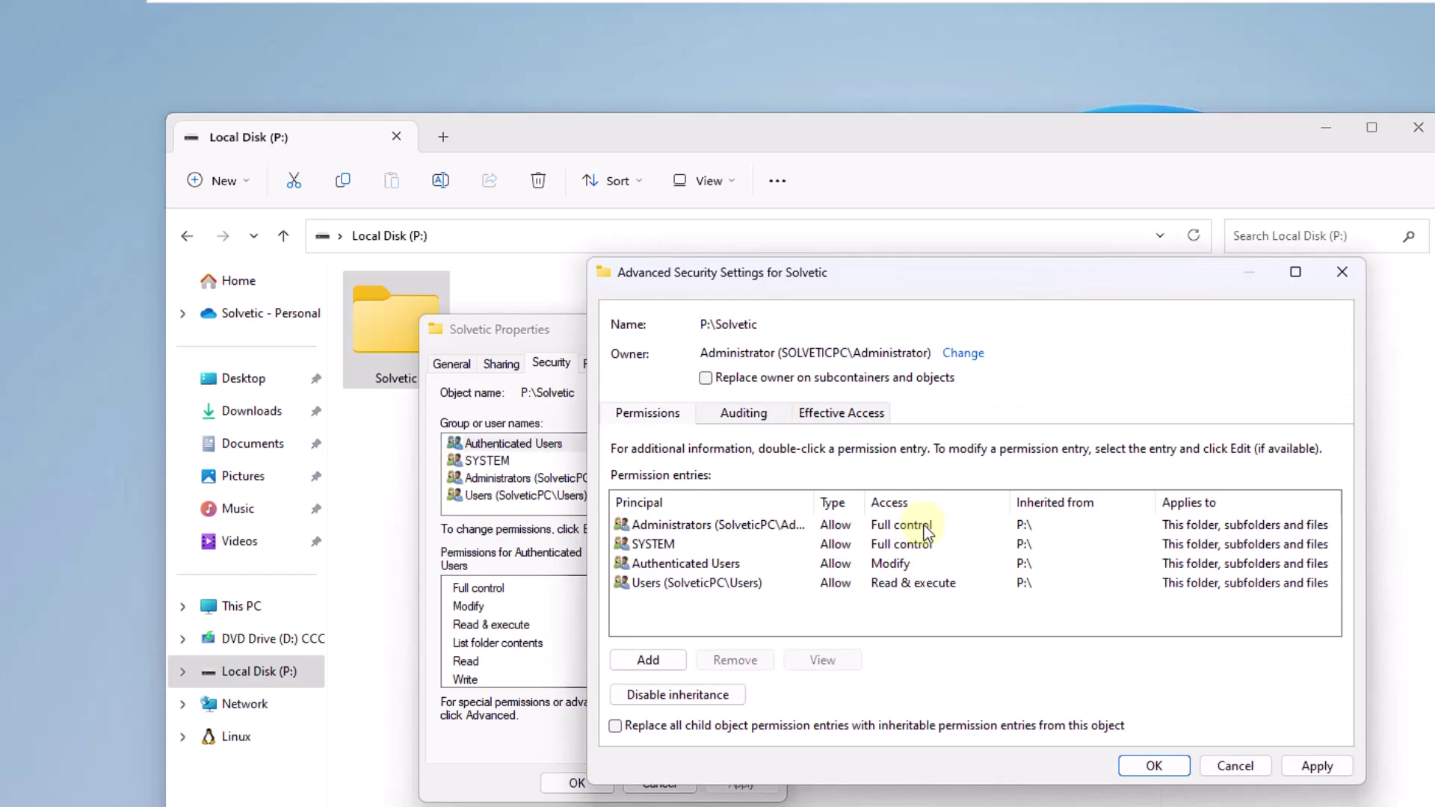
Apply the ownership change, acknowledge the notice, and close the security and properties dialogs
{"action": "left_click", "coordinate": [1318, 767]}
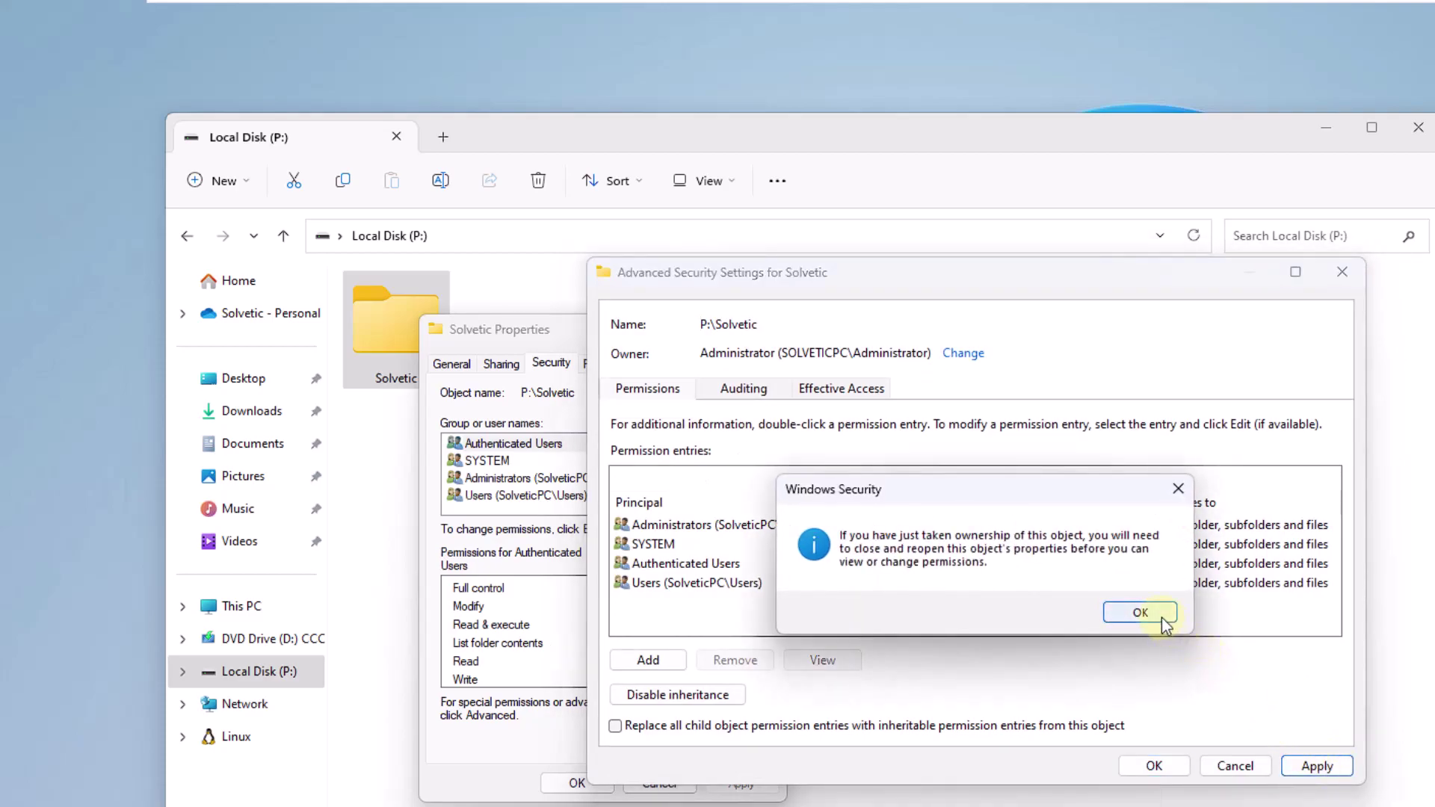
{"action": "left_click", "coordinate": [1162, 618]}
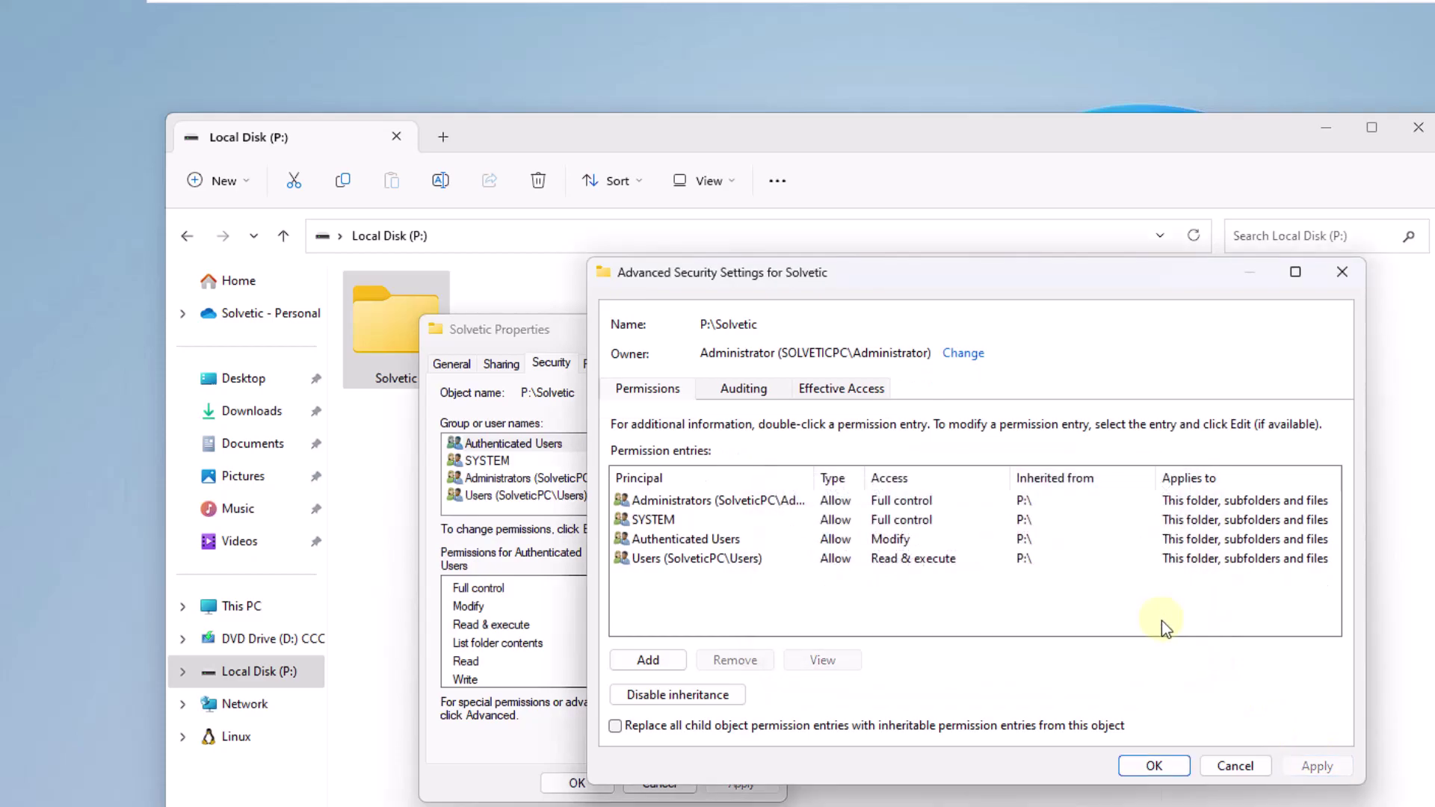
{"action": "left_click", "coordinate": [1170, 762]}
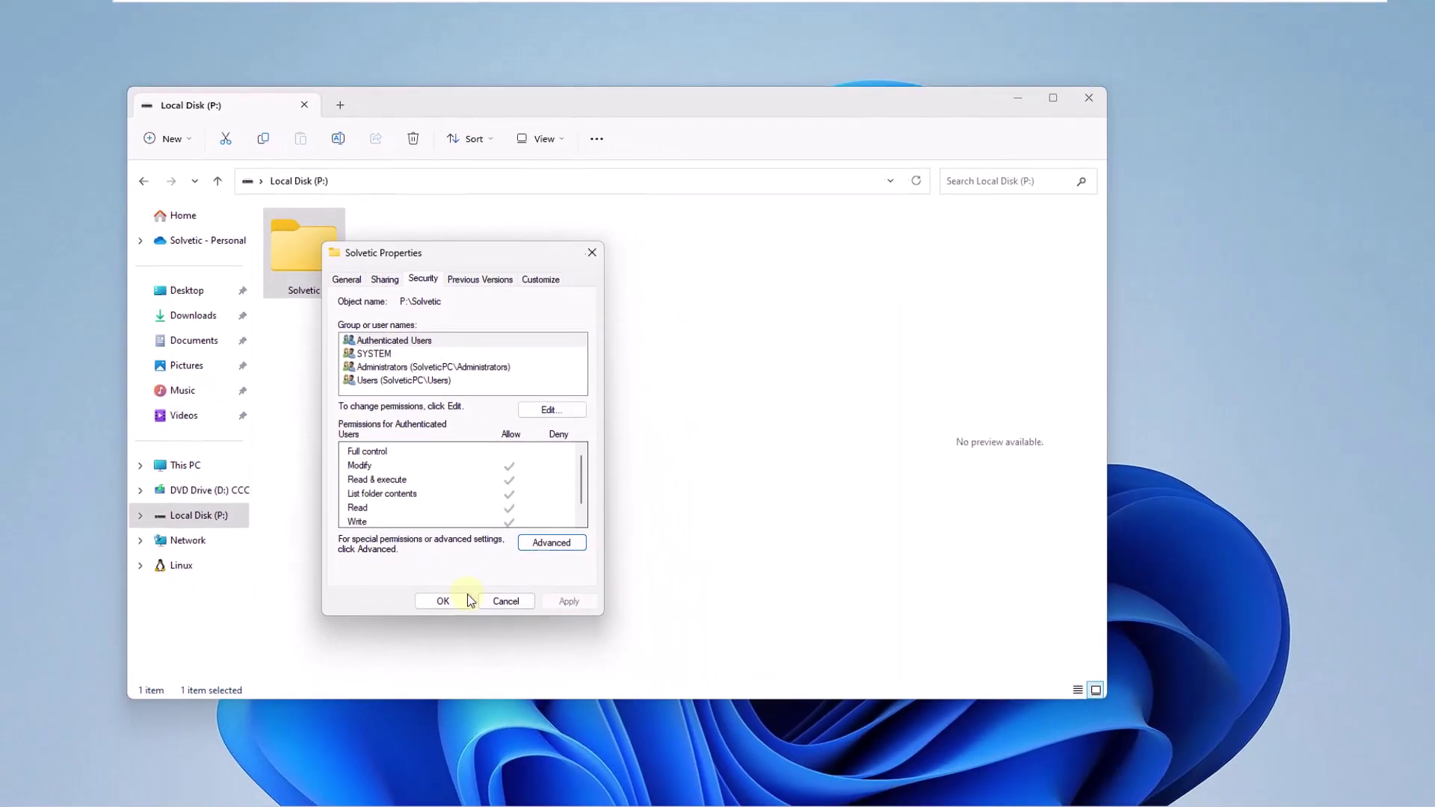
{"action": "left_click", "coordinate": [456, 602]}
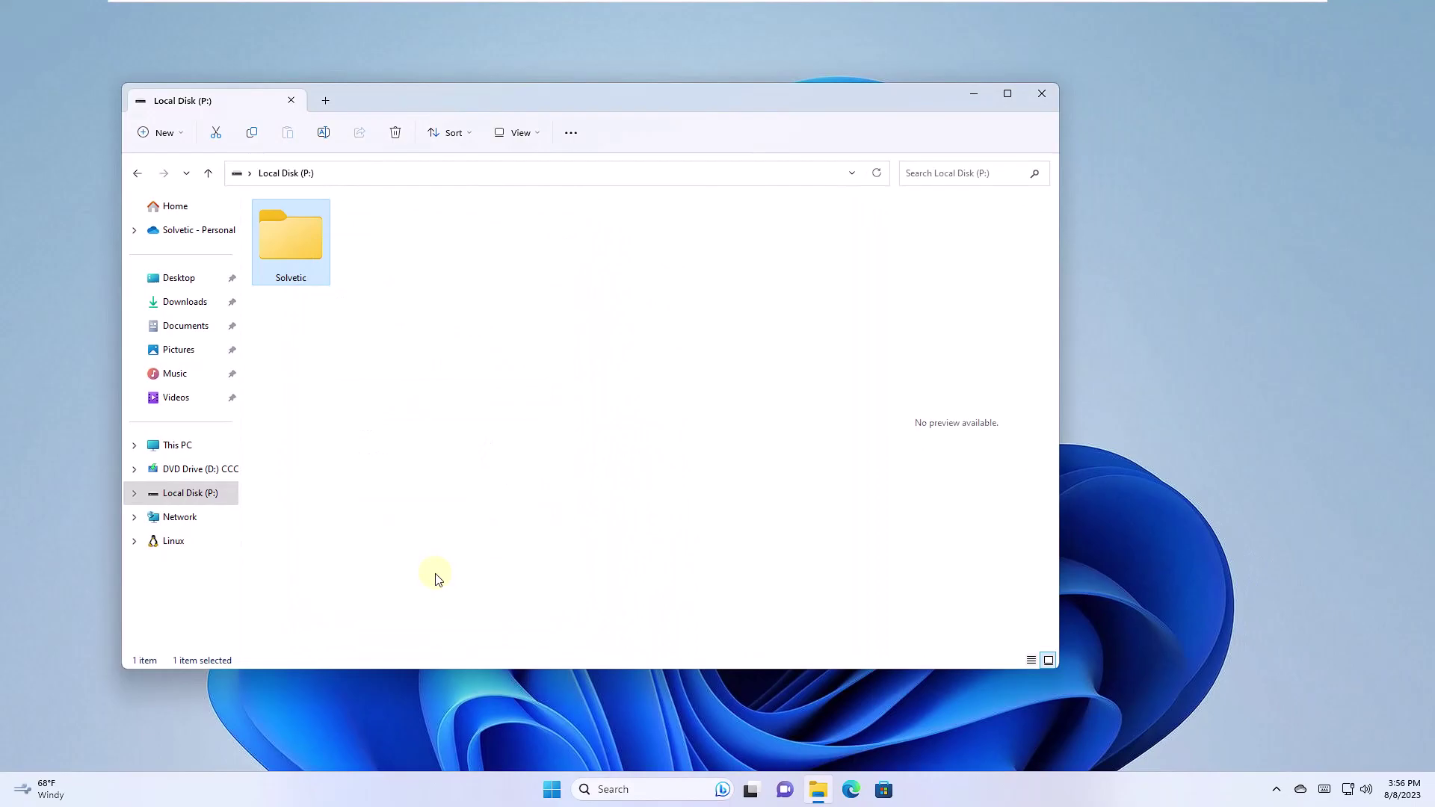
Send the Solvetic folder on Local Disk (P:) to the desktop as a 'Solvetic - Shortcut' icon
{"action": "left_click", "coordinate": [973, 95]}
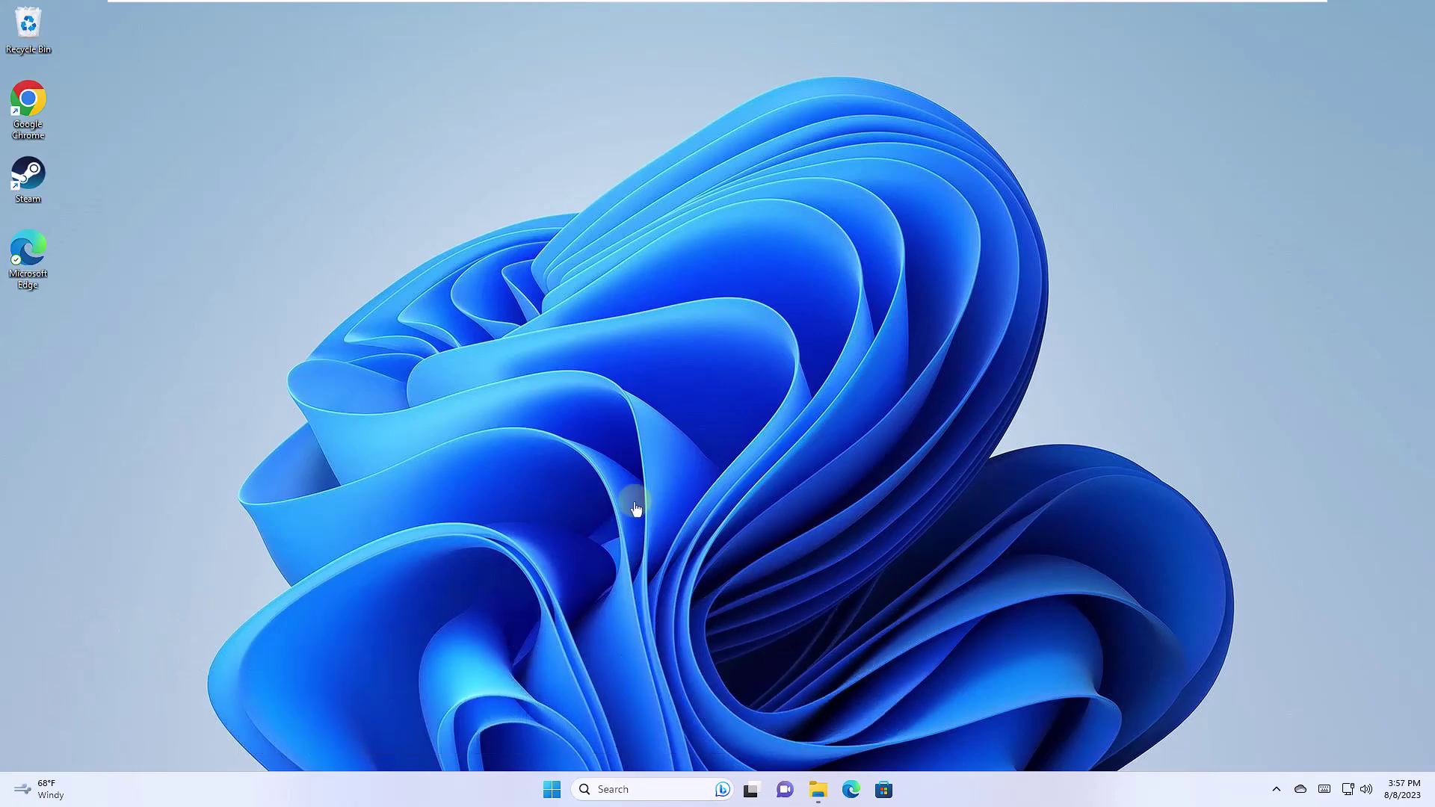
{"action": "left_click", "coordinate": [818, 790]}
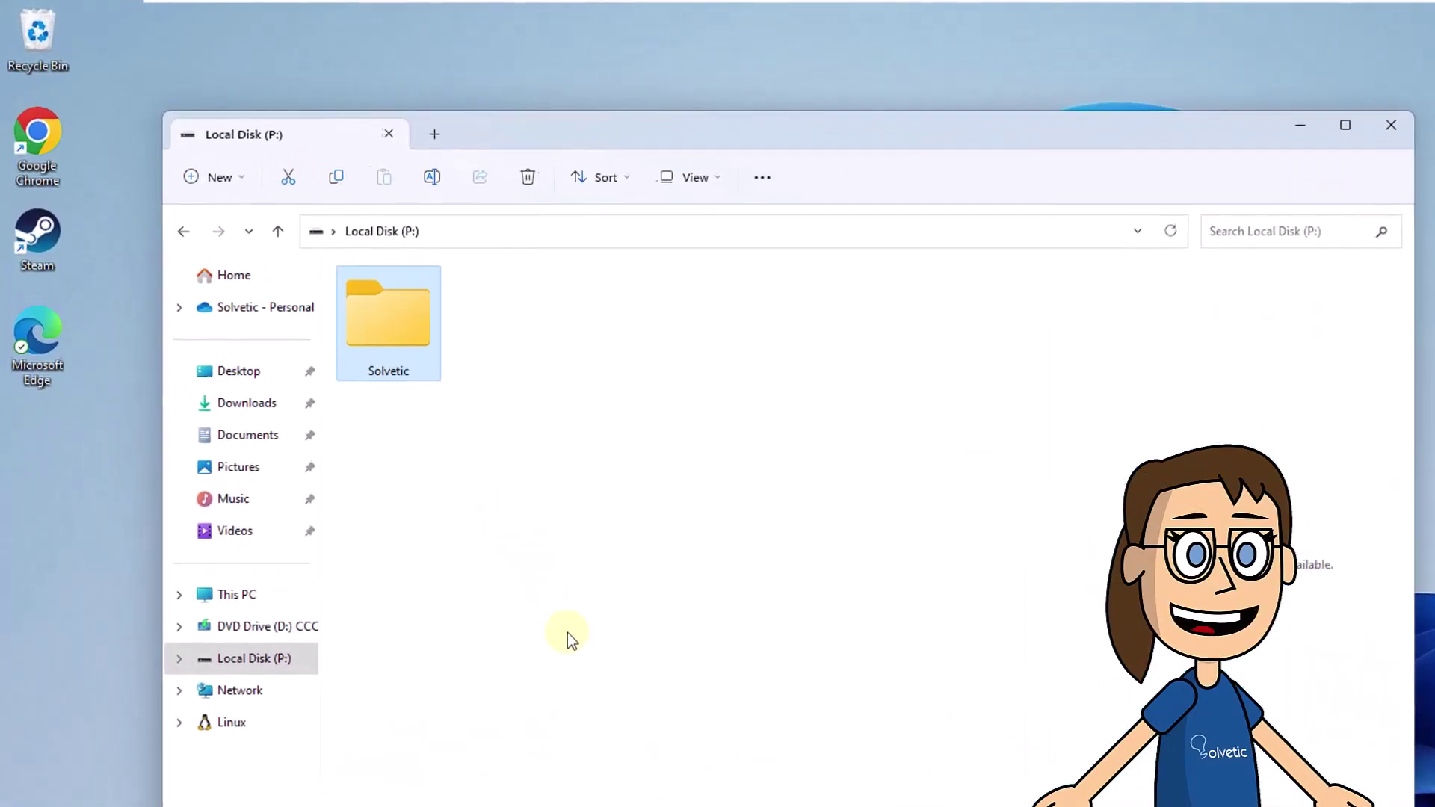
{"action": "right_click", "coordinate": [382, 317]}
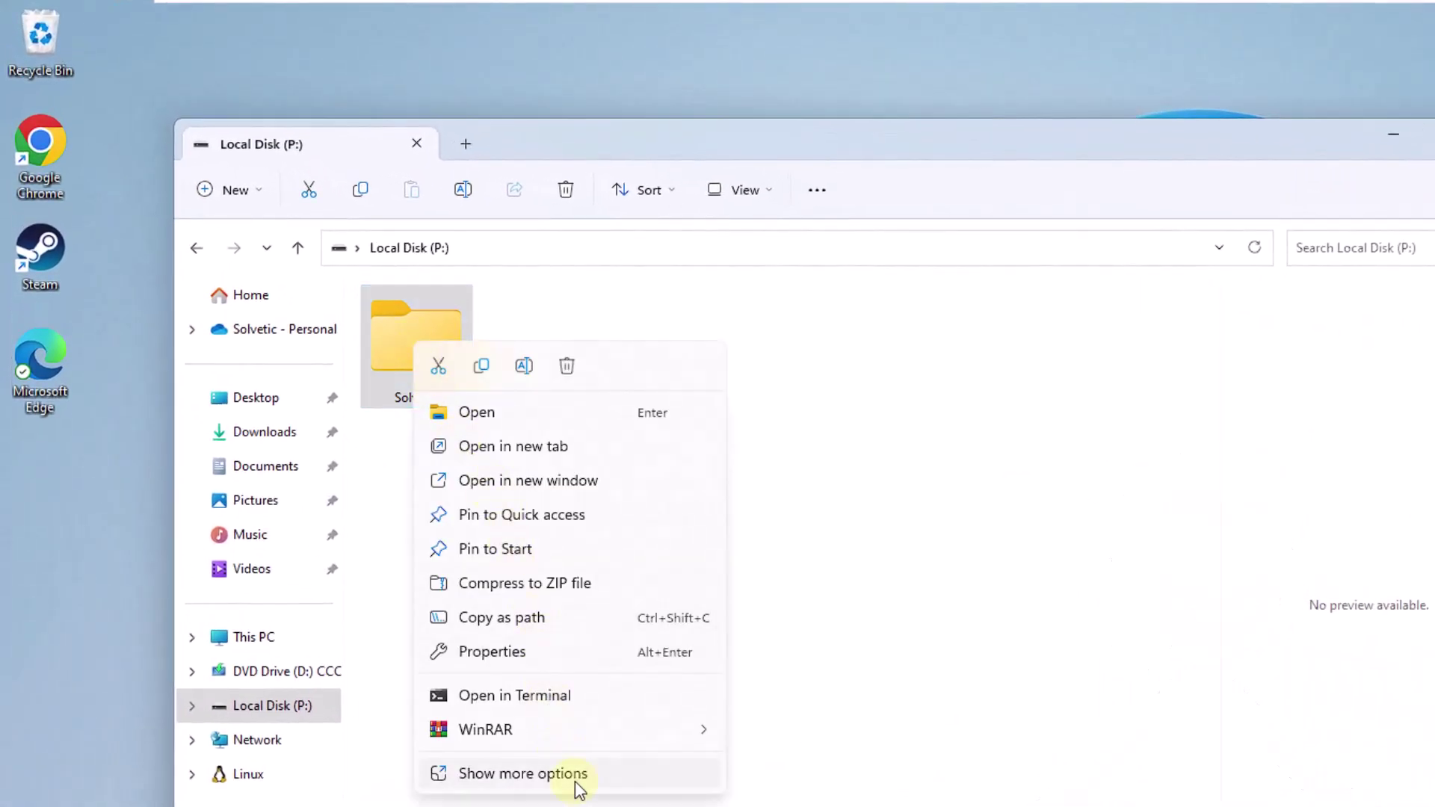
{"action": "left_click", "coordinate": [577, 777]}
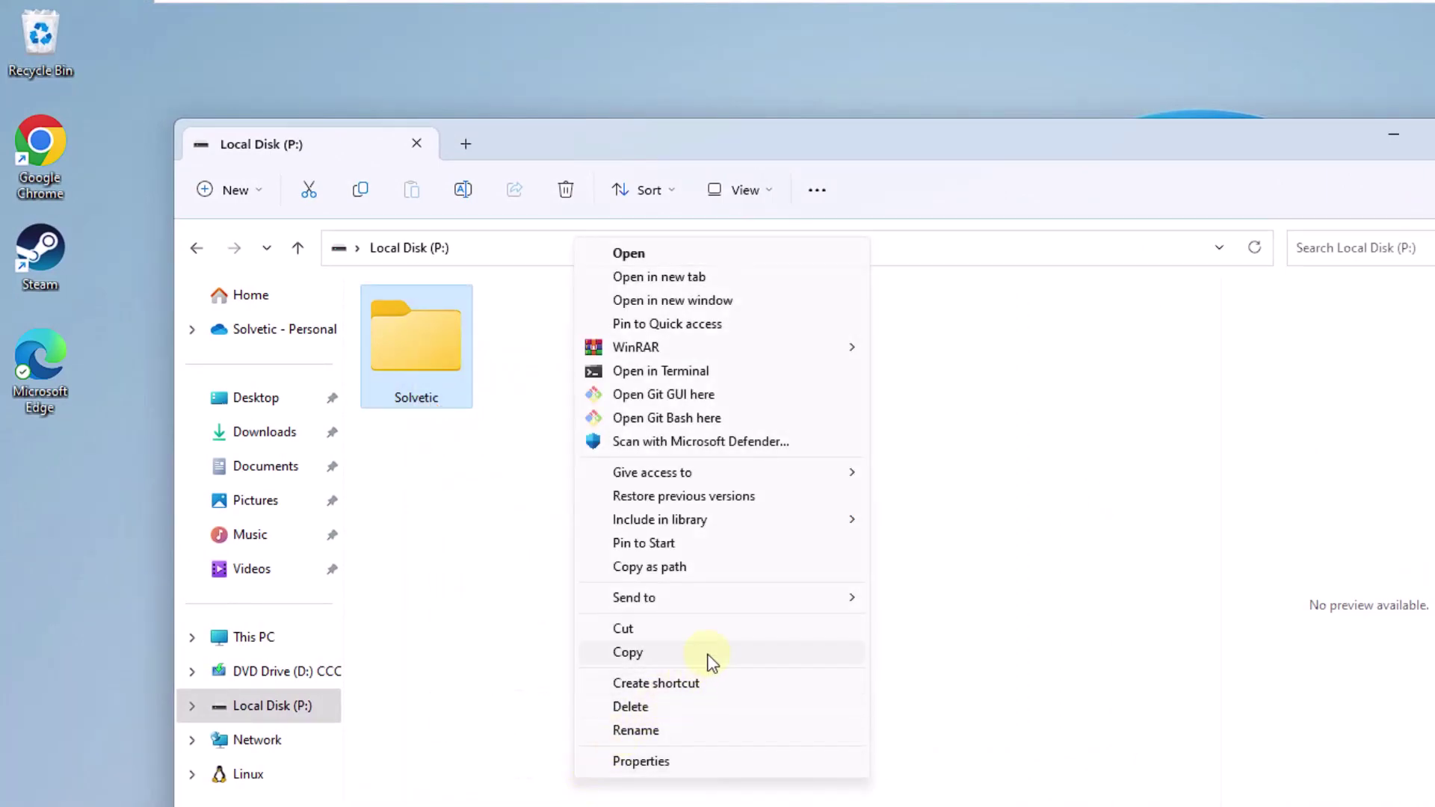
{"action": "mouse_move", "coordinate": [759, 599]}
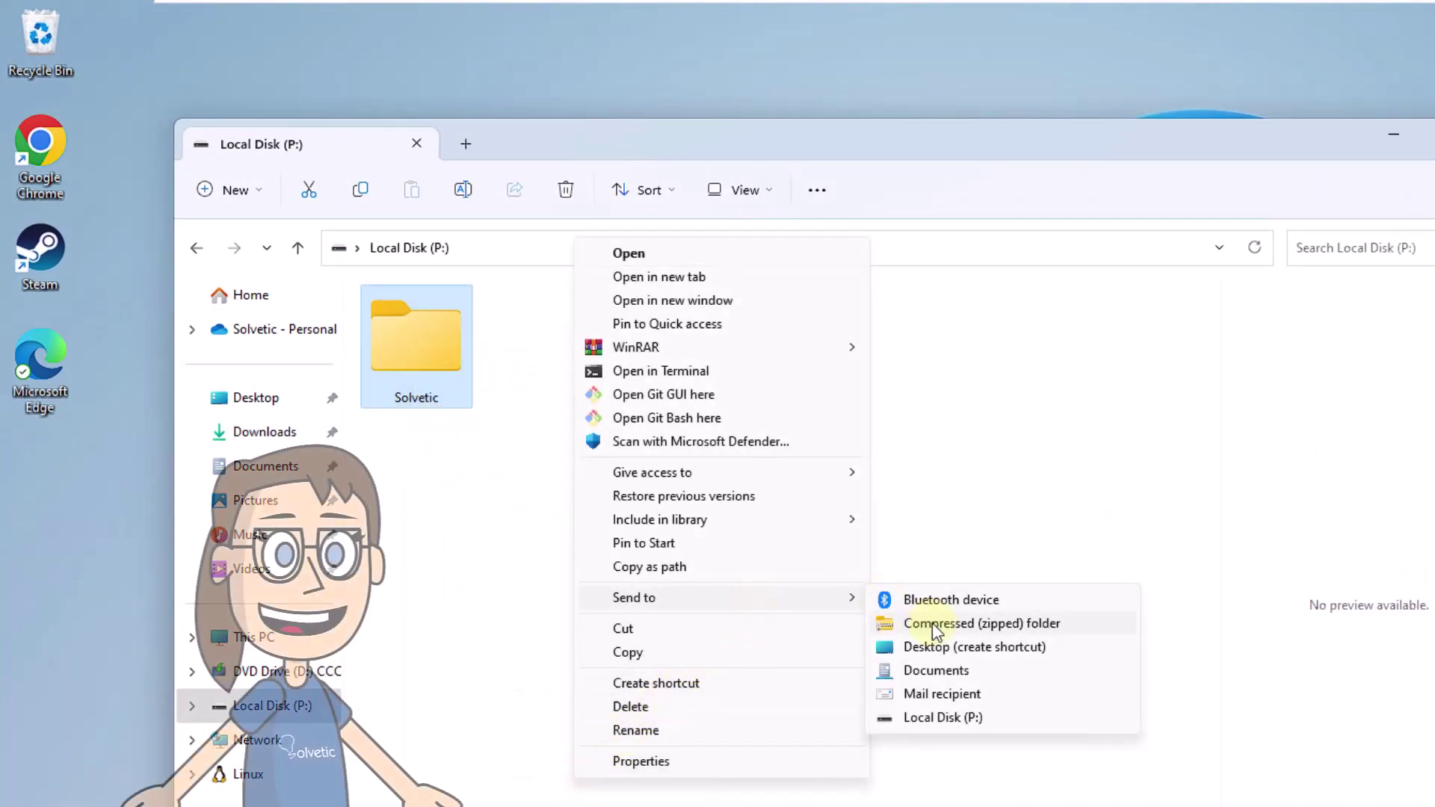
{"action": "left_click", "coordinate": [1003, 647]}
{"action": "left_click", "coordinate": [1392, 140]}
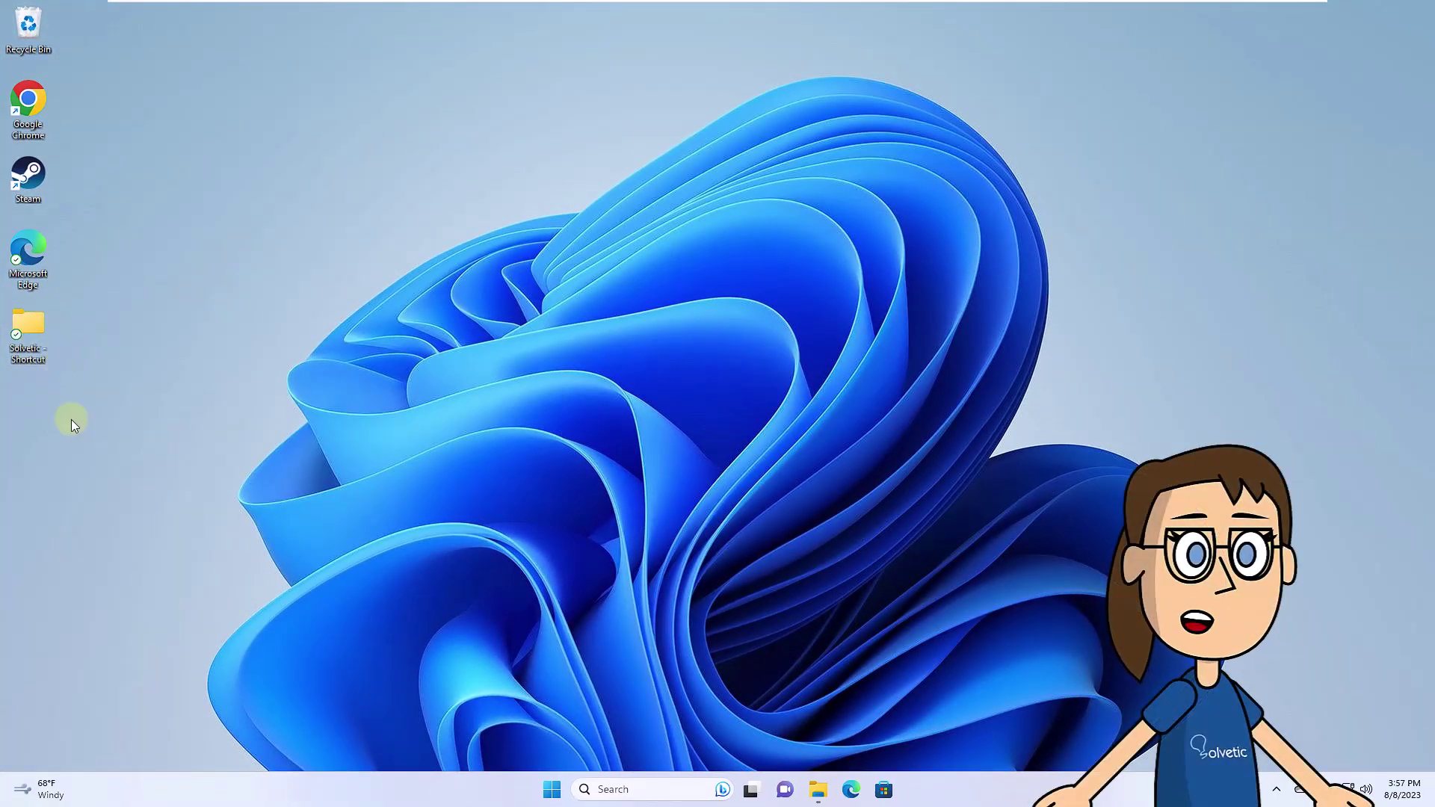
{"action": "double_click", "coordinate": [32, 329]}
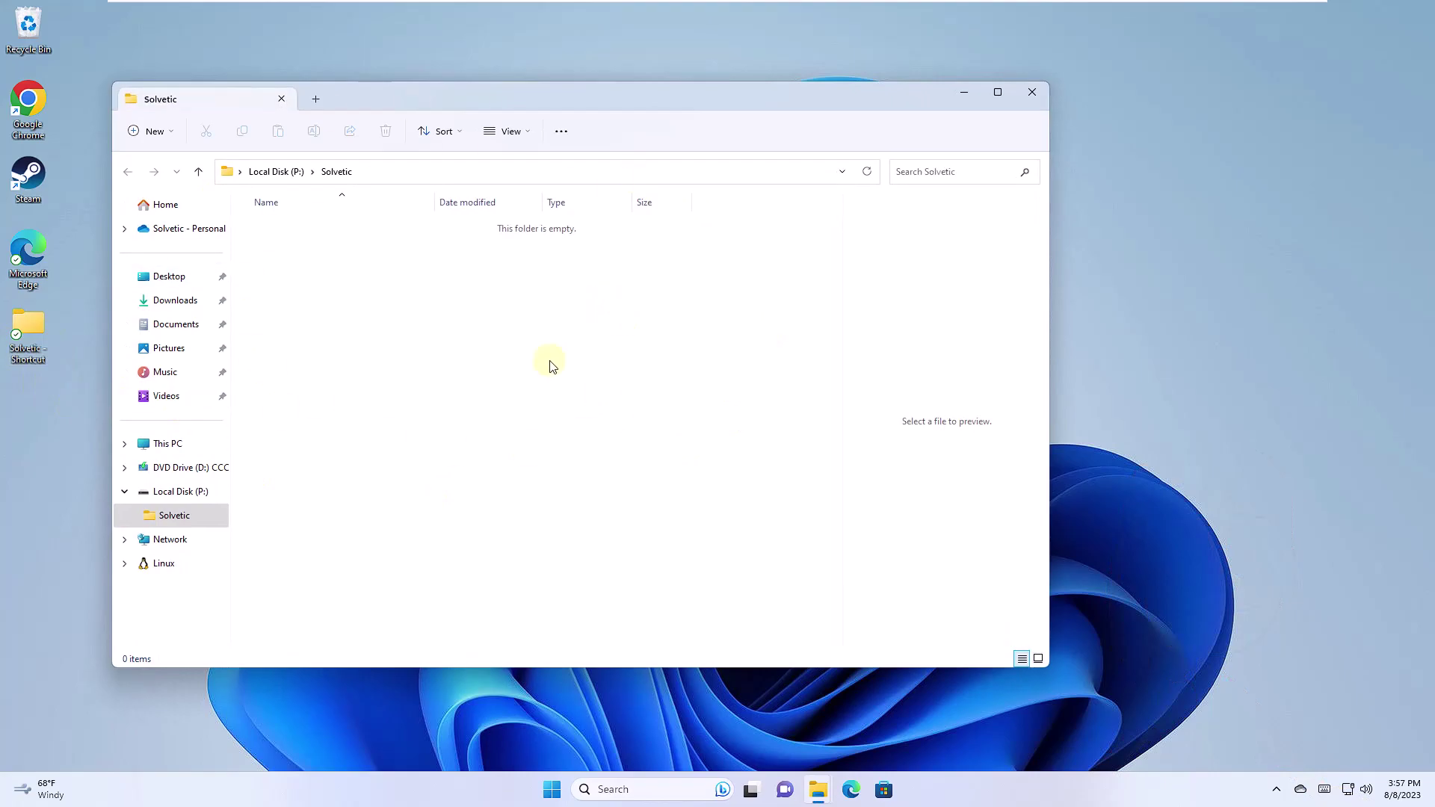
{"action": "left_click", "coordinate": [1032, 91]}
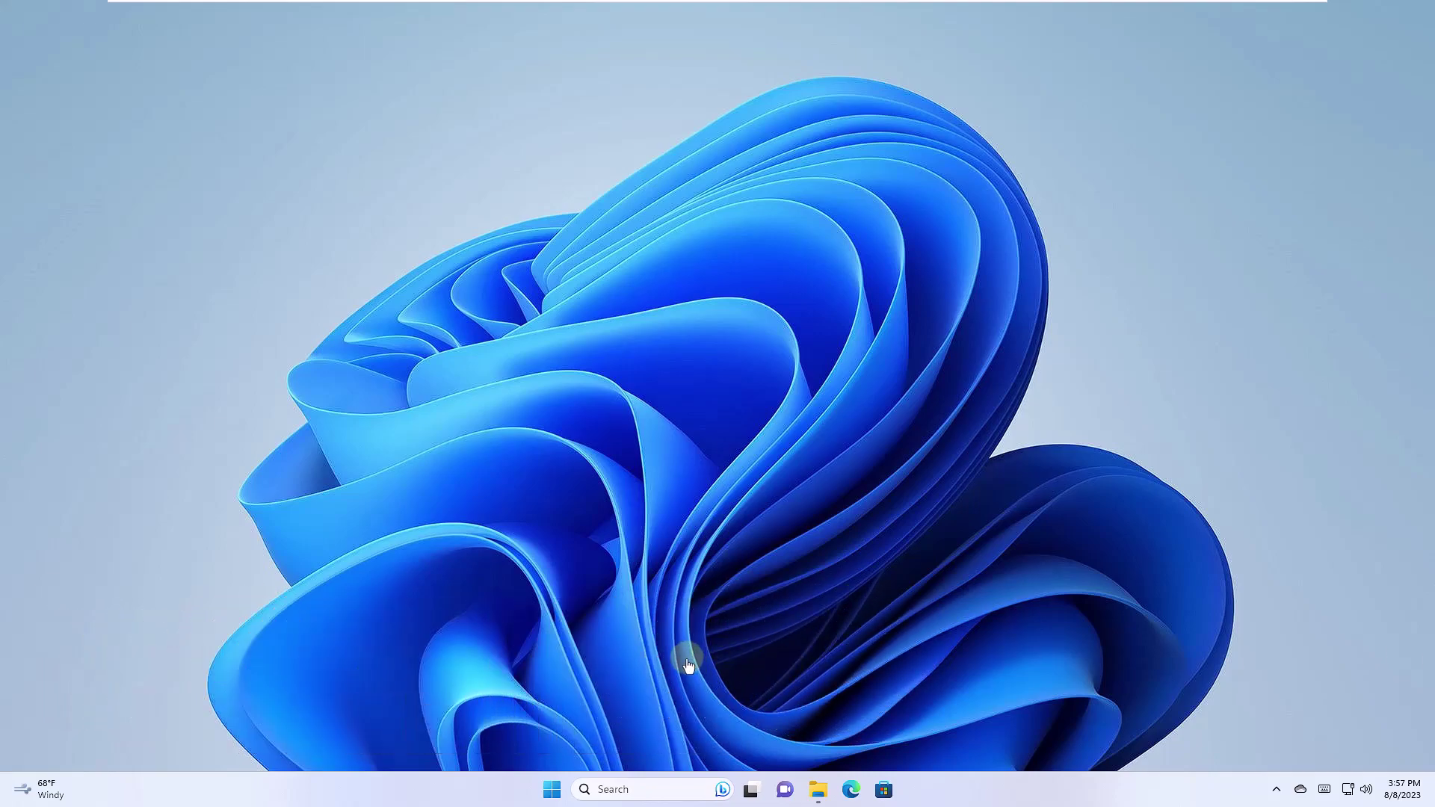
Search 'security', open Windows Security, and view Virus & threat protection's Manage settings page
{"action": "left_click", "coordinate": [660, 791]}
{"action": "type", "text": "security"}
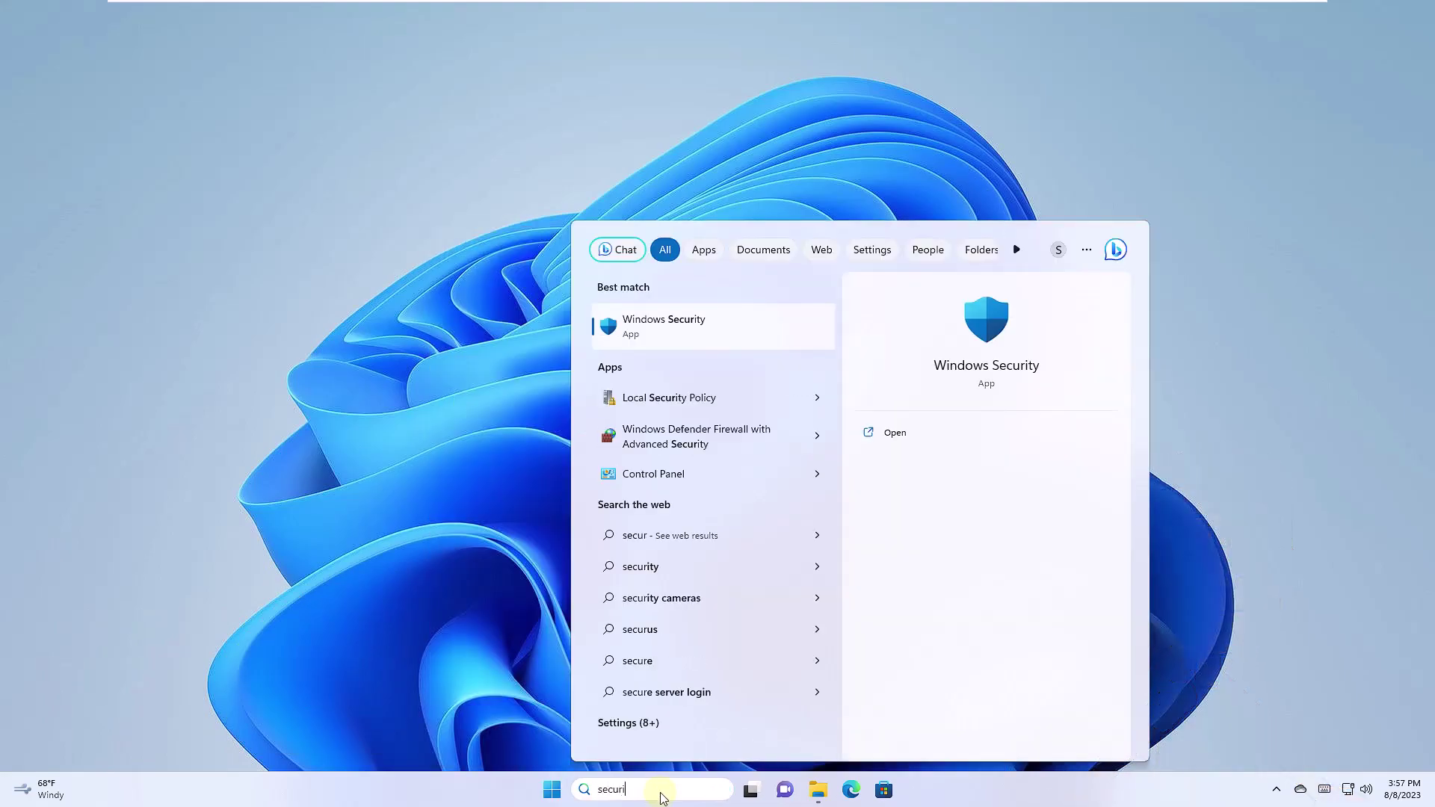
{"action": "left_click", "coordinate": [716, 338]}
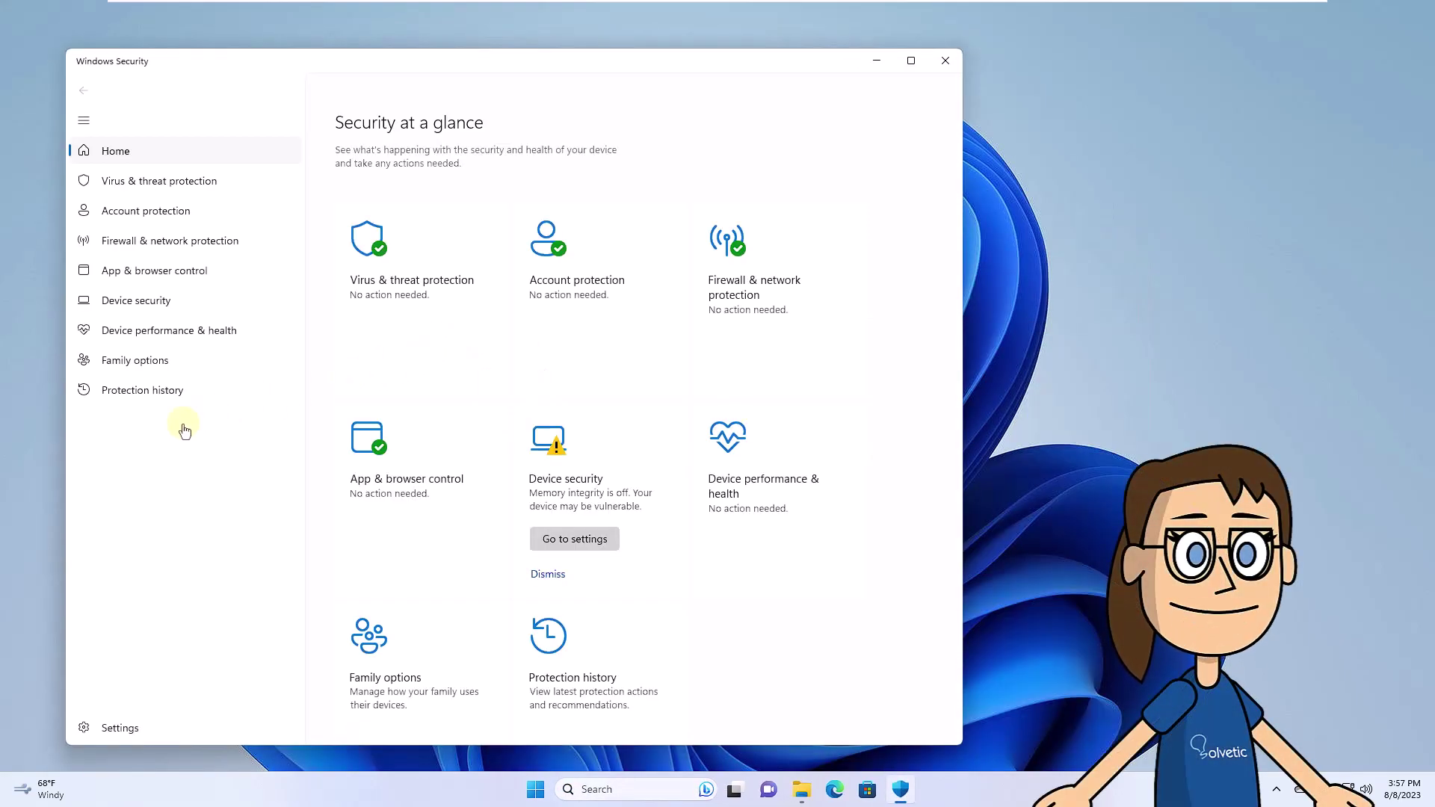
{"action": "left_click", "coordinate": [217, 190]}
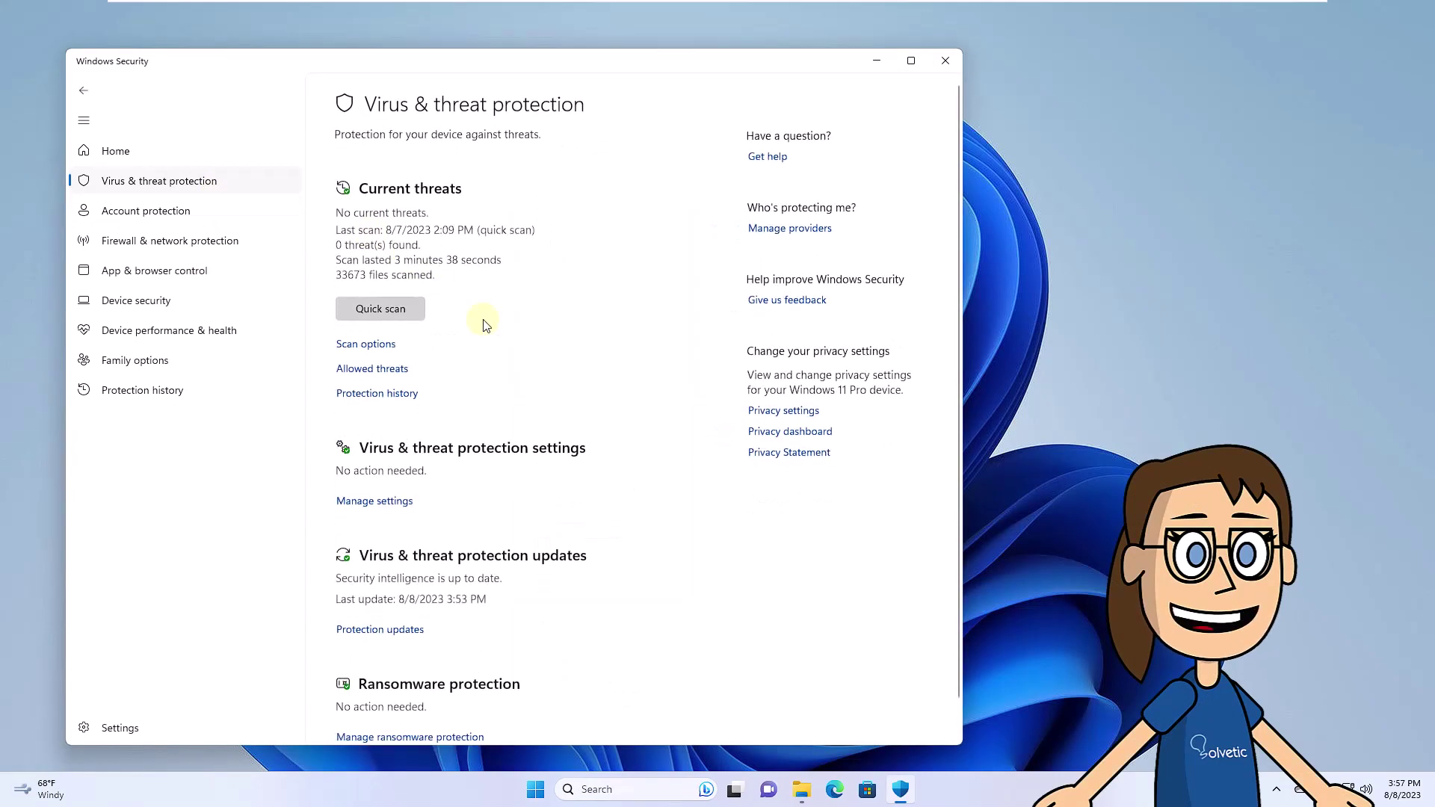
{"action": "left_click", "coordinate": [394, 504]}
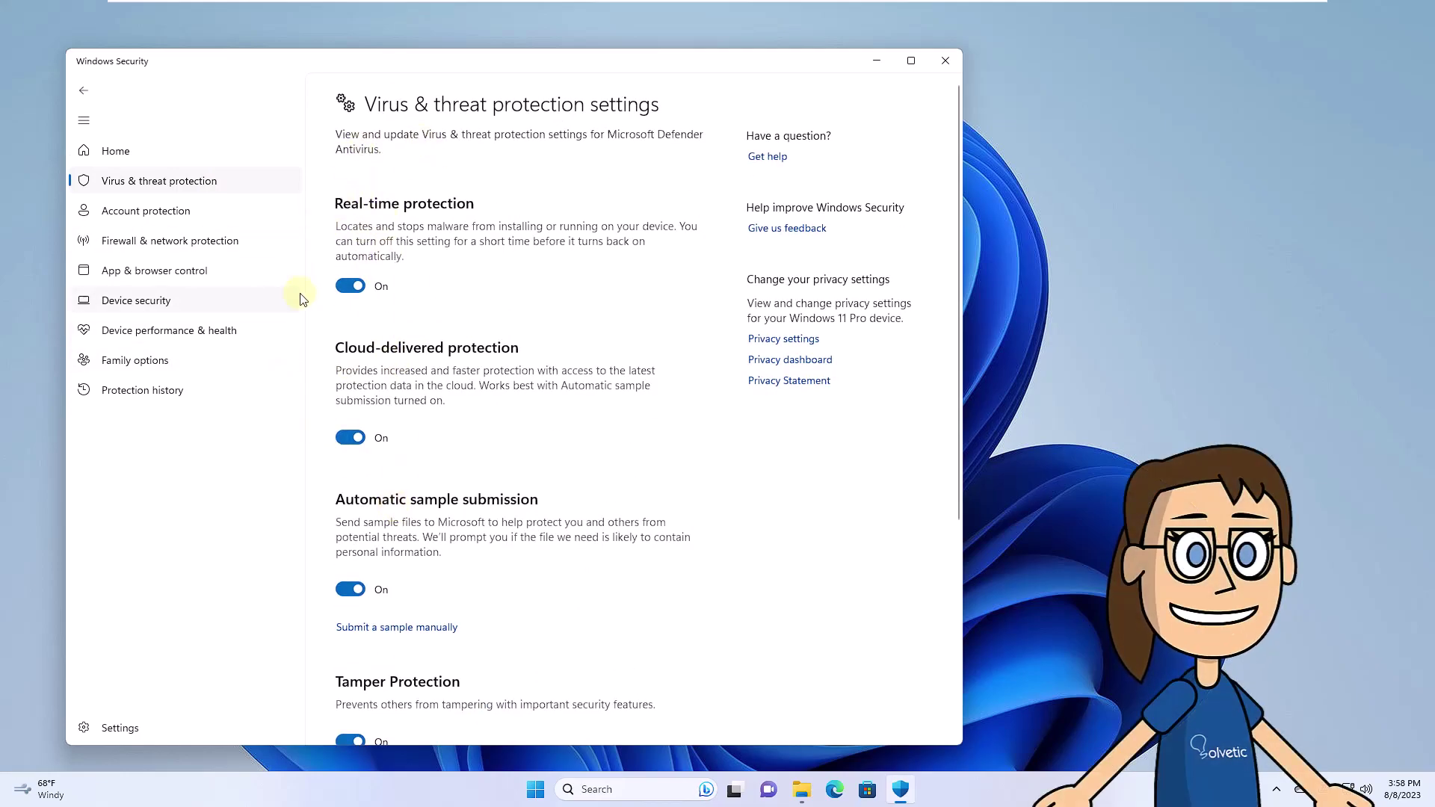
Run a Quick scan from Virus & threat protection, reporting no threats, then close Windows Security
{"action": "left_click", "coordinate": [250, 157]}
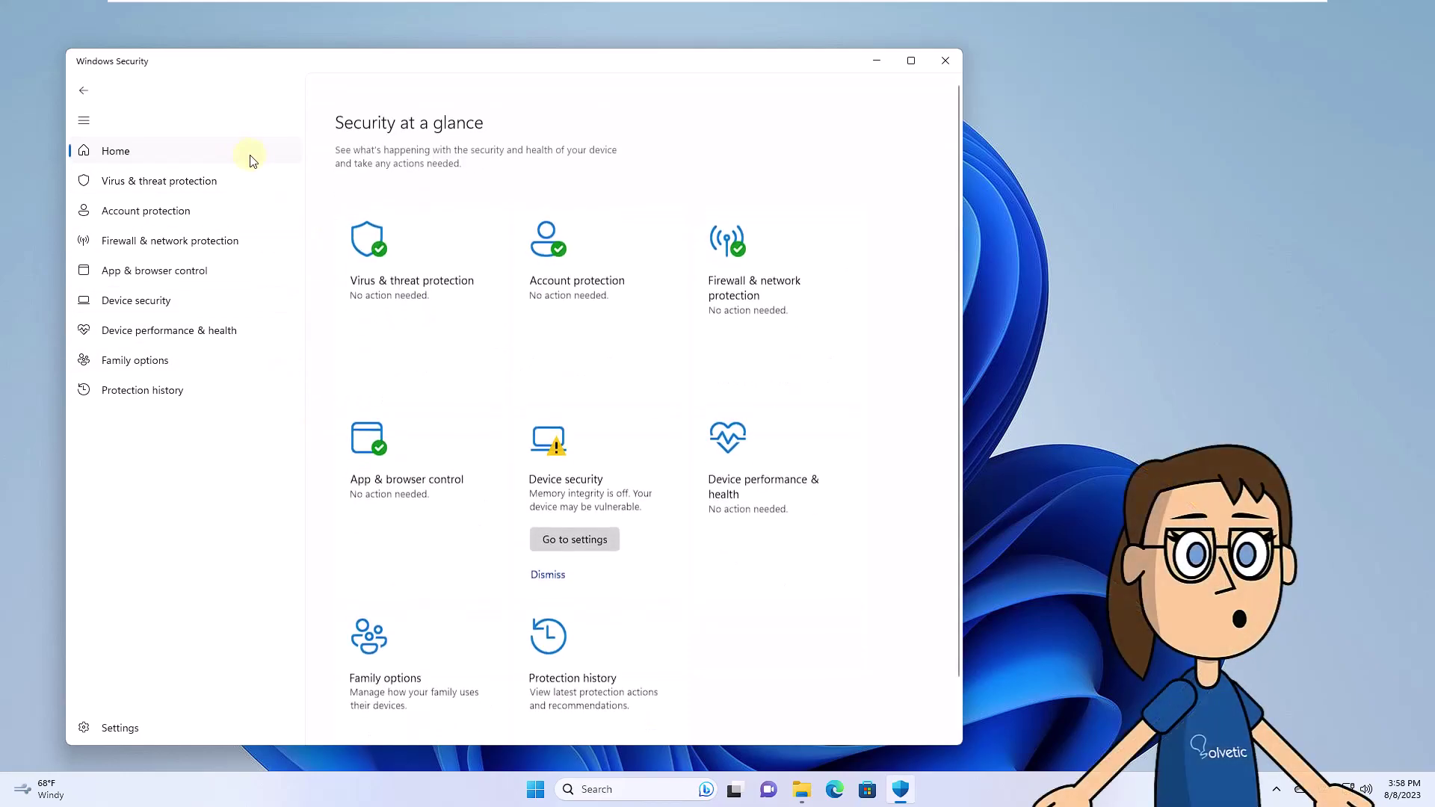
{"action": "left_click", "coordinate": [224, 183]}
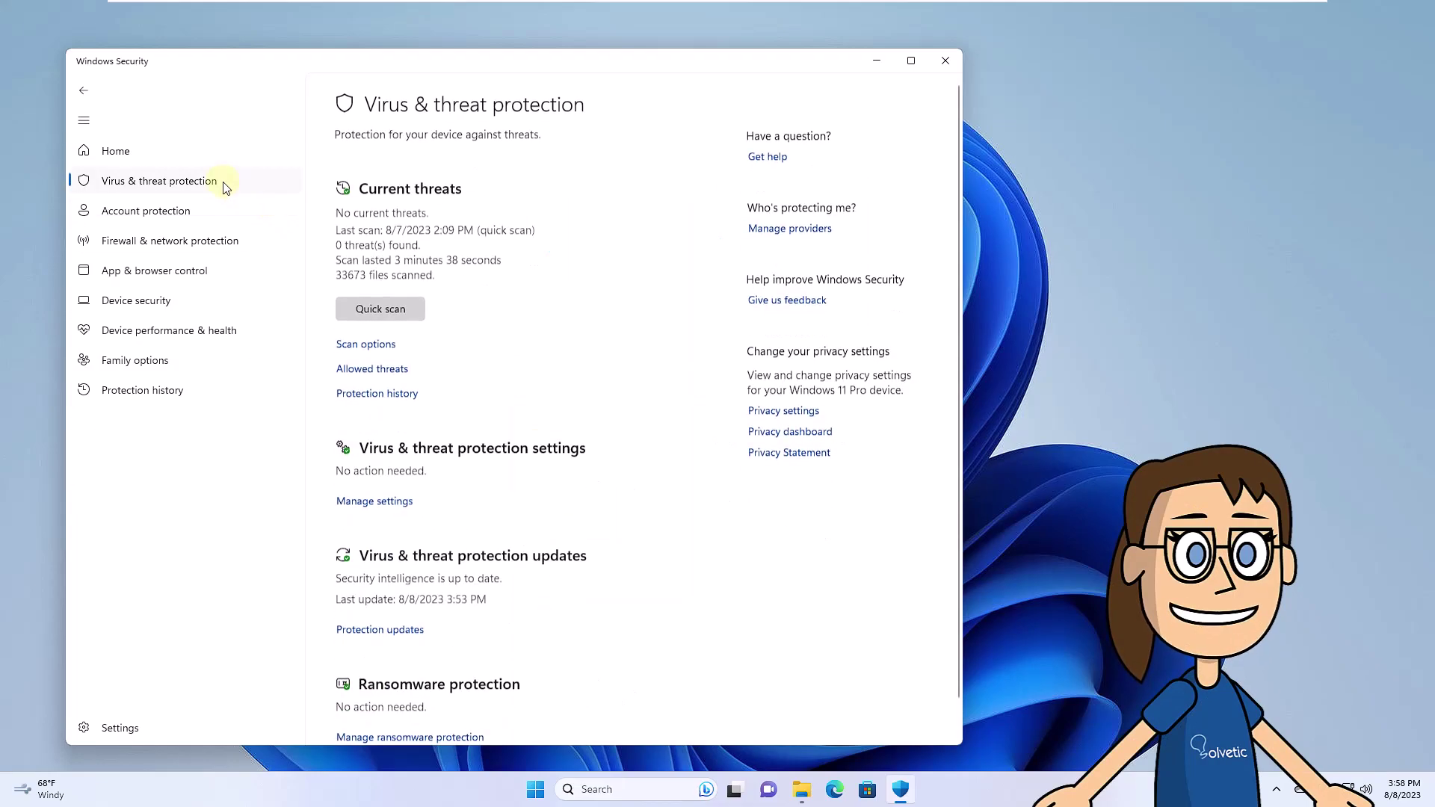
{"action": "left_click", "coordinate": [374, 311]}
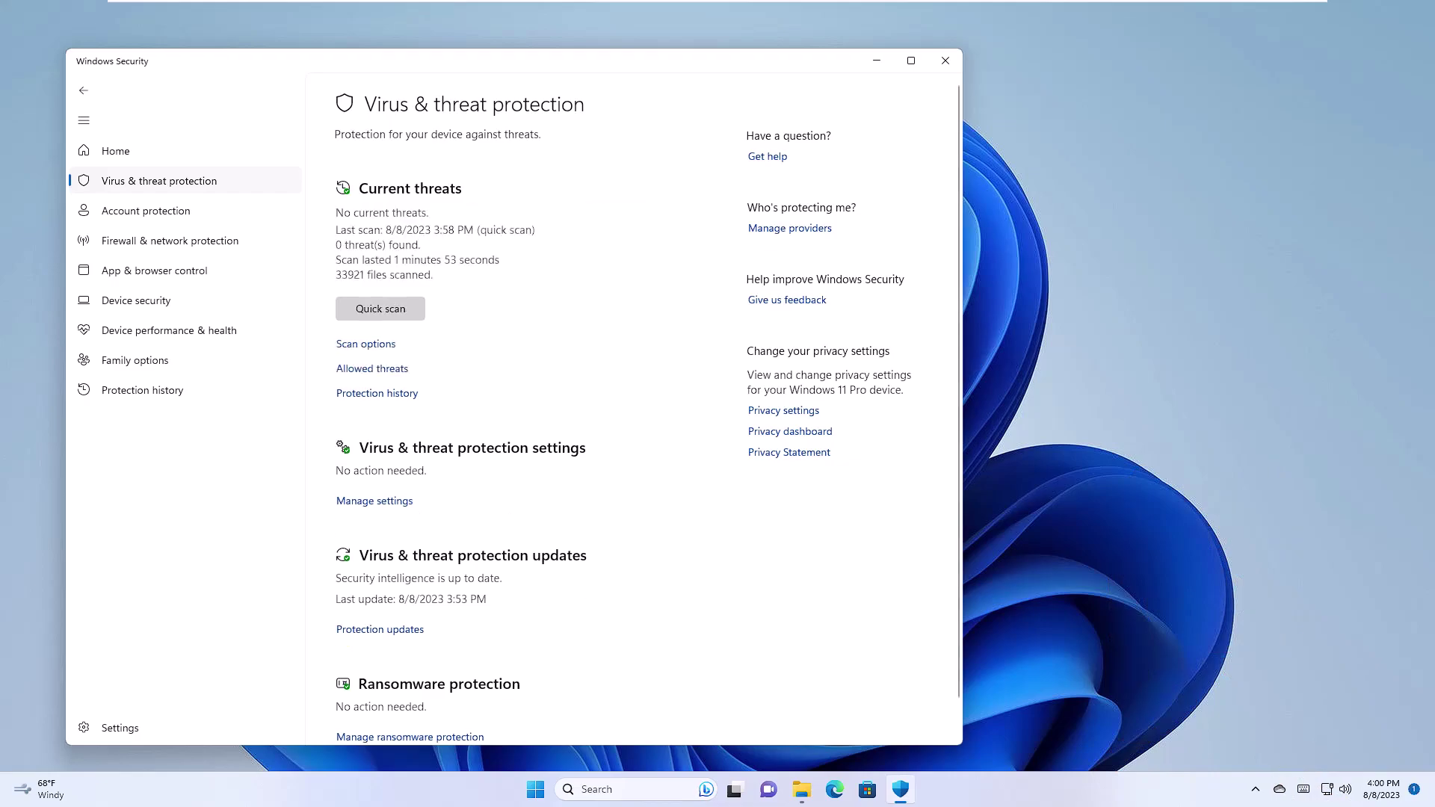
{"action": "left_click", "coordinate": [945, 62]}
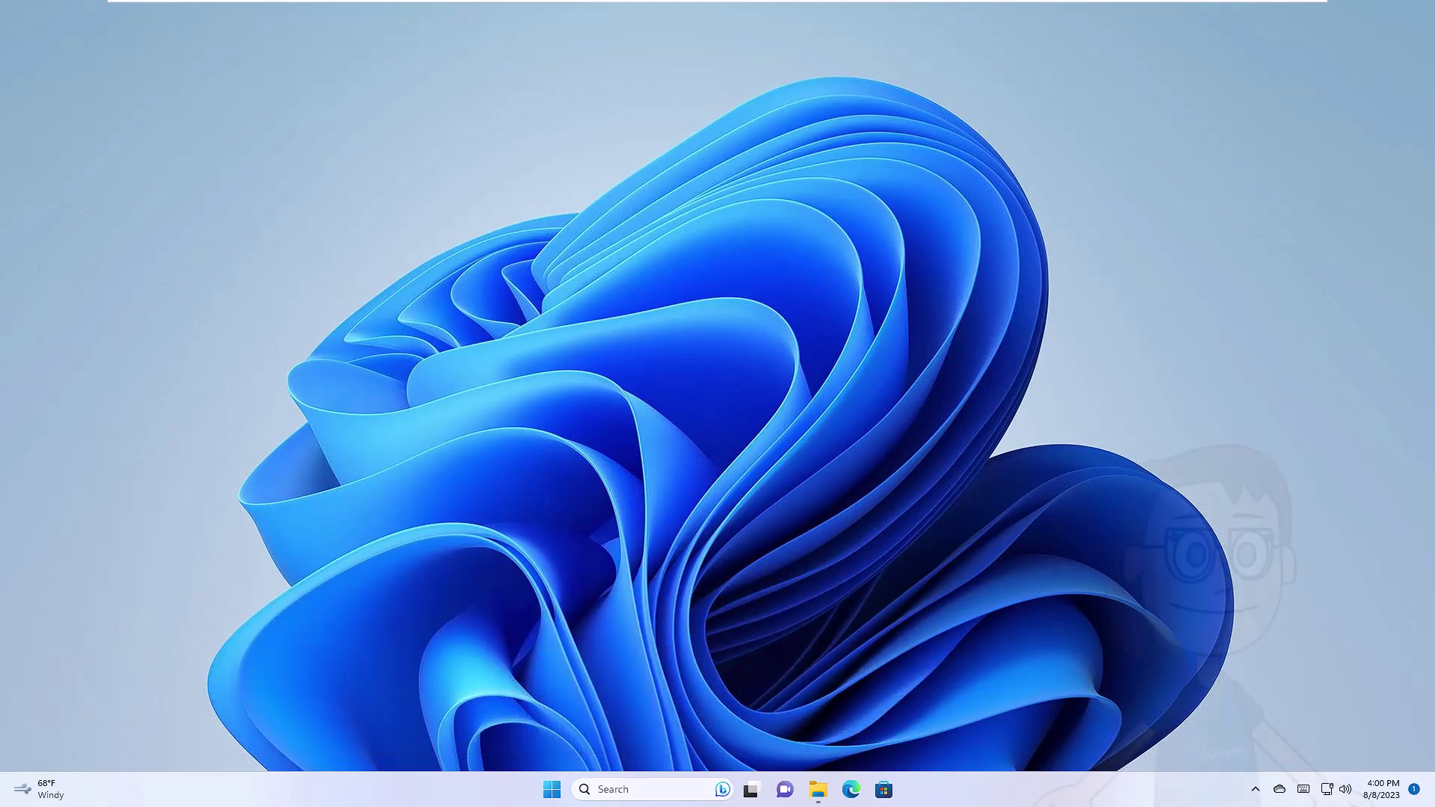
Reopen Windows Security via search and scroll Virus & threat protection down to Ransomware protection
{"action": "left_click", "coordinate": [675, 783]}
{"action": "type", "text": "secur"}
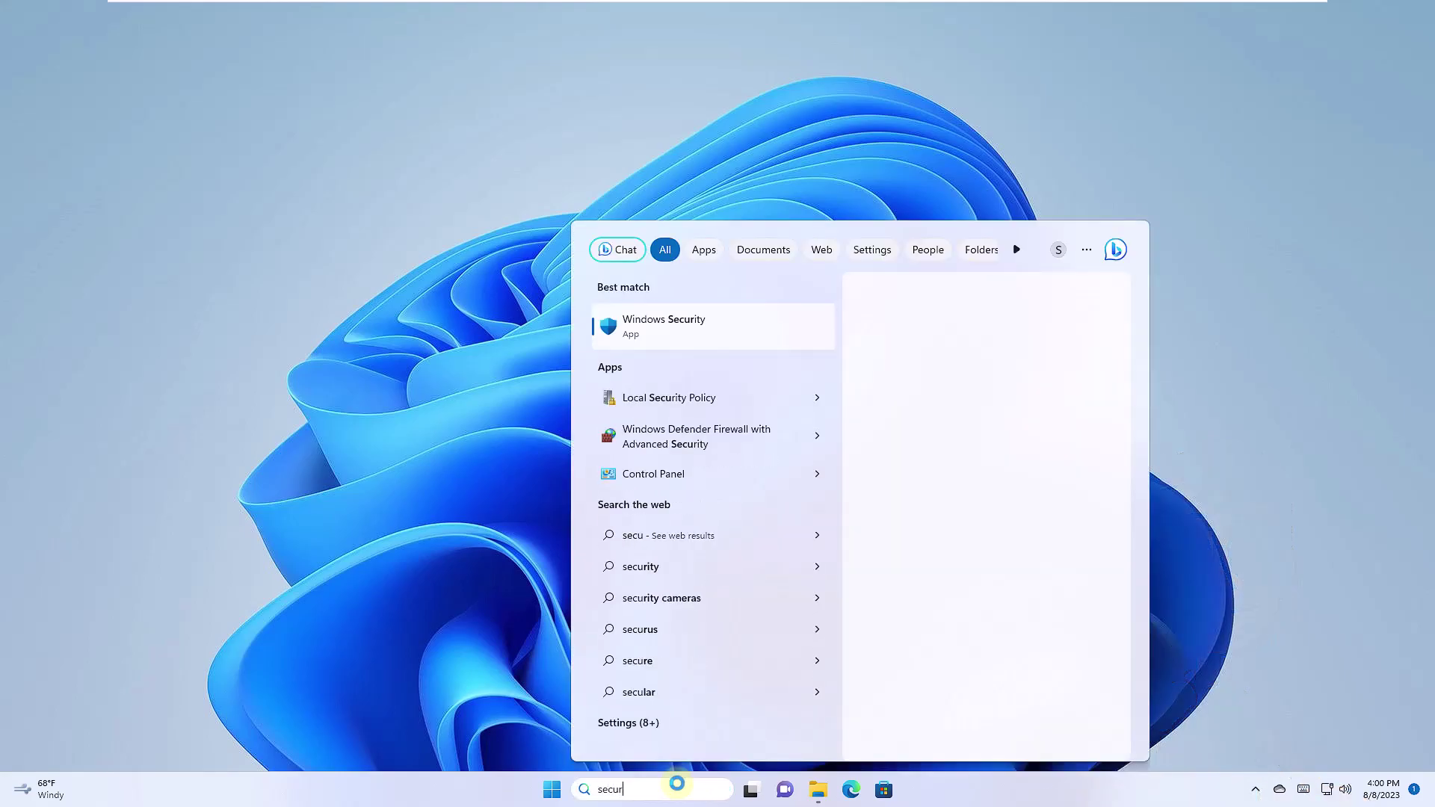
{"action": "type", "text": "ity"}
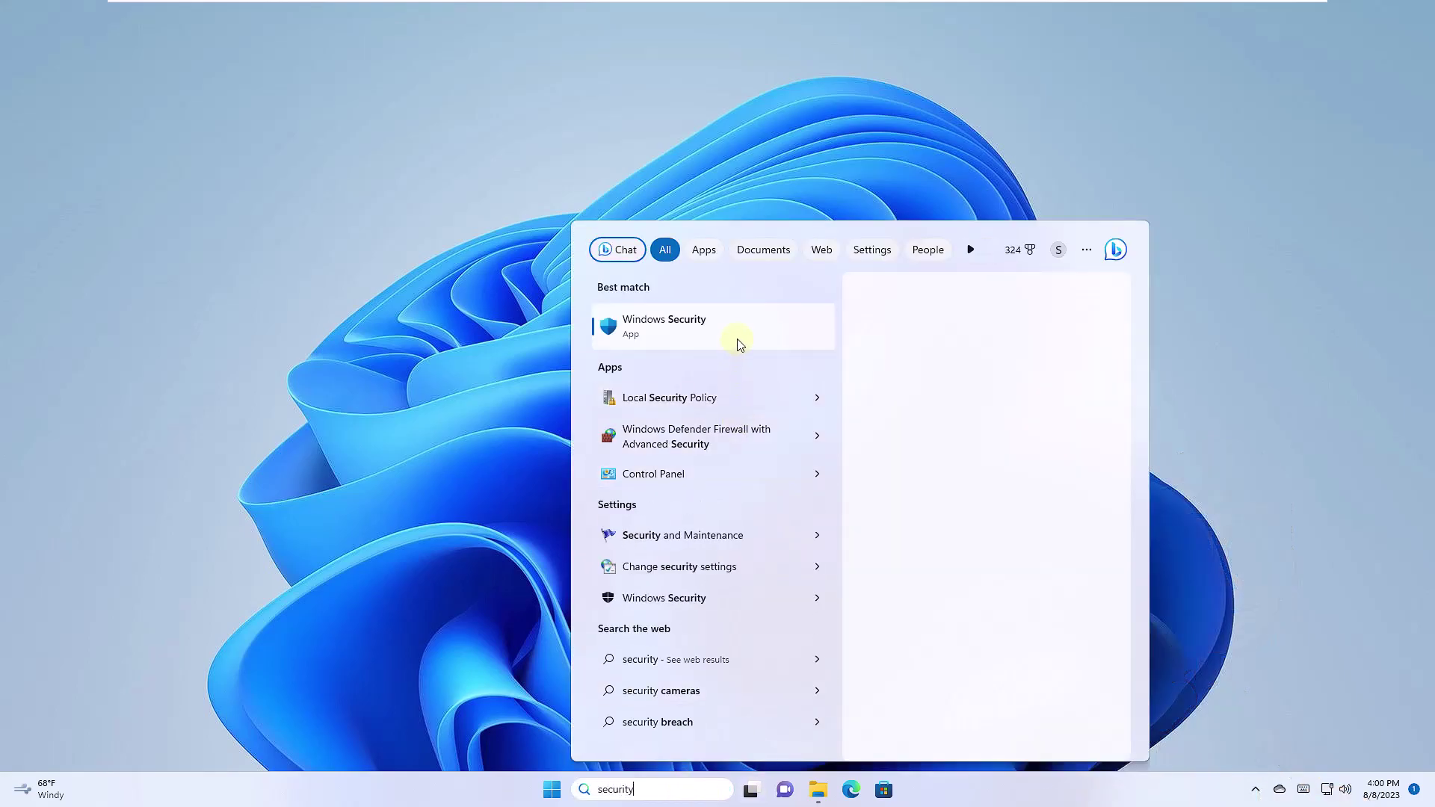
{"action": "left_click", "coordinate": [740, 346]}
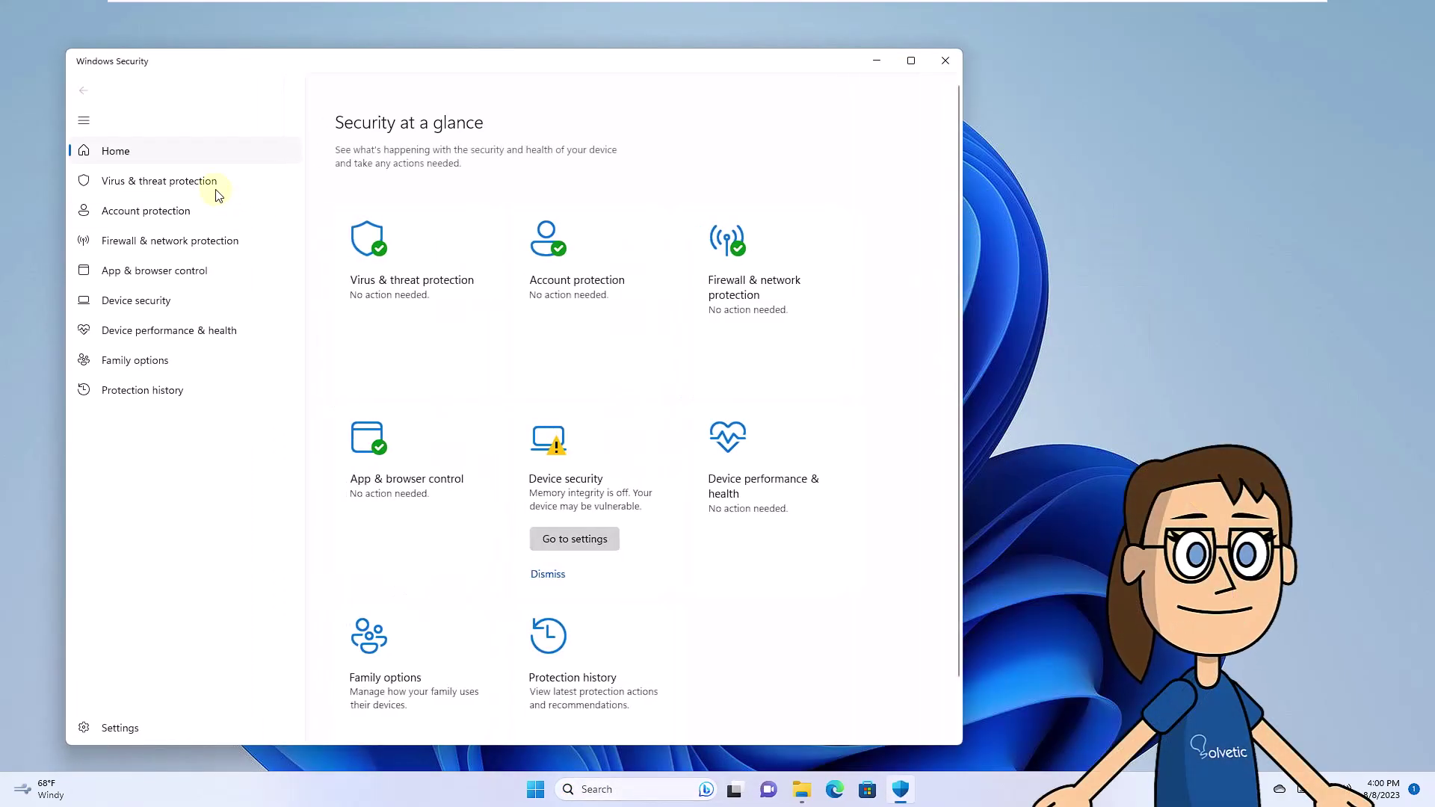
{"action": "left_click", "coordinate": [213, 191]}
{"action": "scroll", "coordinate": [531, 426], "scroll_direction": "down", "scroll_amount": 1}
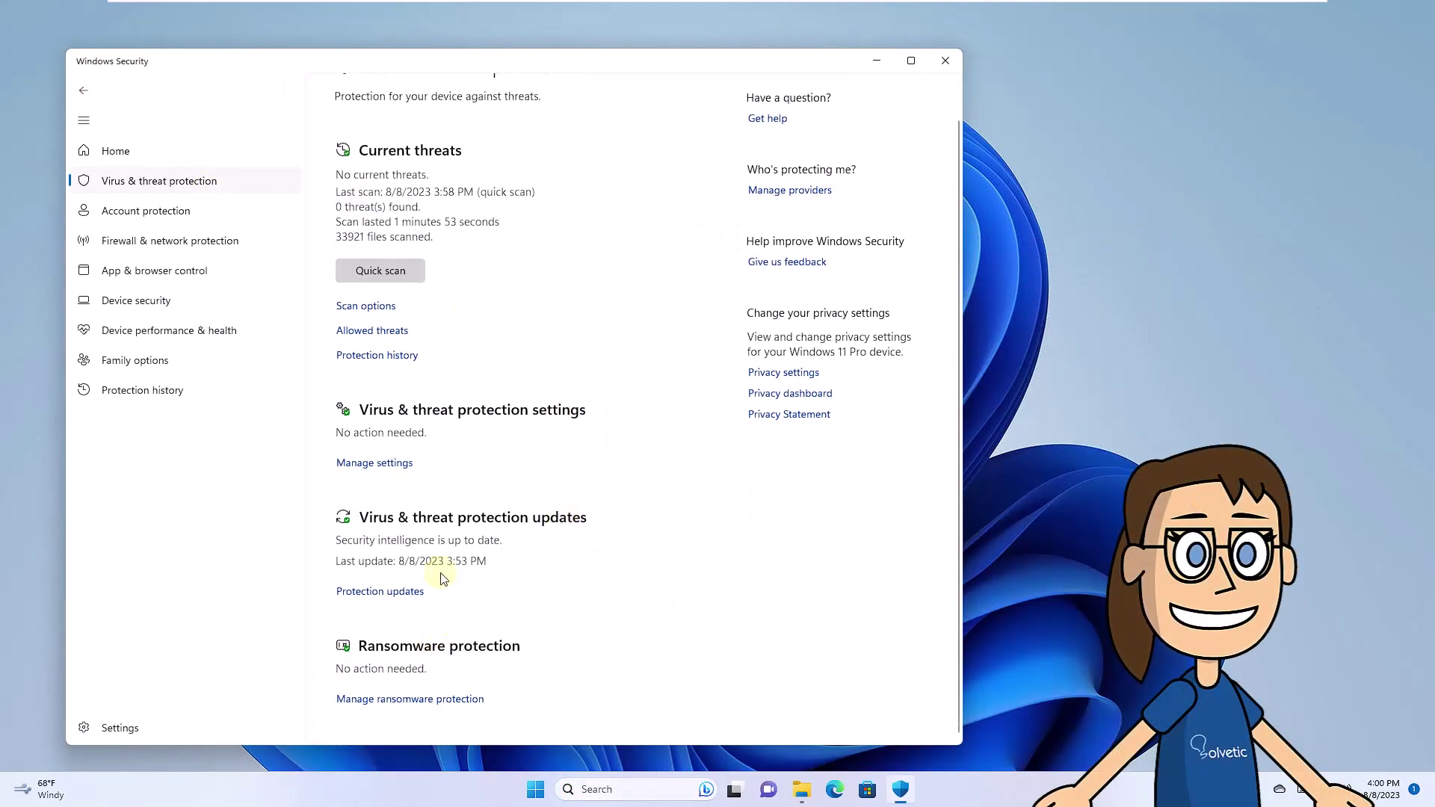
Add P:\Solvetic to the Controlled folder access protected folders list
{"action": "left_click", "coordinate": [429, 703]}
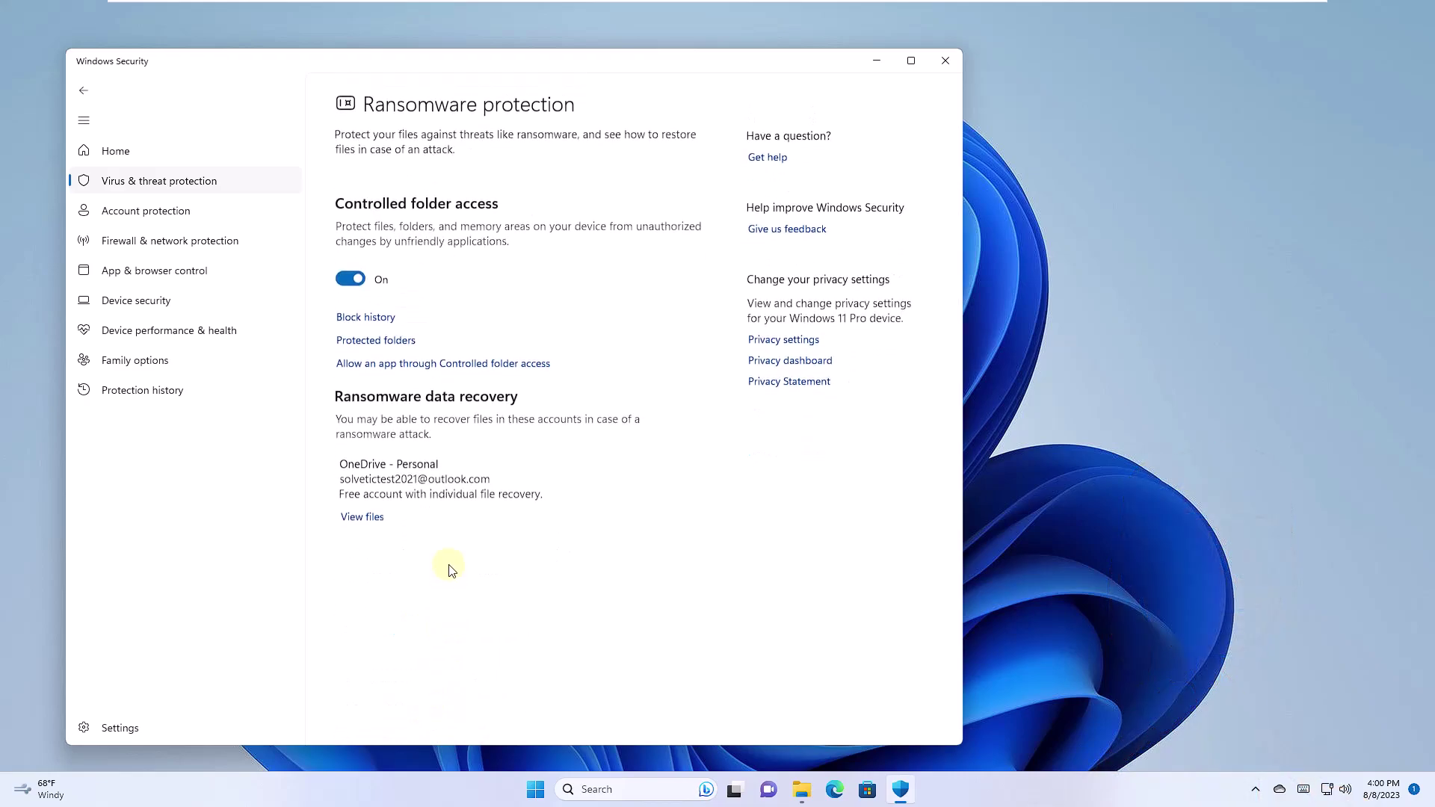
{"action": "left_click", "coordinate": [383, 346]}
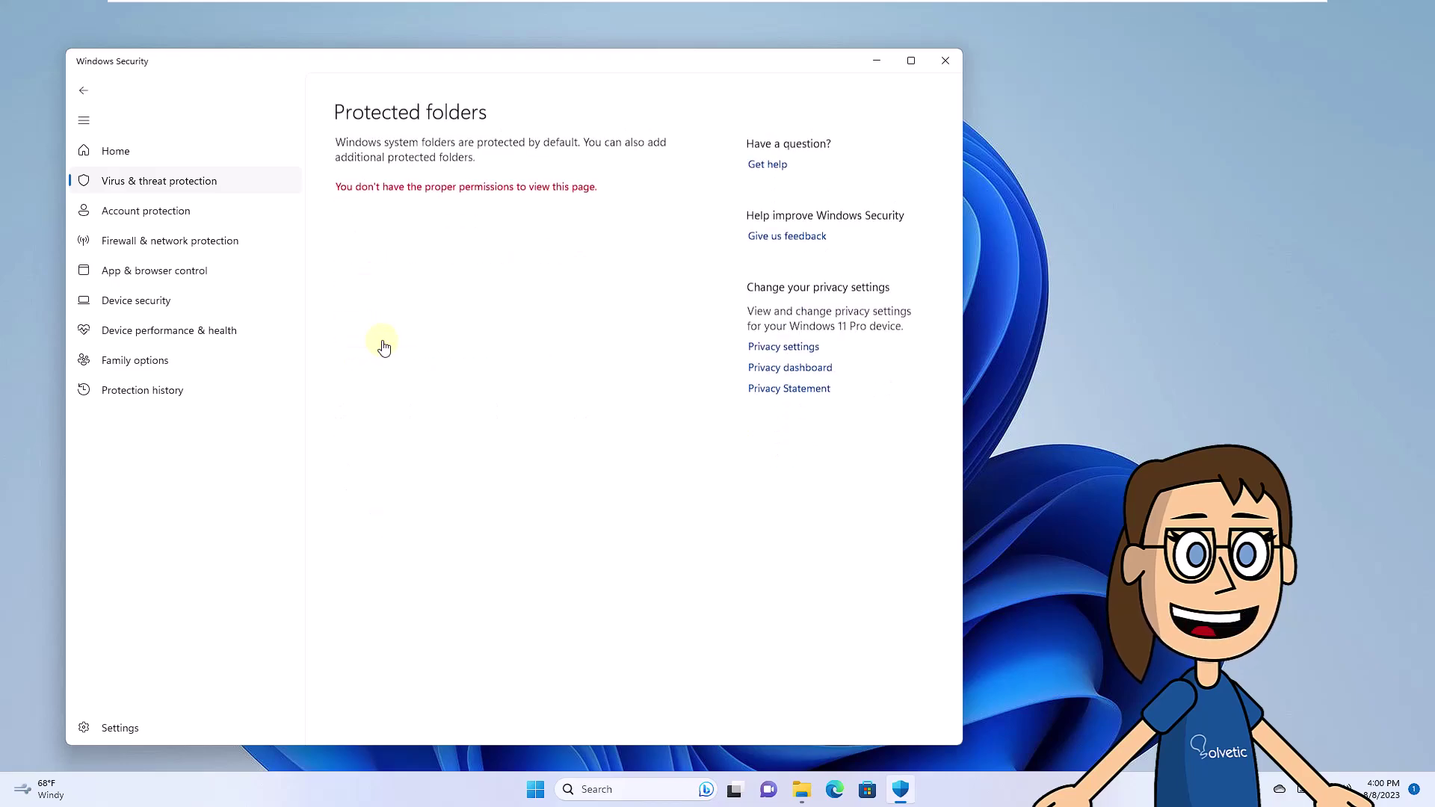
{"action": "scroll", "coordinate": [381, 352], "scroll_direction": "down", "scroll_amount": 1}
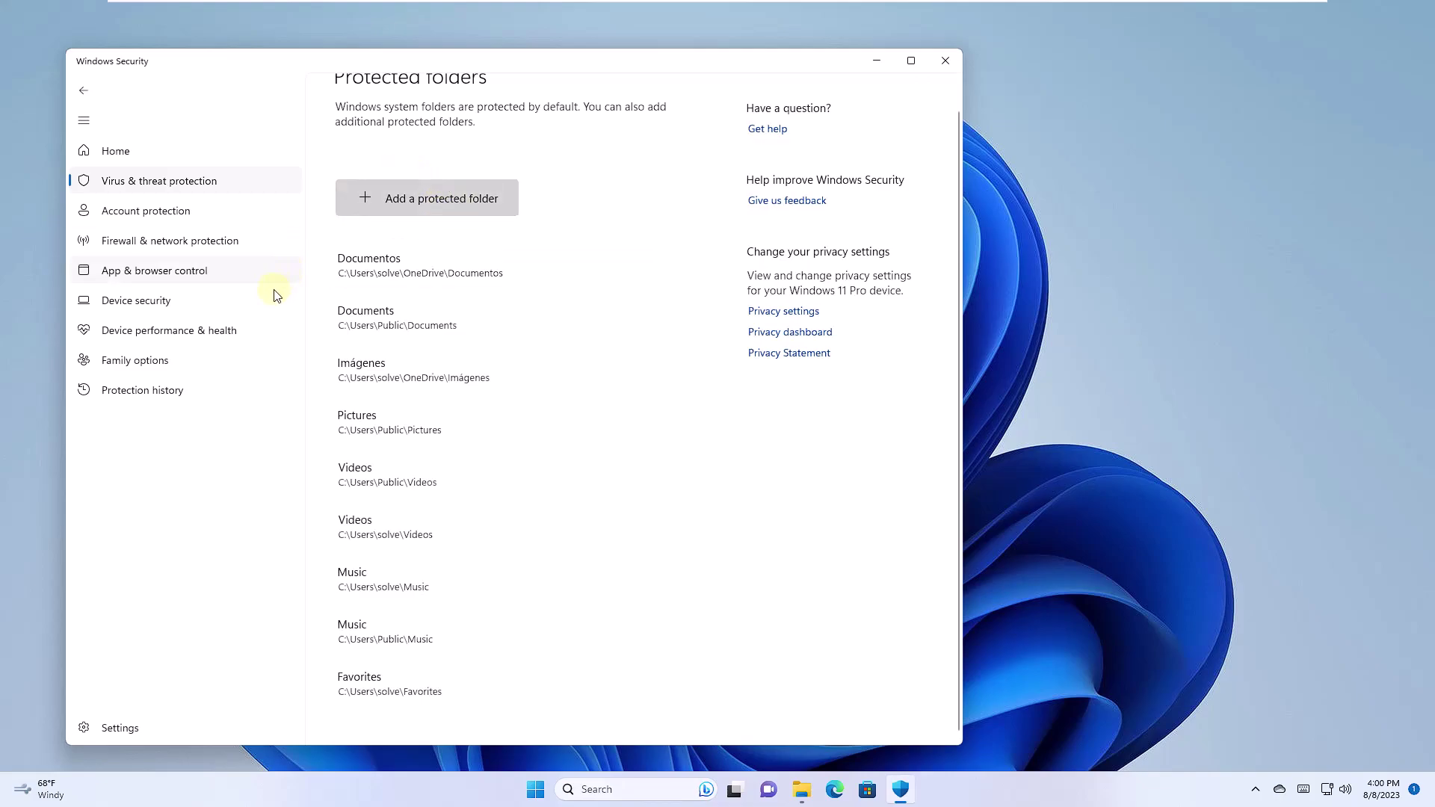
{"action": "left_click", "coordinate": [427, 198]}
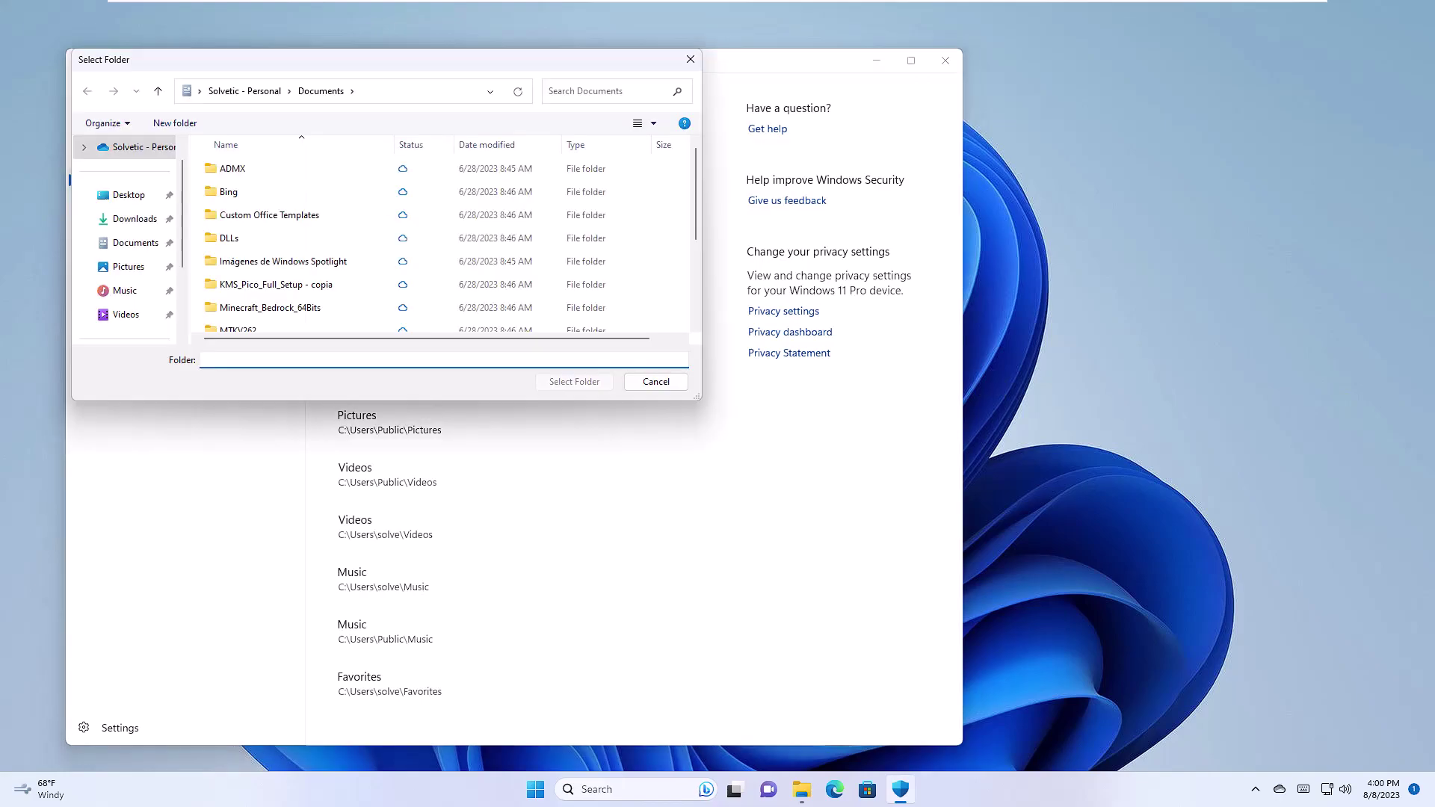
{"action": "scroll", "coordinate": [183, 256], "scroll_direction": "down", "scroll_amount": 3}
{"action": "left_click", "coordinate": [150, 266]}
{"action": "left_click", "coordinate": [248, 207]}
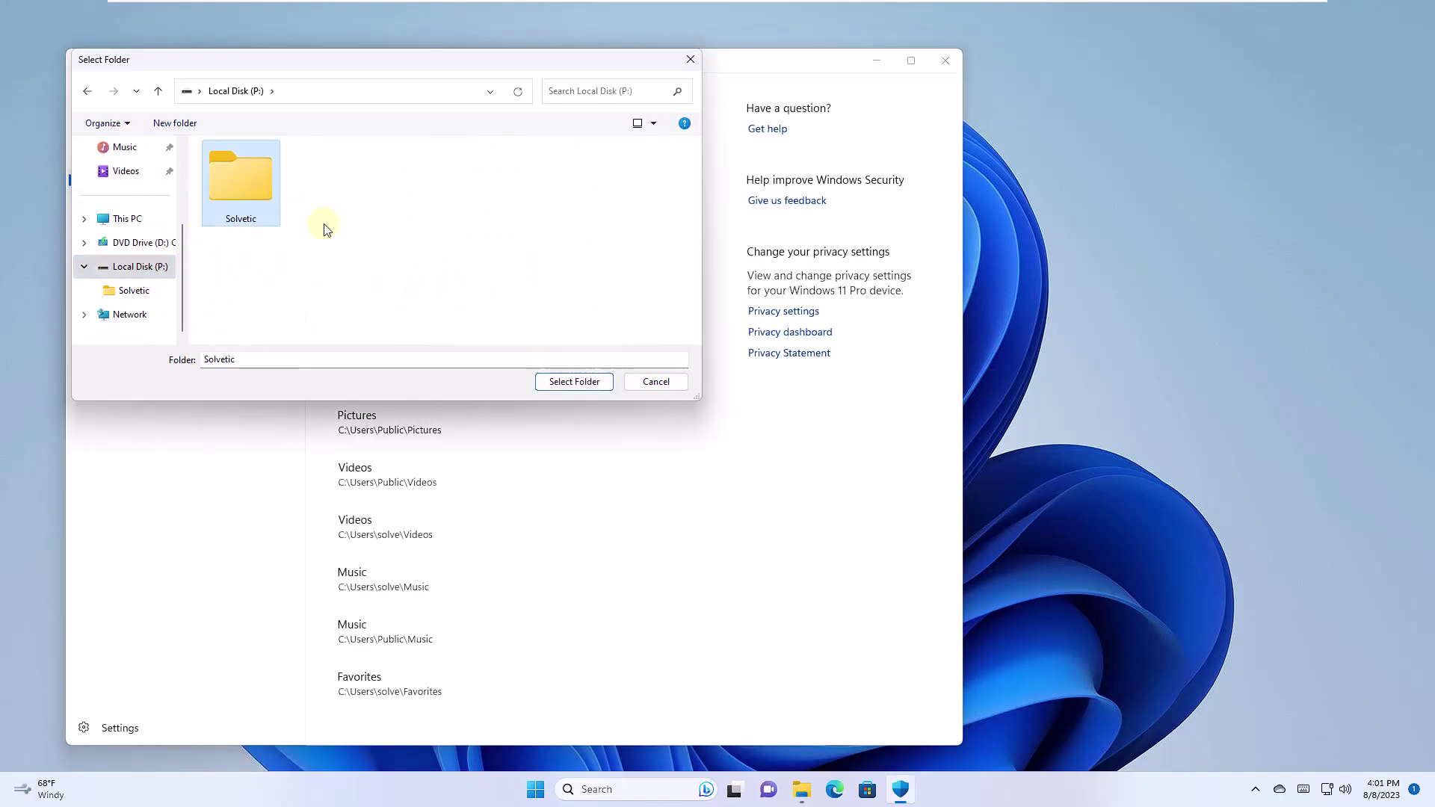
{"action": "left_click", "coordinate": [574, 382]}
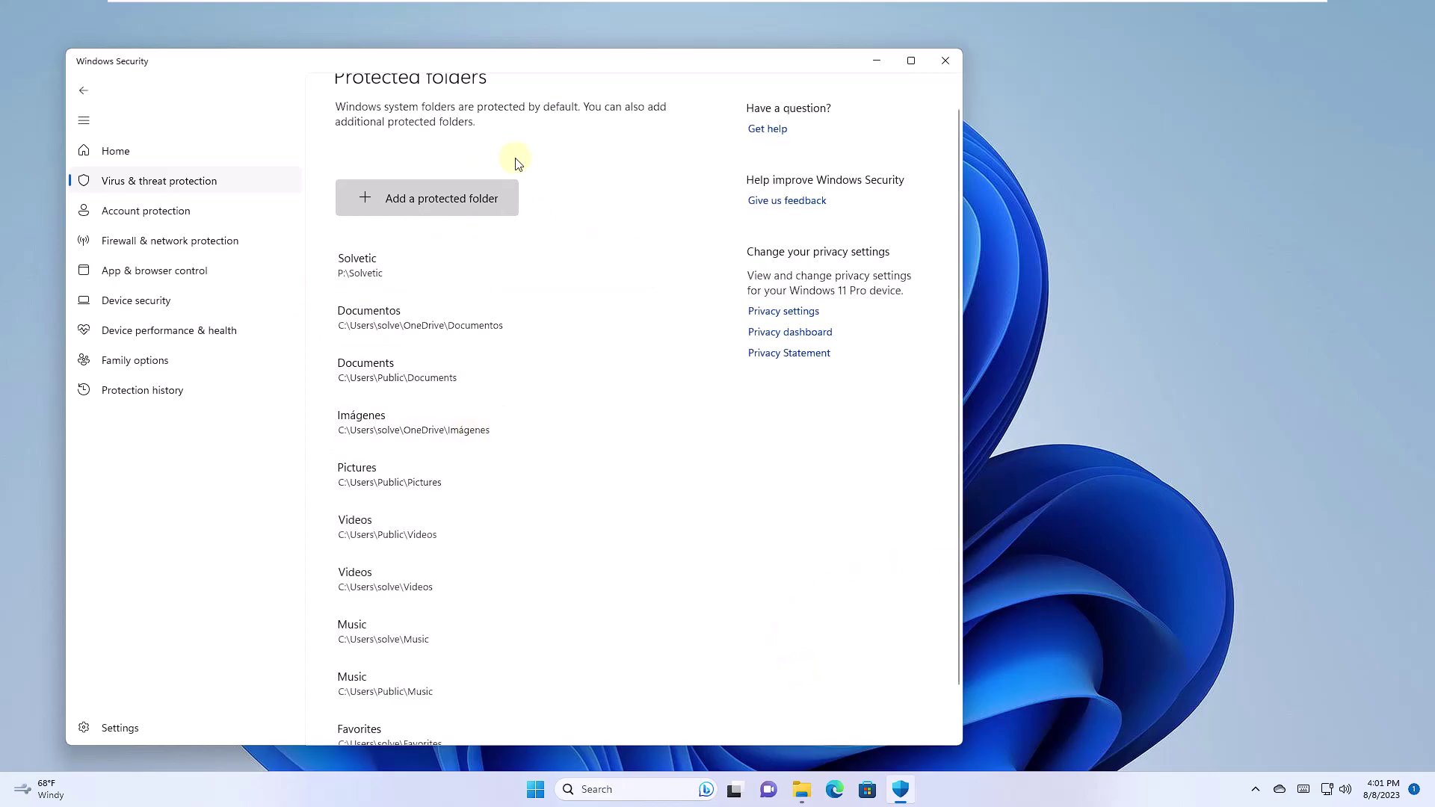
{"action": "left_click", "coordinate": [224, 155]}
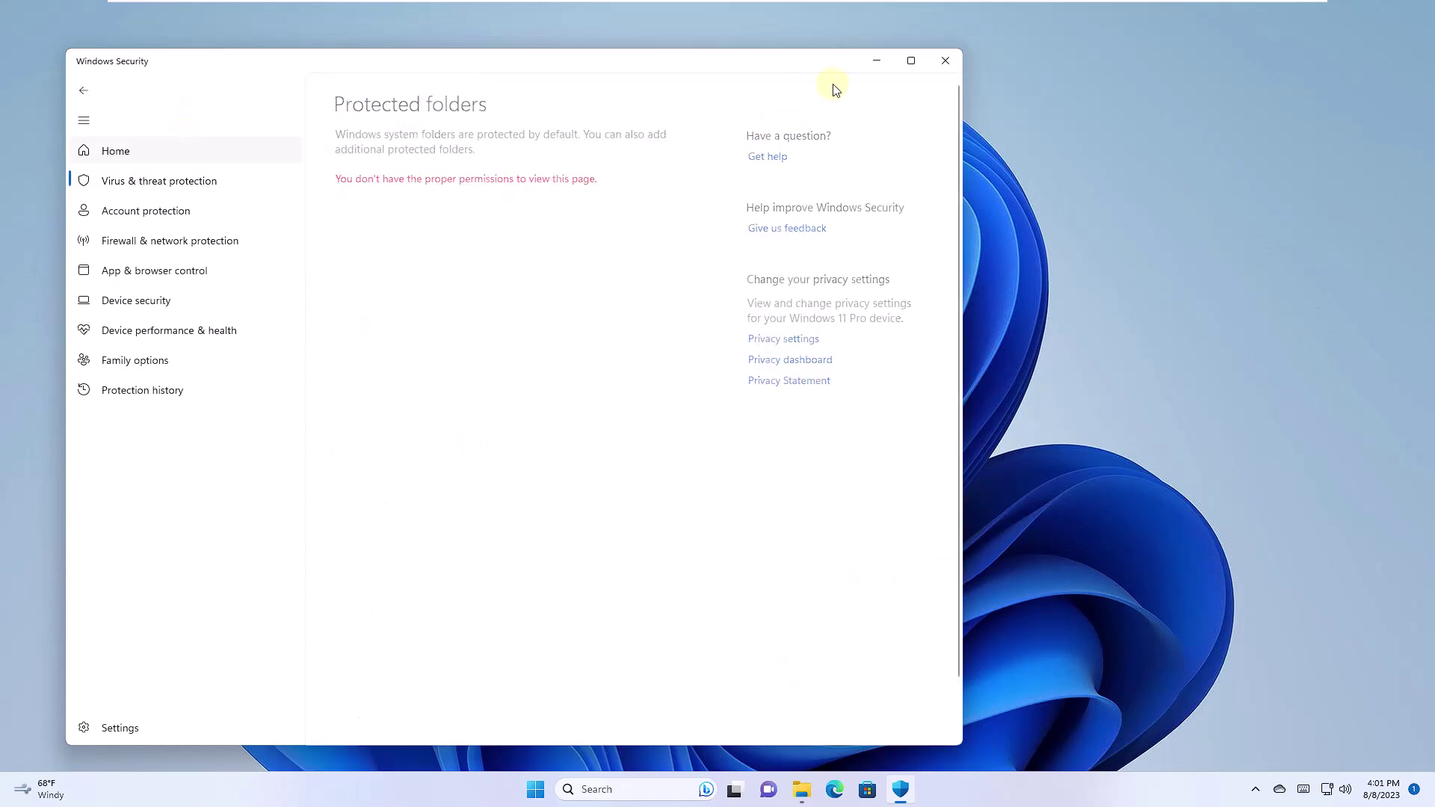
Check Protection updates, confirming security intelligence 1.393.2613.0 is up to date, then minimize the app
{"action": "left_click", "coordinate": [877, 61]}
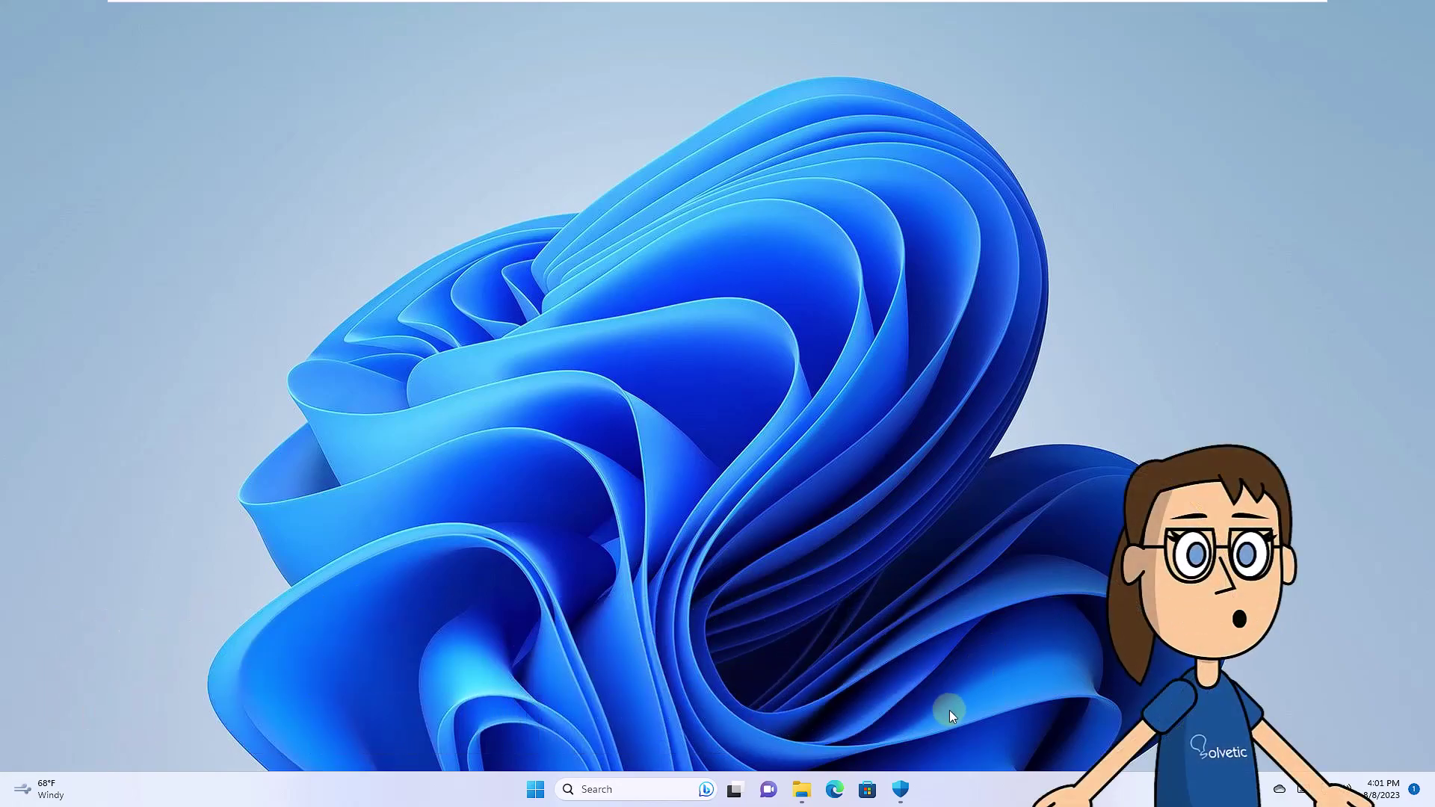
{"action": "left_click", "coordinate": [900, 791]}
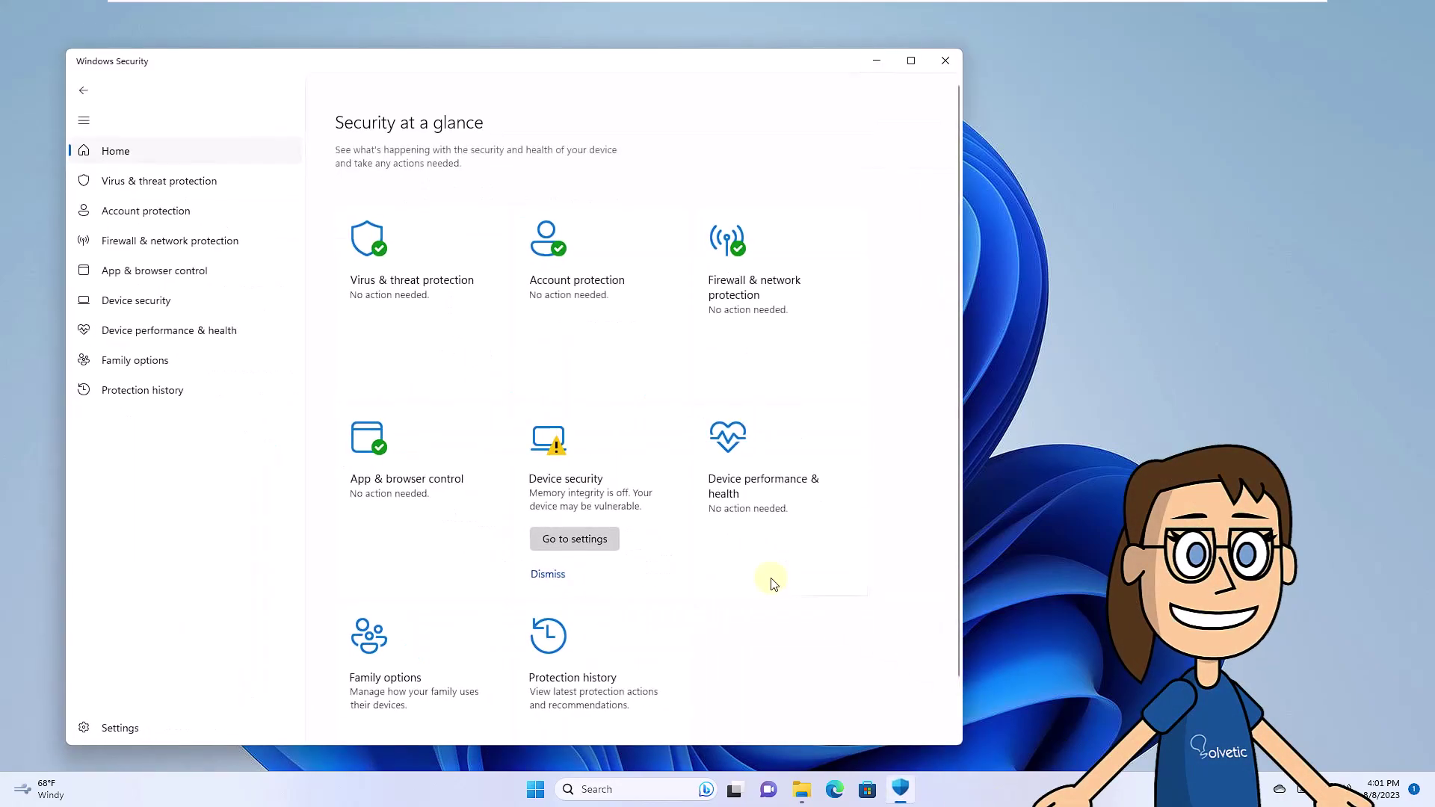
{"action": "left_click", "coordinate": [434, 282]}
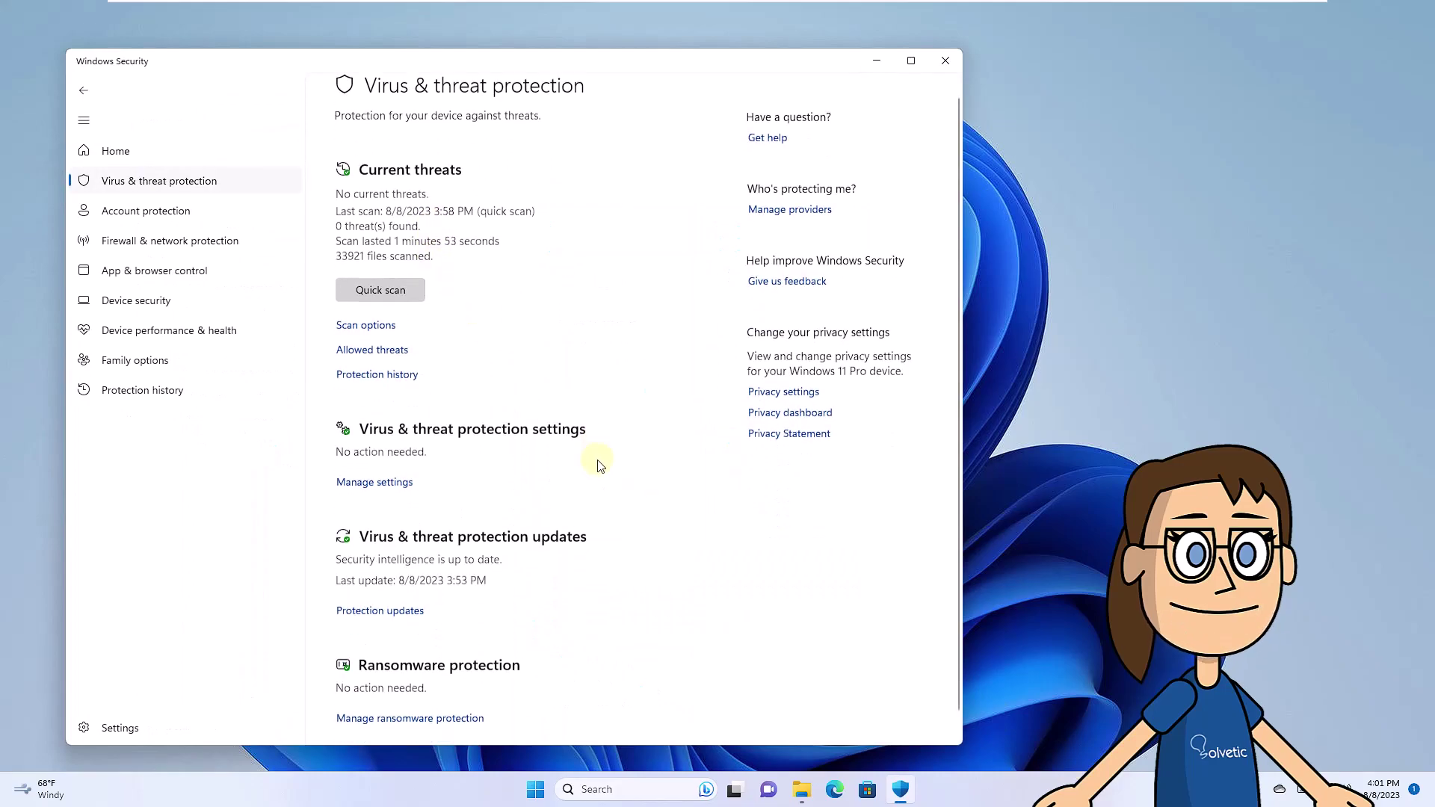
{"action": "scroll", "coordinate": [434, 282], "scroll_direction": "down", "scroll_amount": 1}
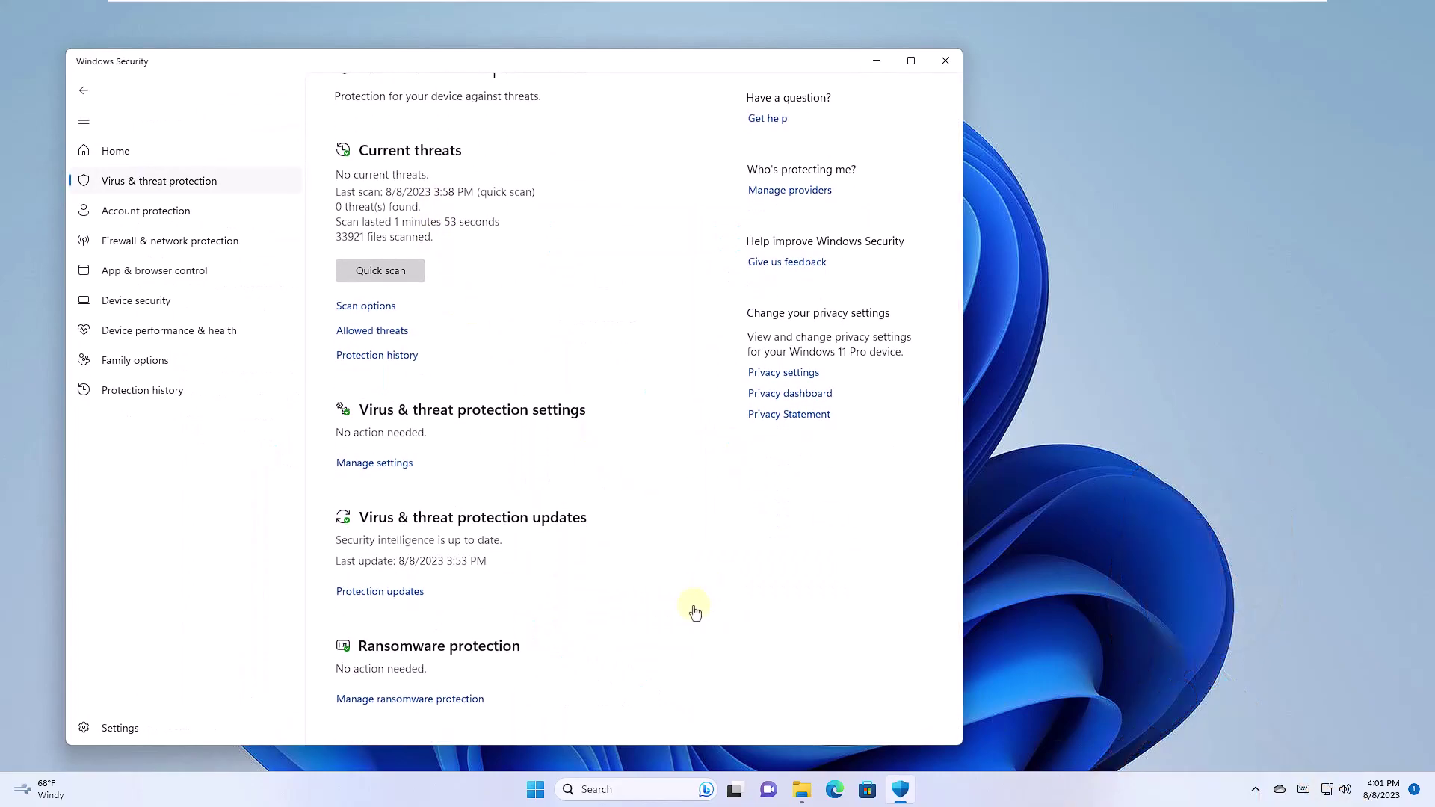
{"action": "left_click", "coordinate": [387, 593]}
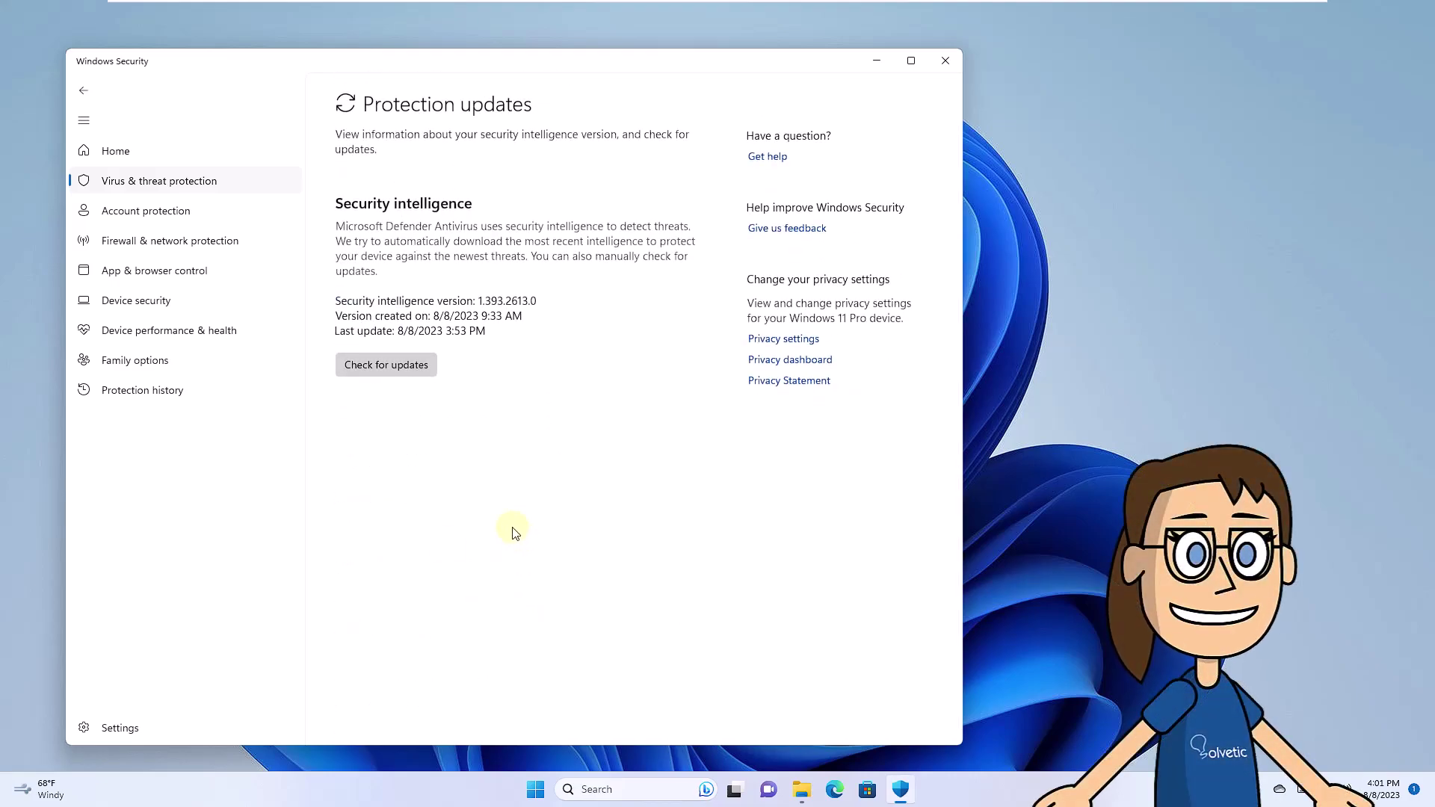
{"action": "left_click", "coordinate": [401, 365]}
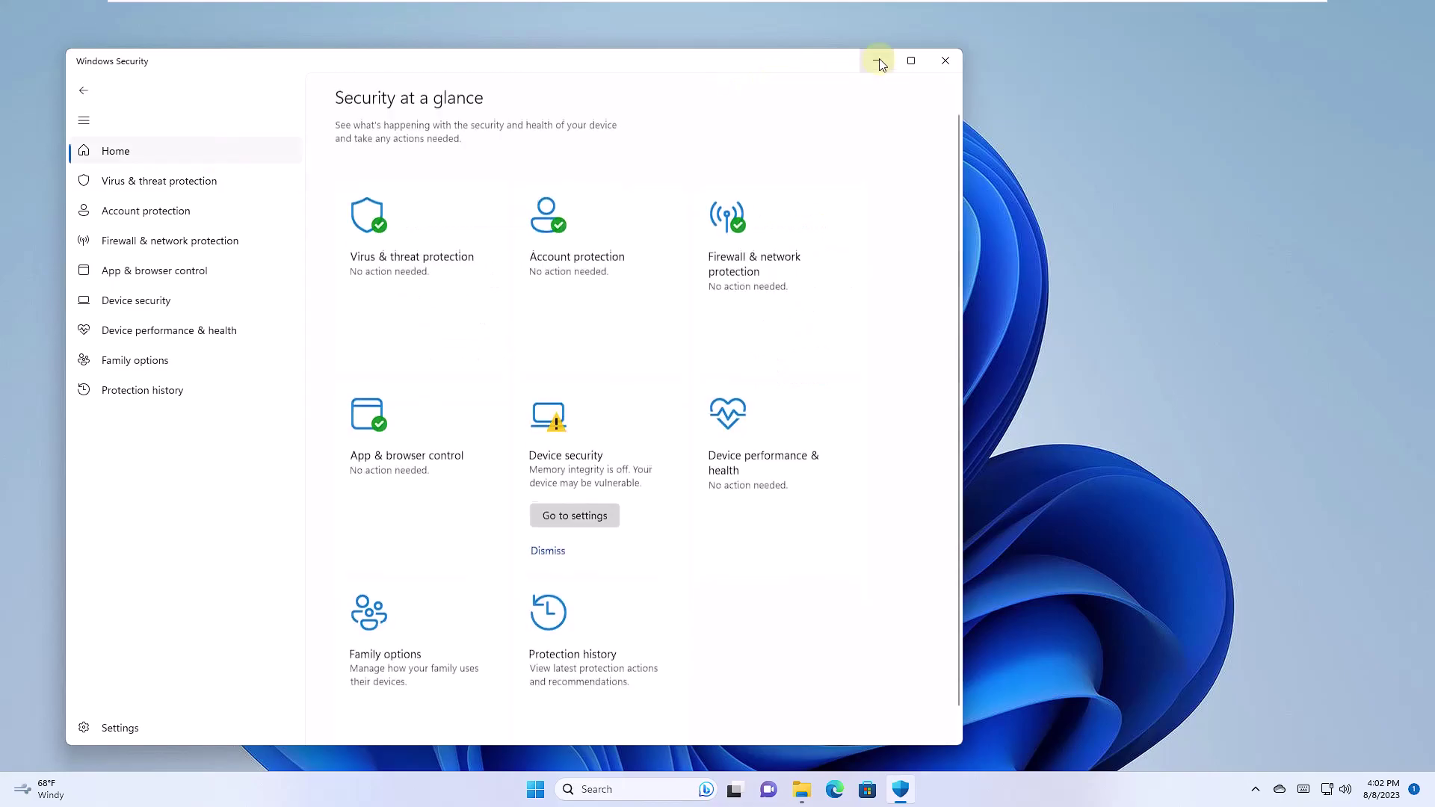
{"action": "left_click", "coordinate": [876, 60]}
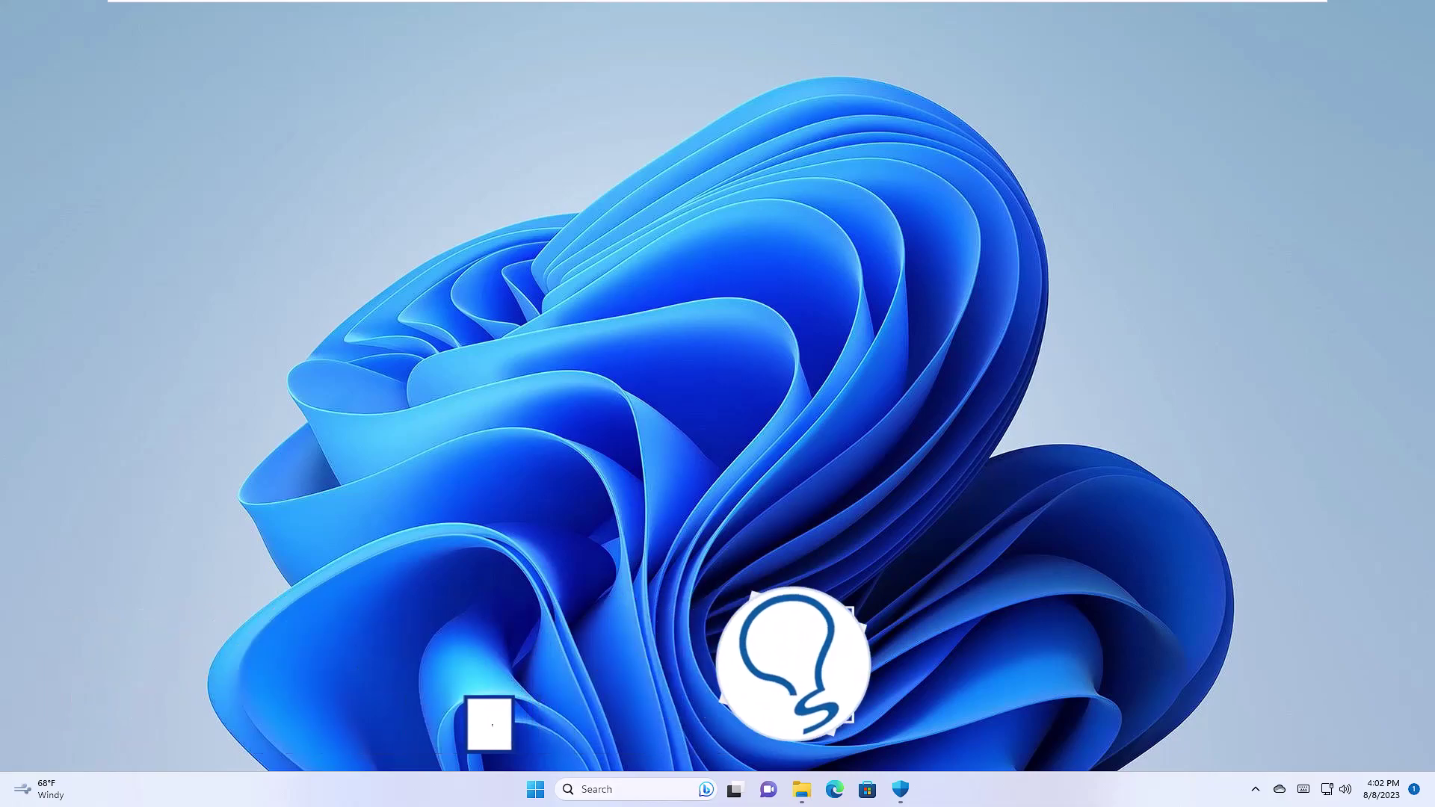
Launch Command Prompt as administrator from a 'cmd' search and move its window up
{"action": "left_click", "coordinate": [647, 791]}
{"action": "type", "text": "cmd"}
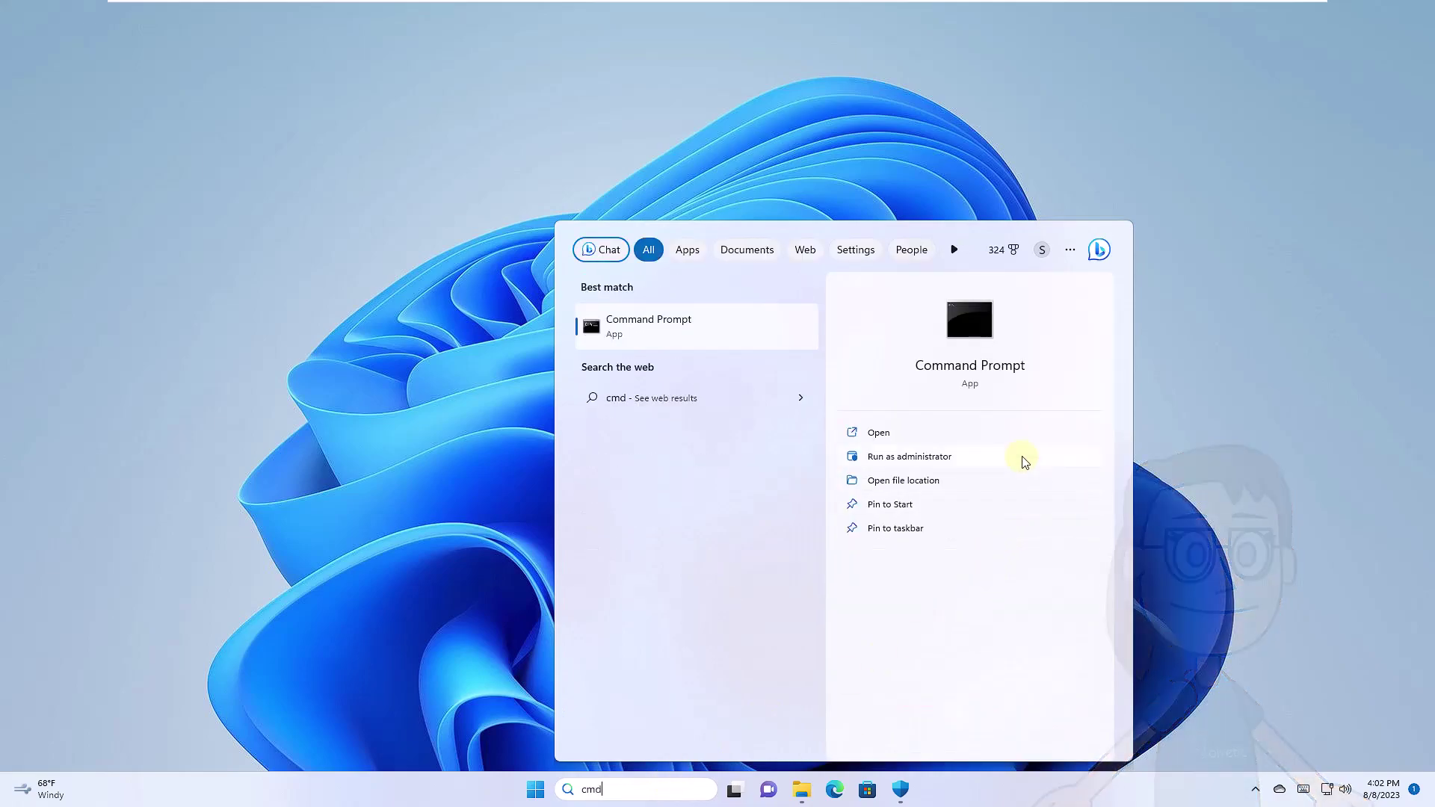
{"action": "left_click", "coordinate": [1022, 462]}
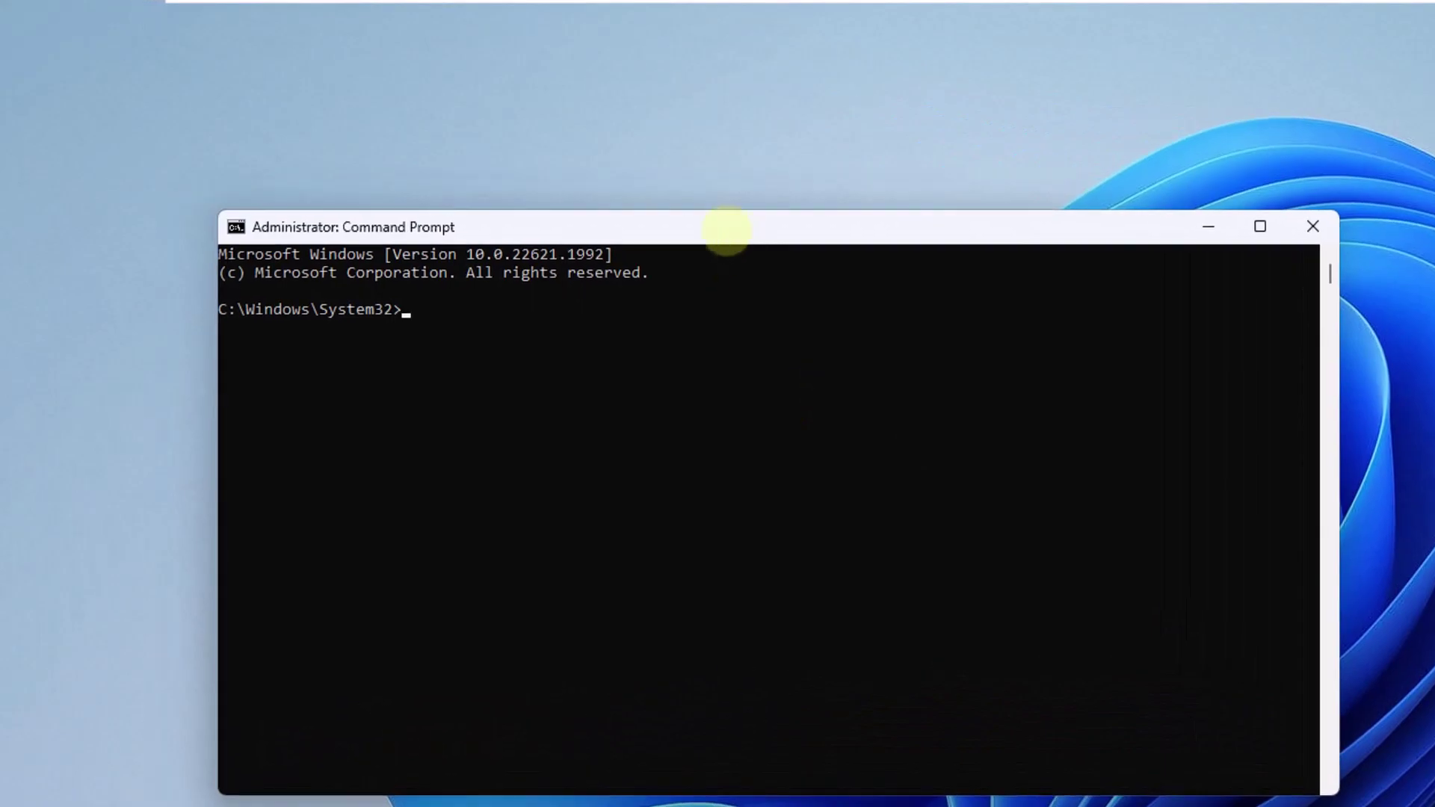
{"action": "left_click_drag", "start_coordinate": [725, 231], "coordinate": [609, 142]}
Run cd P:\Solvetic, switch to drive P:, and exit the console
{"action": "type", "text": "cd P:\\Solvetic"}
{"action": "key", "text": "Return"}
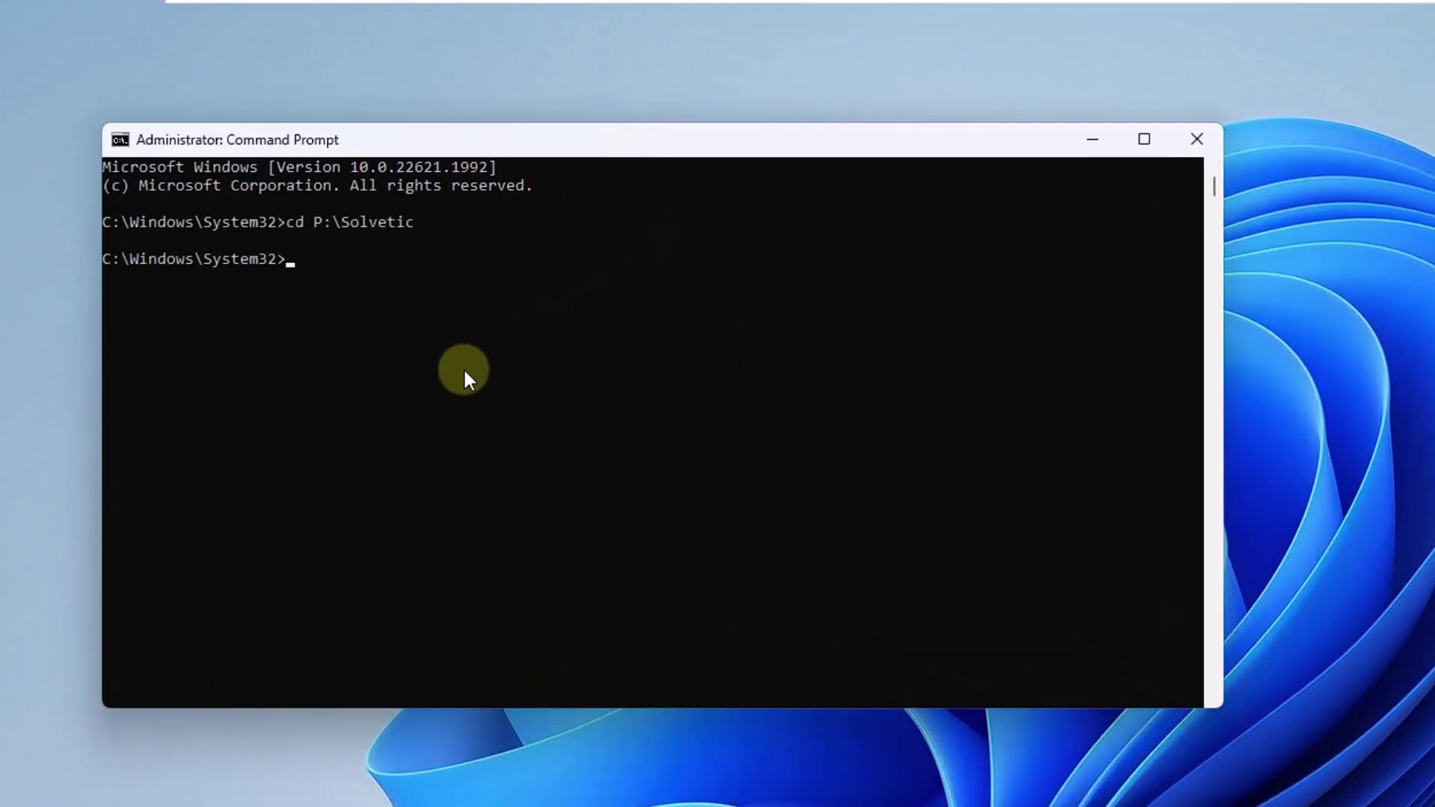
{"action": "type", "text": "p:"}
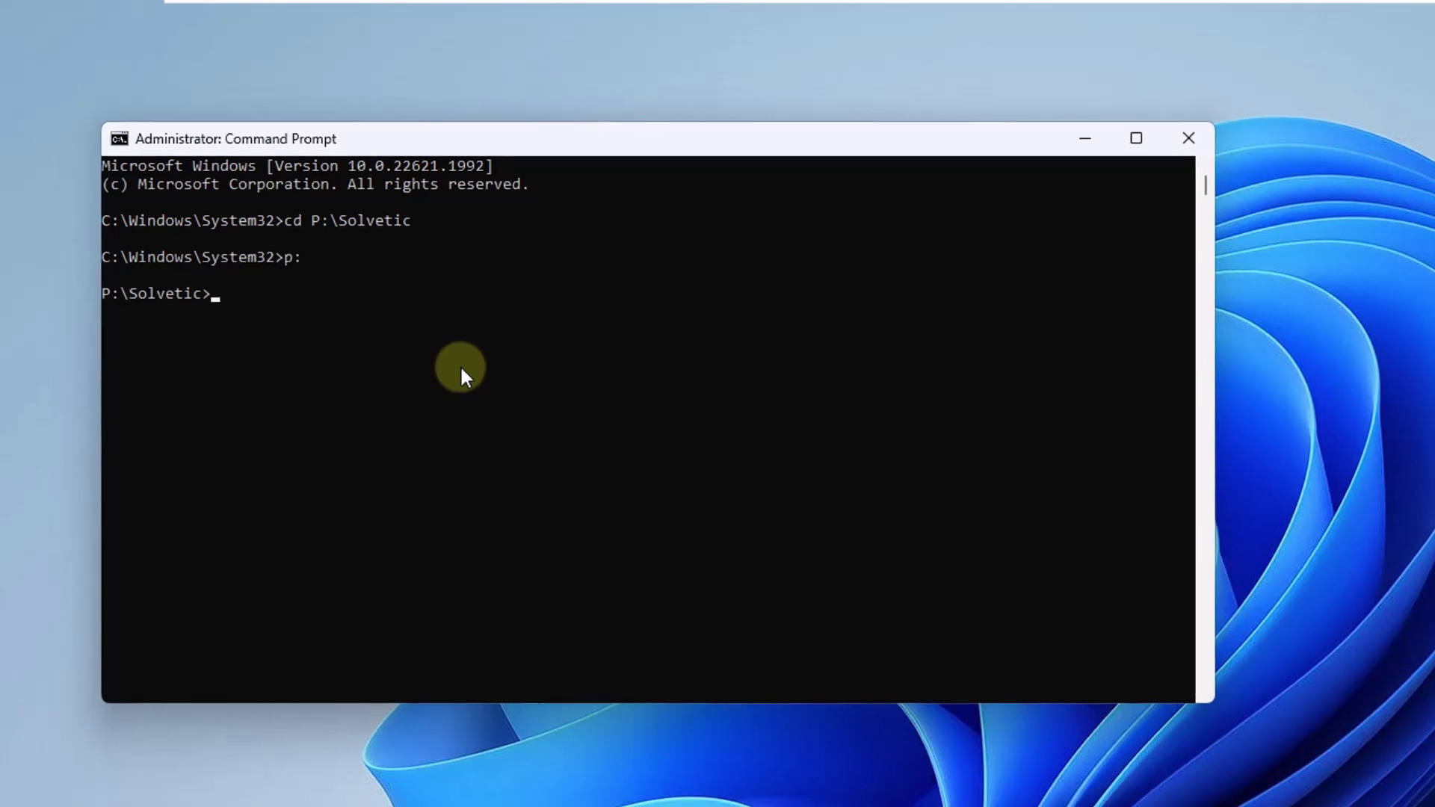
{"action": "type", "text": "exit"}
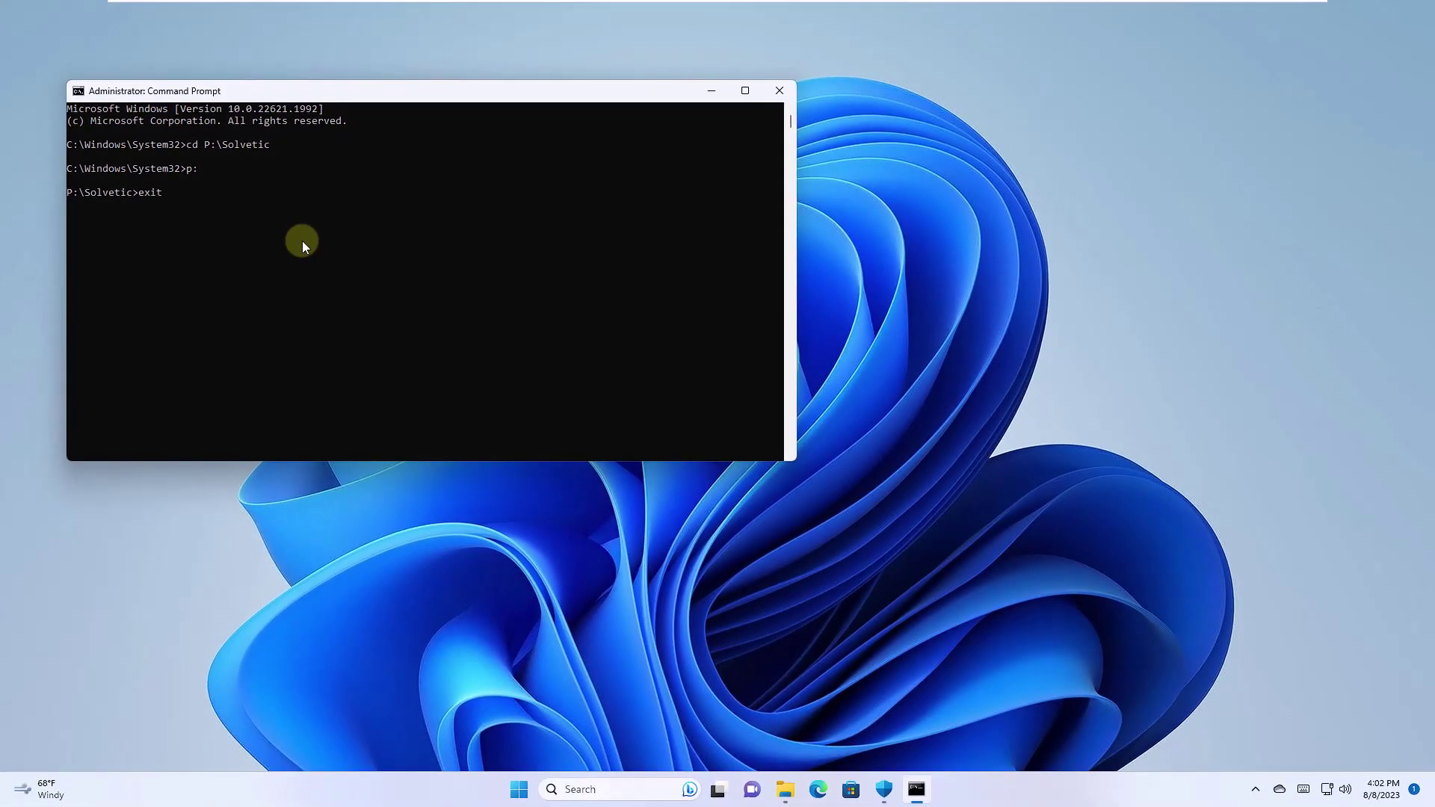
{"action": "key", "text": "Return"}
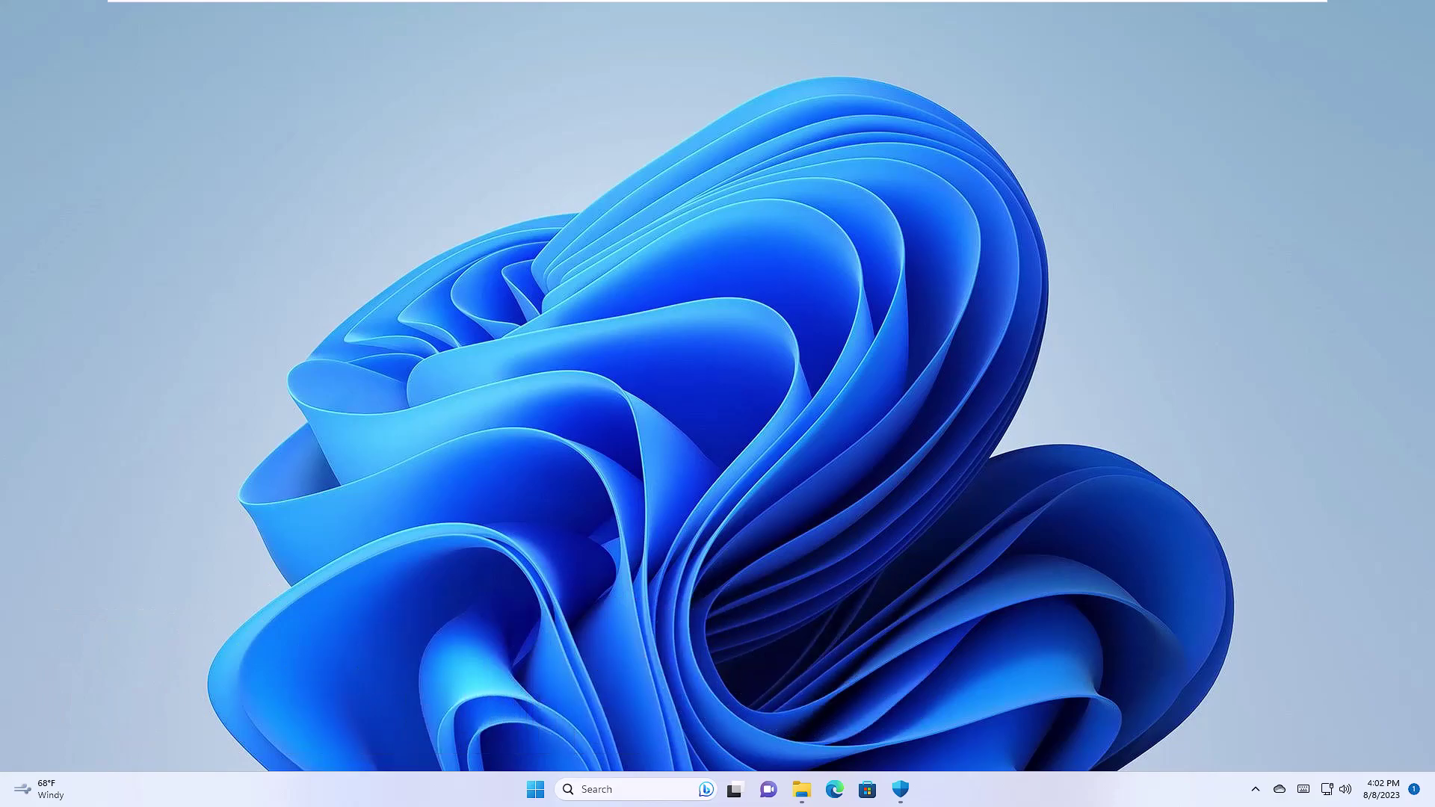
{"action": "left_click", "coordinate": [544, 785]}
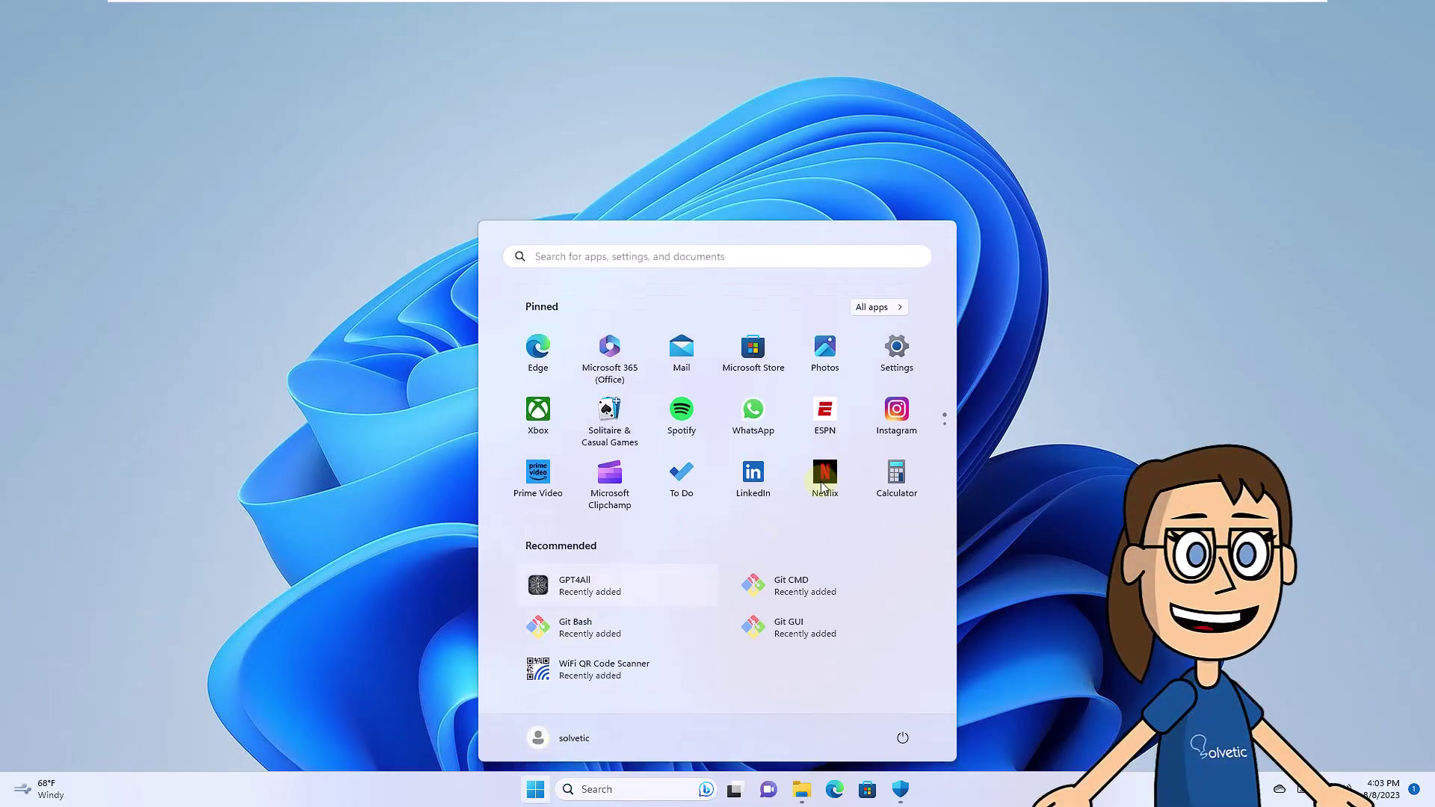
{"action": "left_click", "coordinate": [904, 366]}
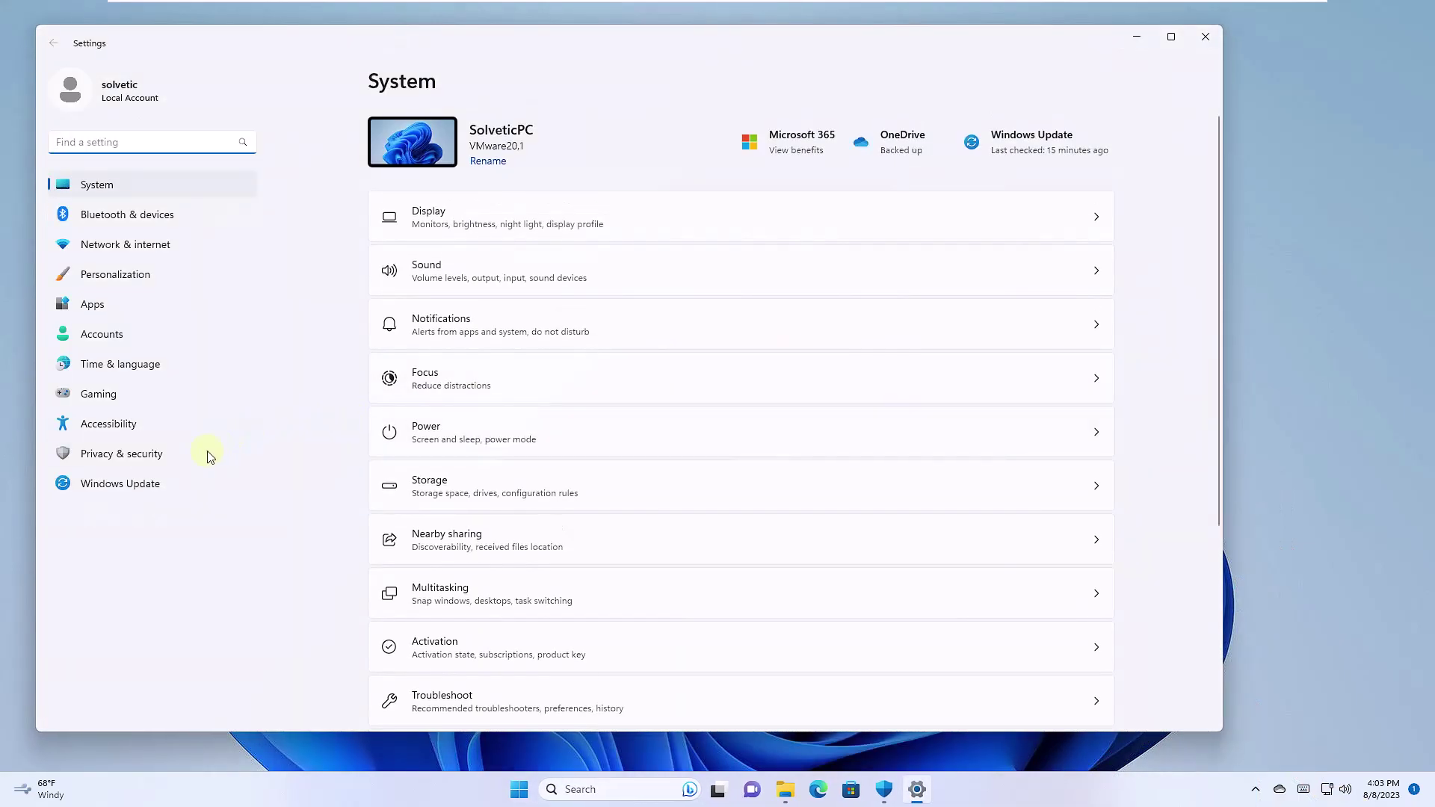
{"action": "left_click", "coordinate": [160, 481]}
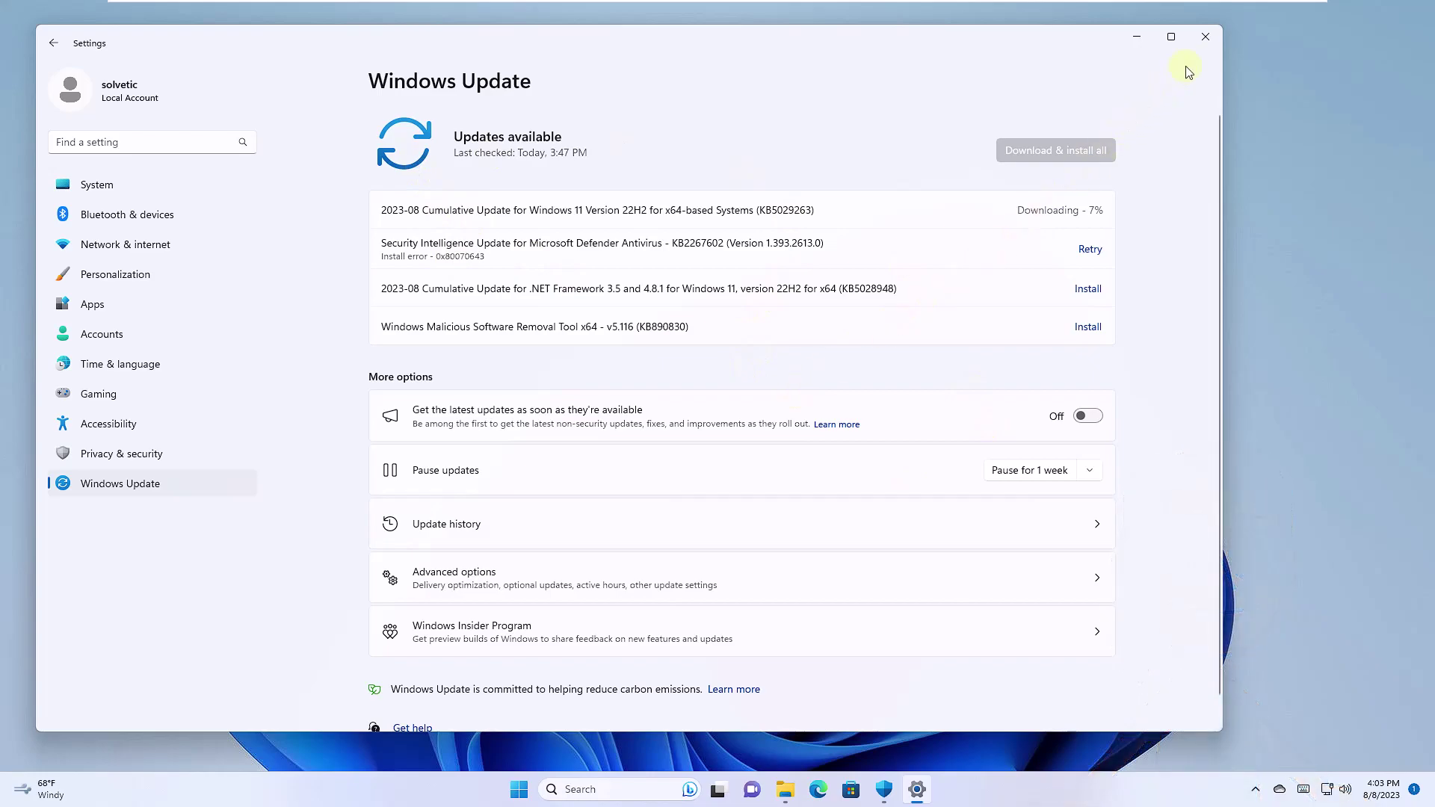
{"action": "left_click", "coordinate": [1206, 37]}
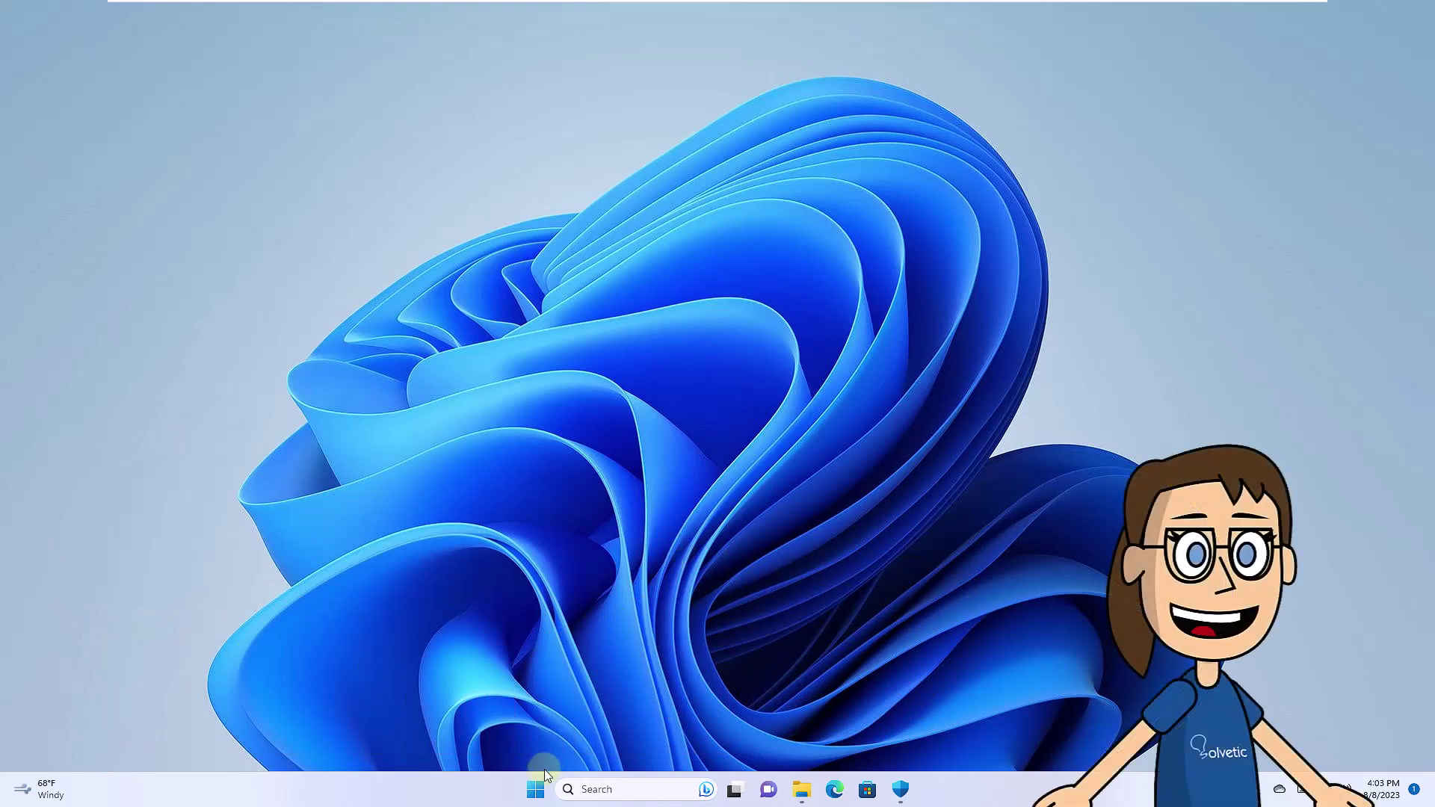
From Settings > System > Recovery, restart the PC now into Advanced startup
{"action": "left_click", "coordinate": [536, 788]}
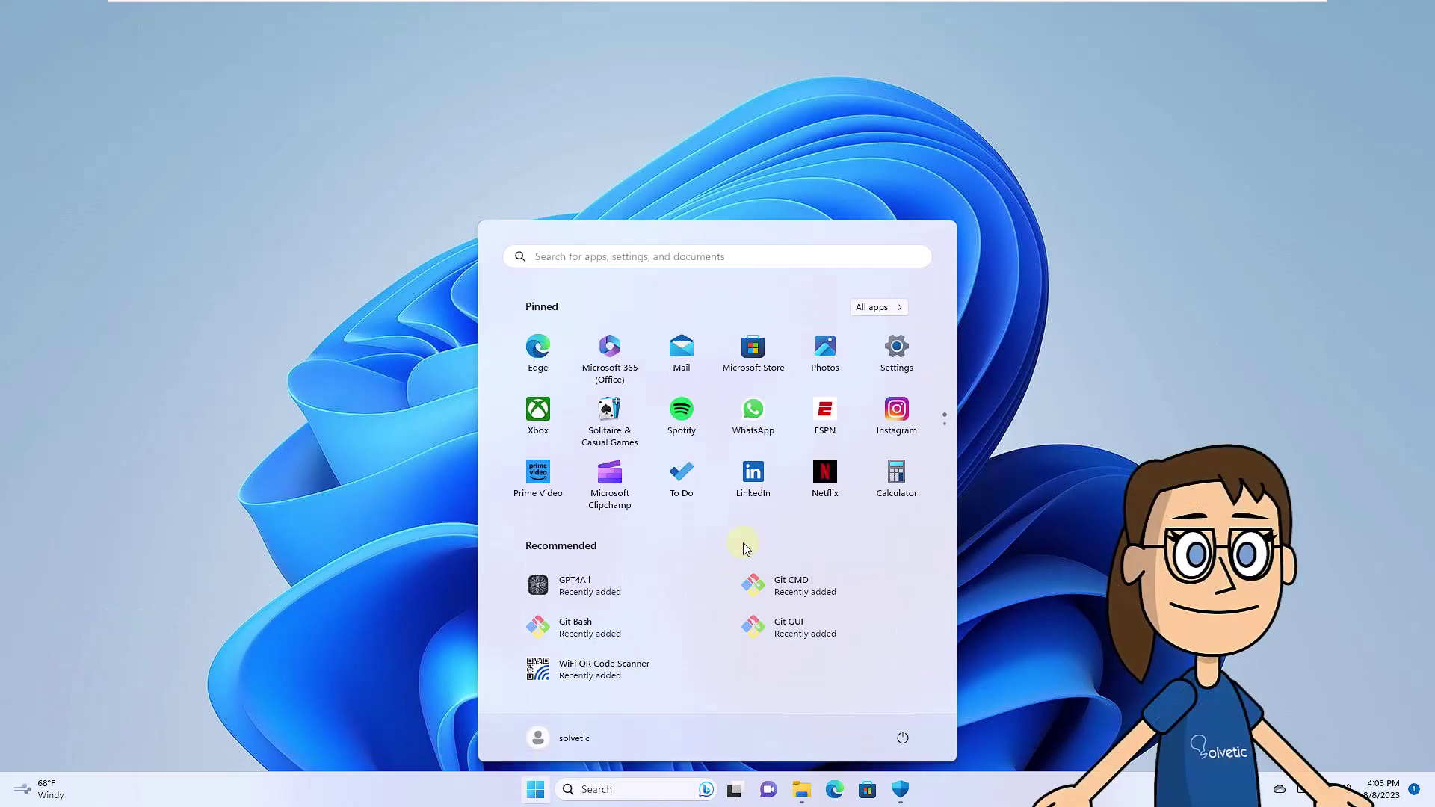
{"action": "left_click", "coordinate": [893, 370]}
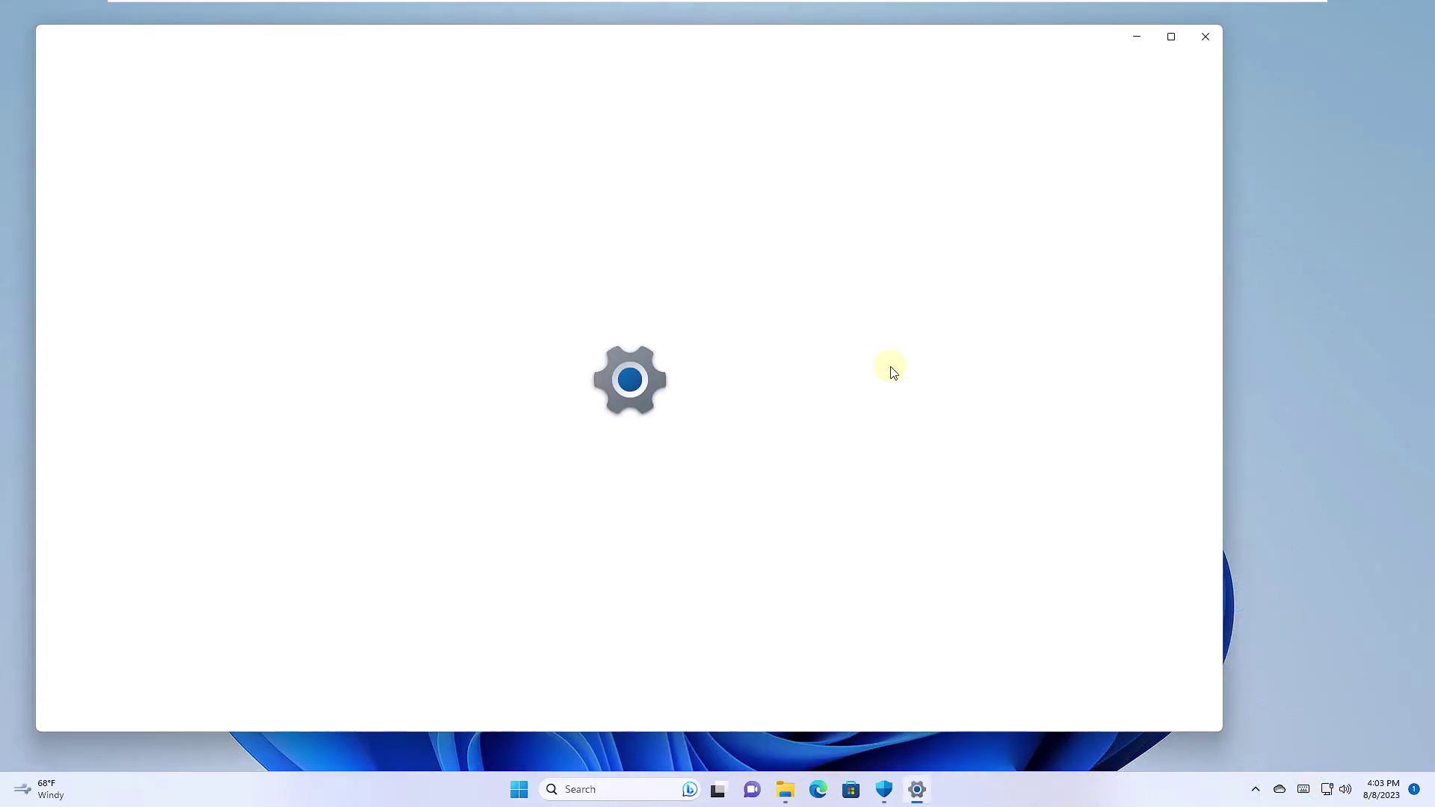
{"action": "scroll", "coordinate": [637, 486], "scroll_direction": "down", "scroll_amount": 3}
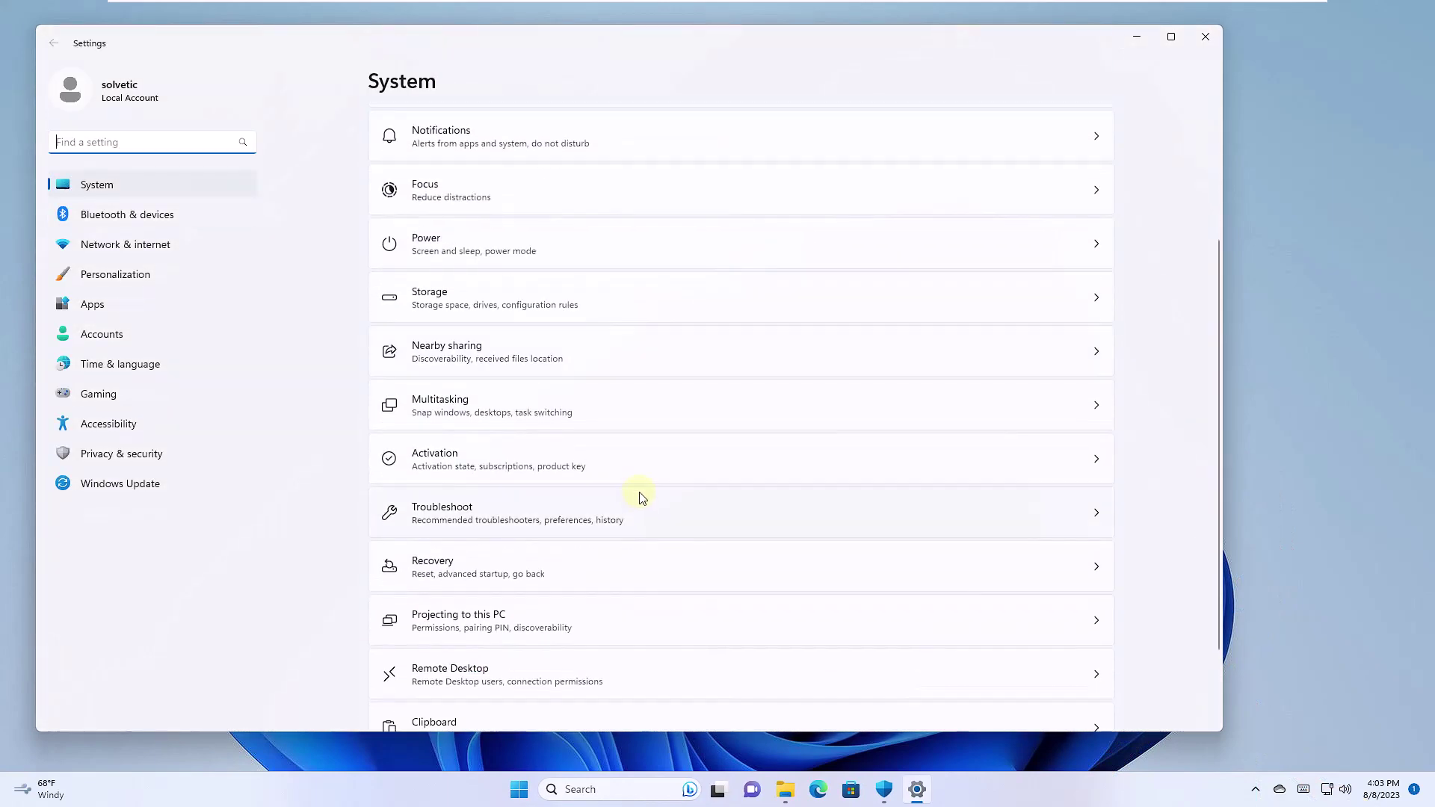
{"action": "left_click", "coordinate": [648, 563]}
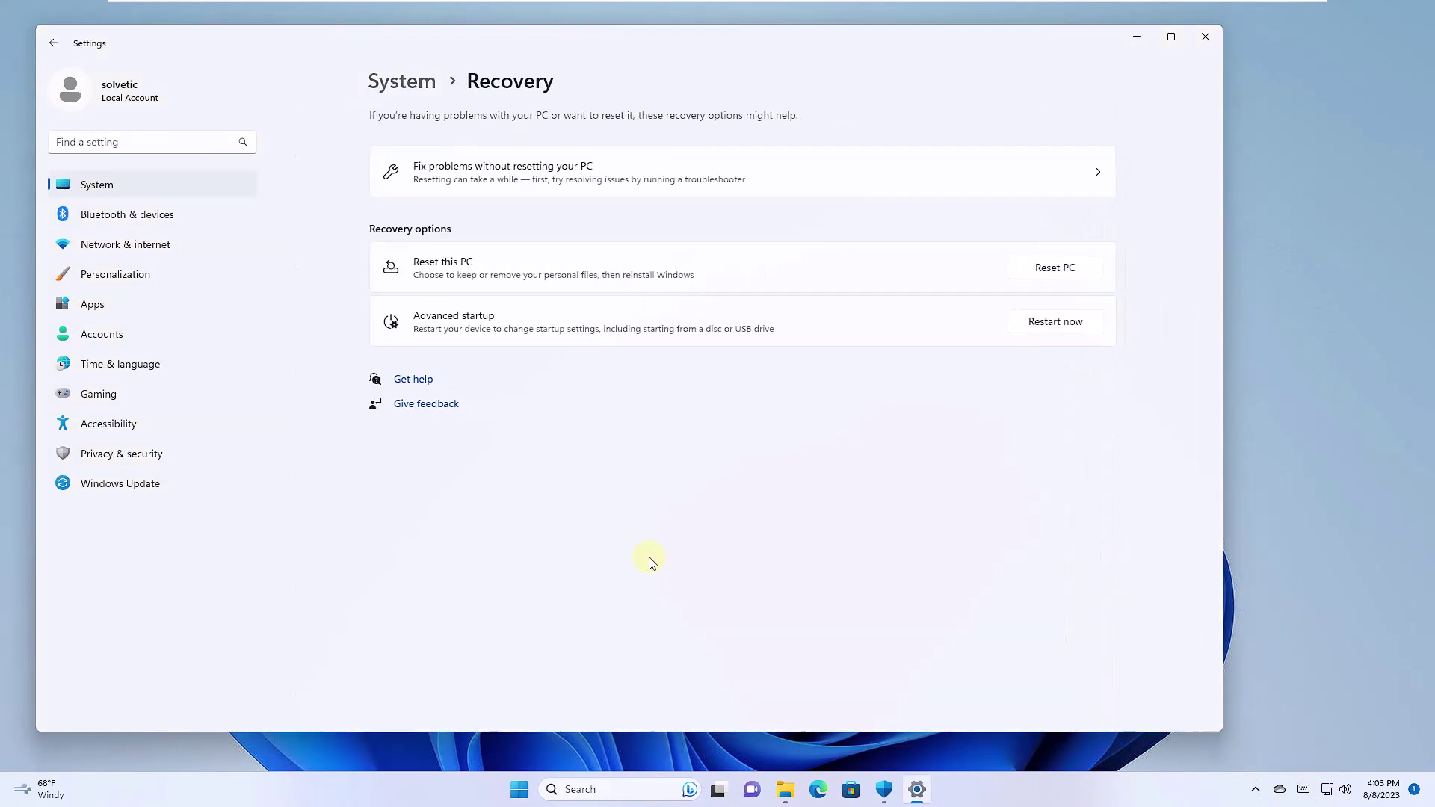
{"action": "left_click", "coordinate": [1056, 323]}
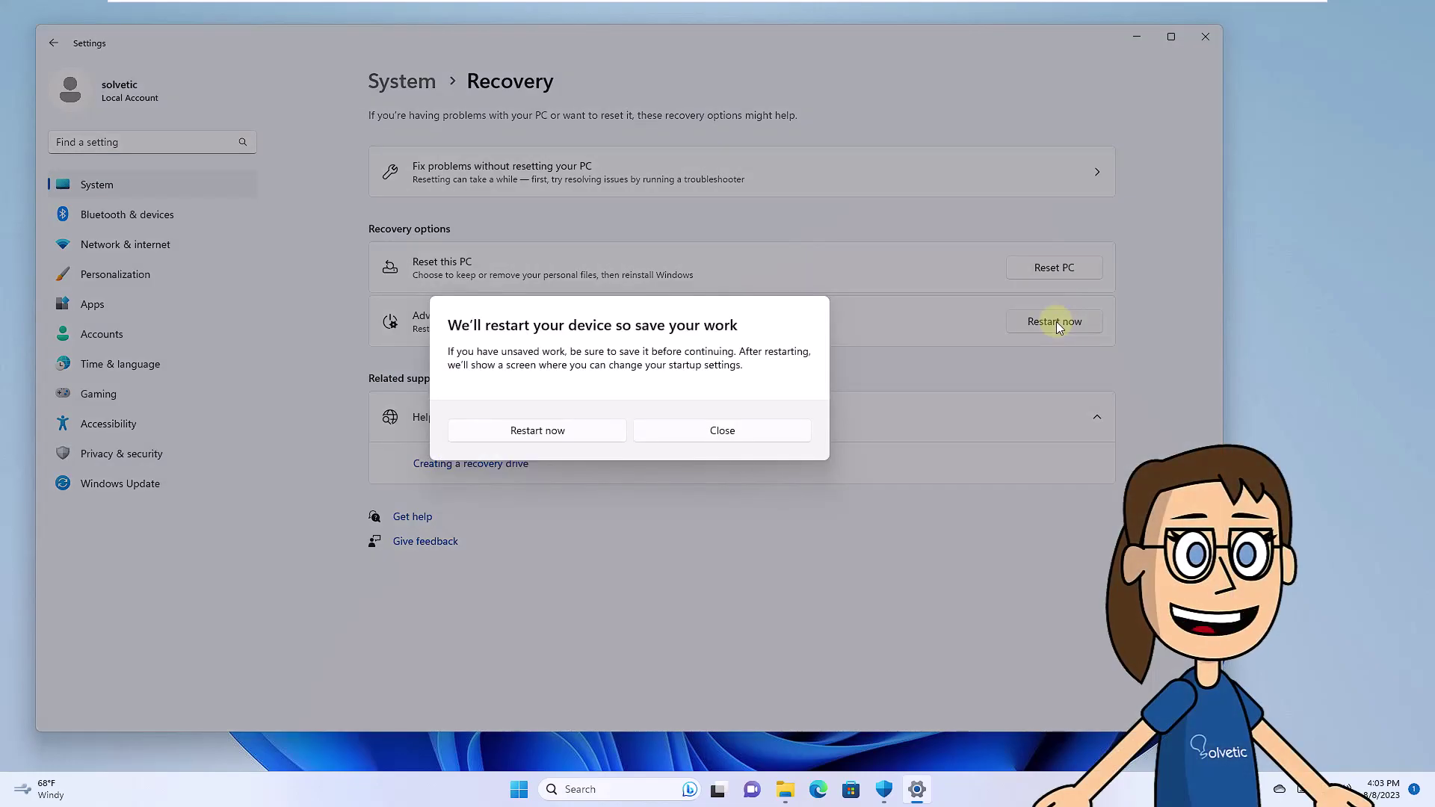
{"action": "left_click", "coordinate": [569, 434]}
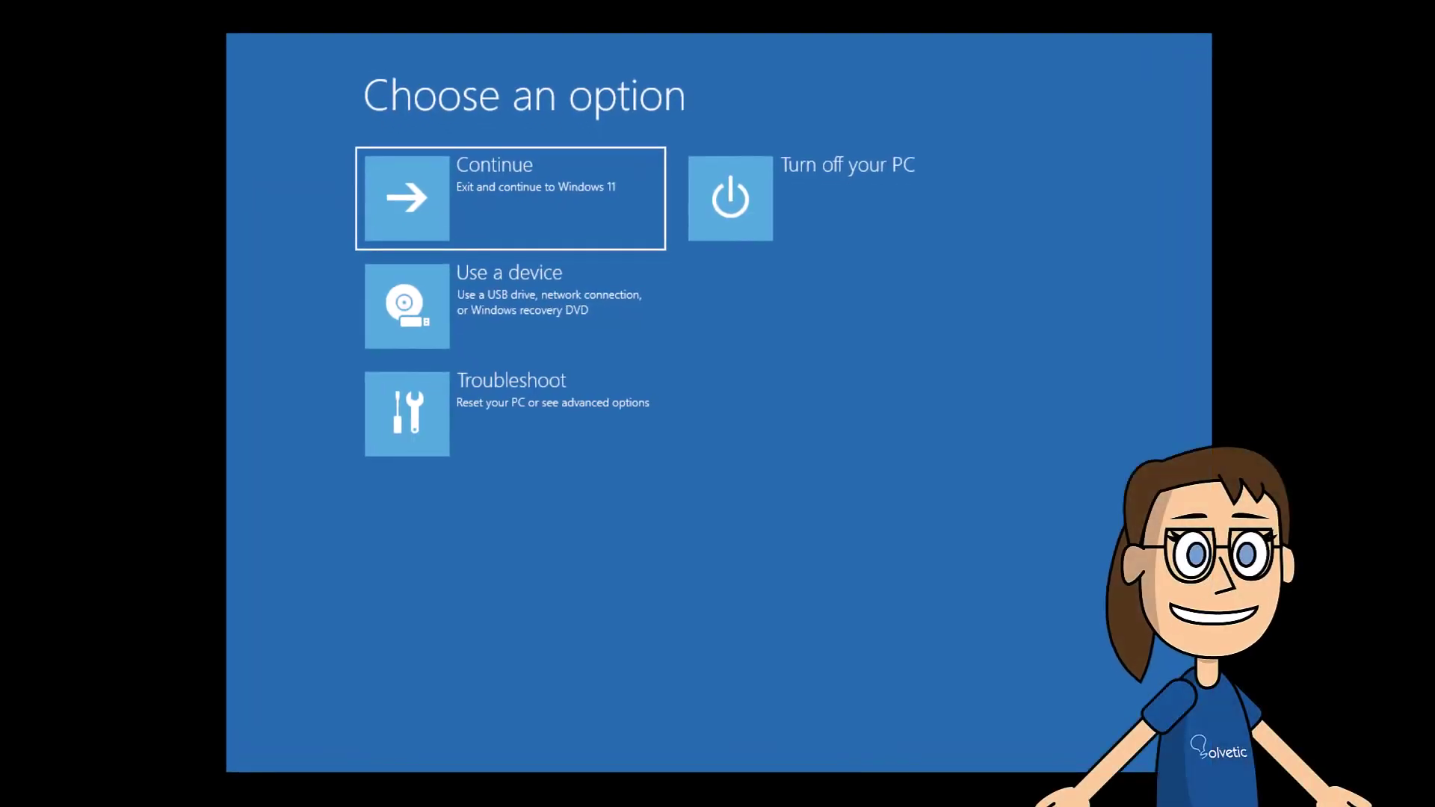
Go to Troubleshoot > Advanced options > Uninstall Updates and cancel removing the latest quality update
{"action": "left_click", "coordinate": [621, 427]}
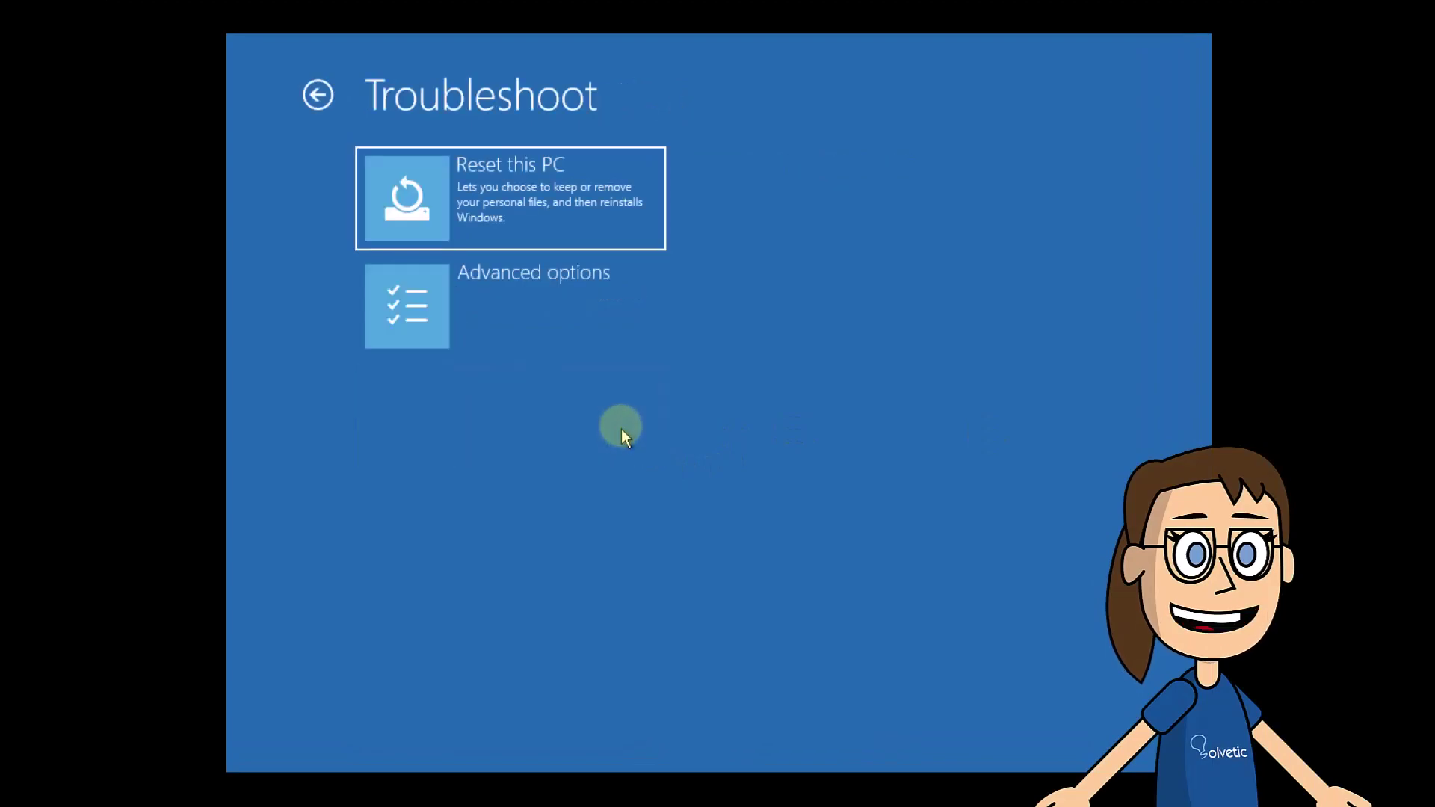
{"action": "left_click", "coordinate": [577, 296]}
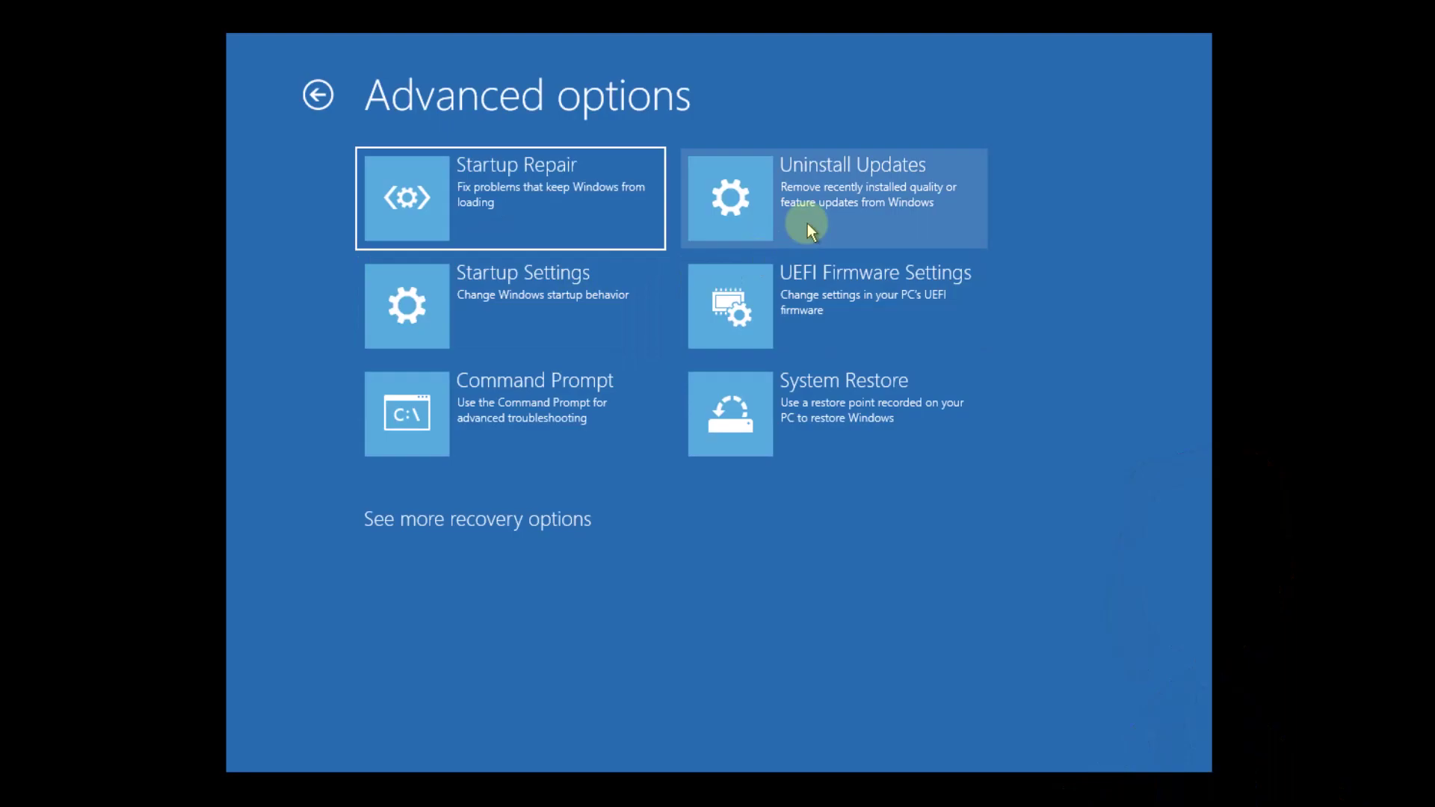
{"action": "left_click", "coordinate": [807, 223]}
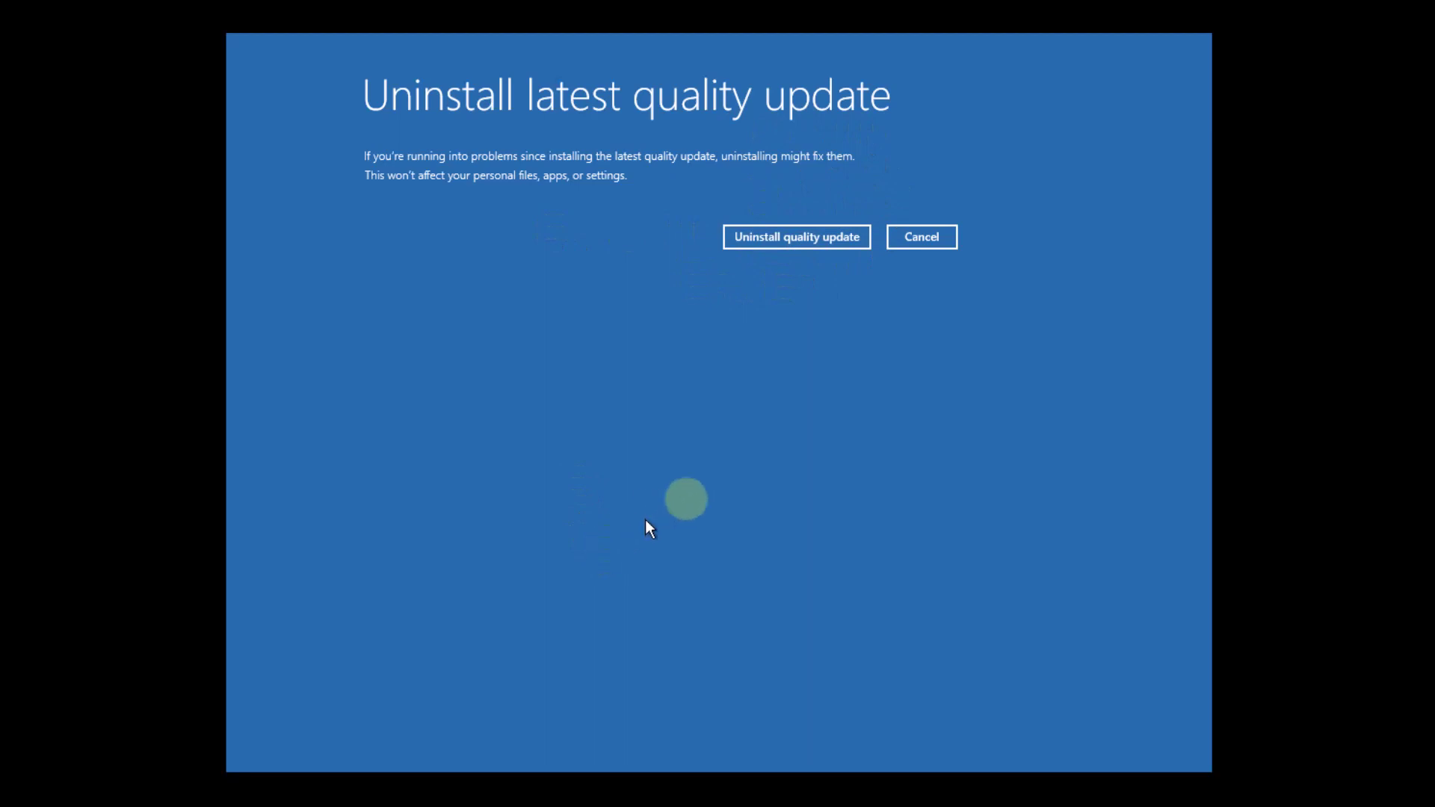
{"action": "left_click", "coordinate": [941, 245]}
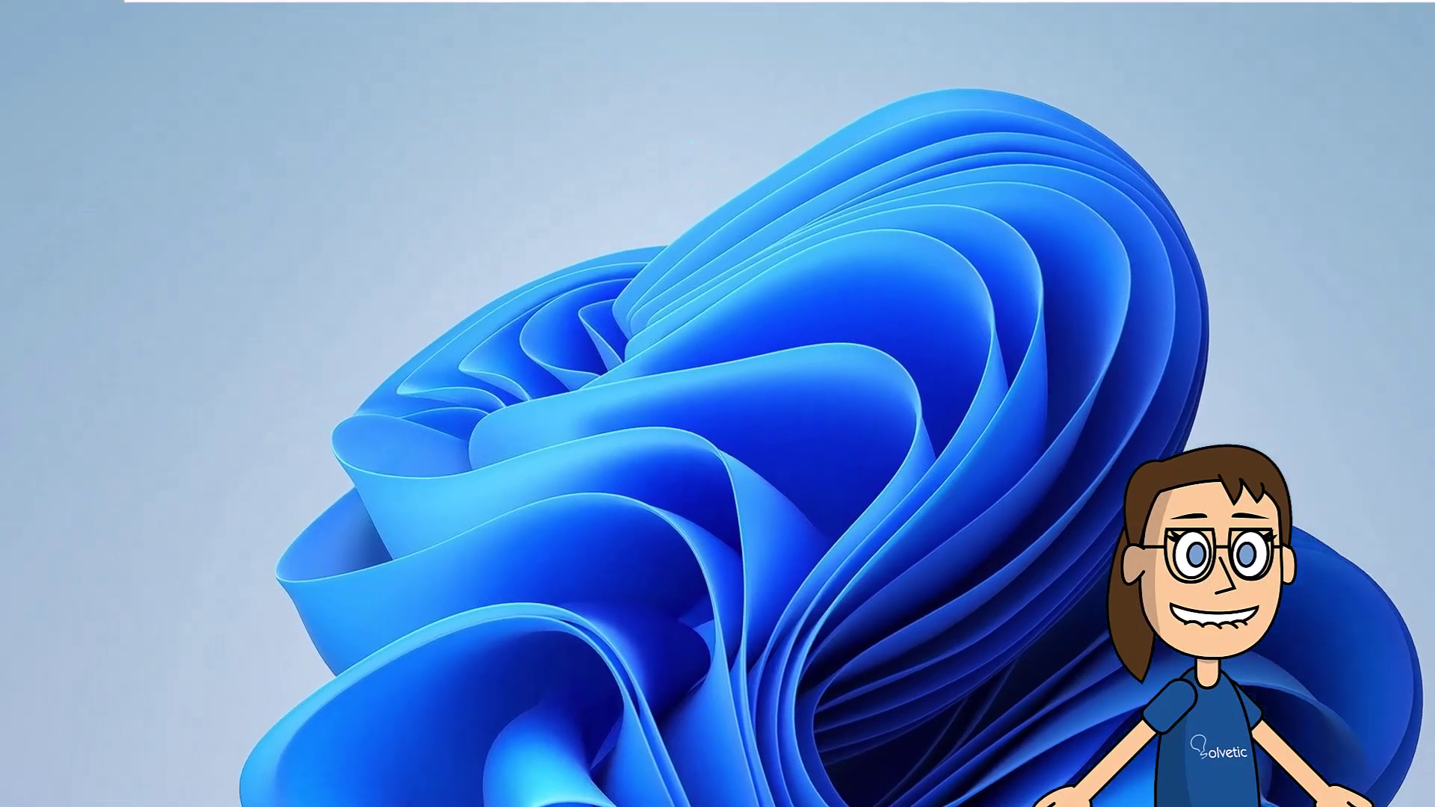
{"action": "key", "text": "super+e"}
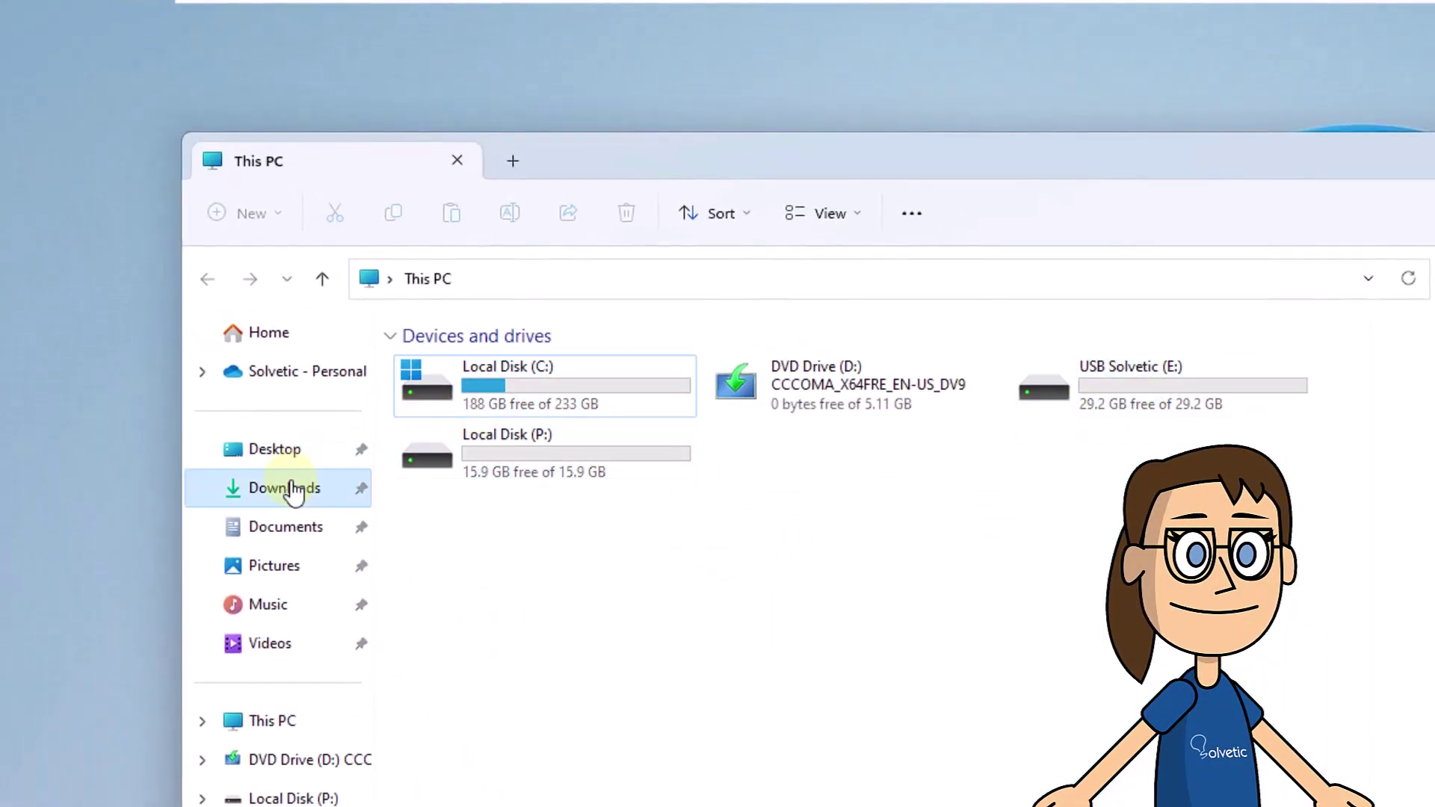
{"action": "left_click", "coordinate": [292, 490]}
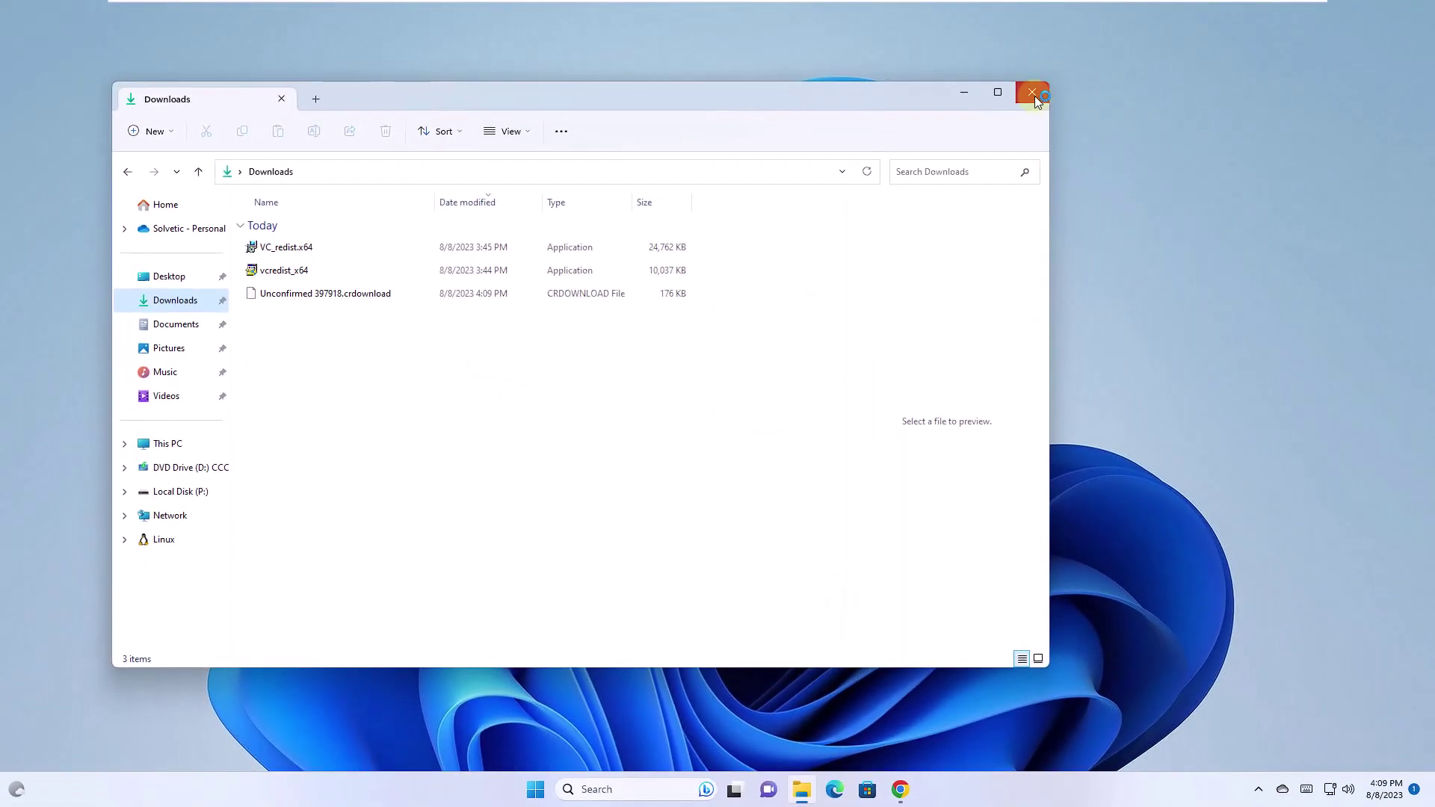
{"action": "left_click", "coordinate": [1033, 94]}
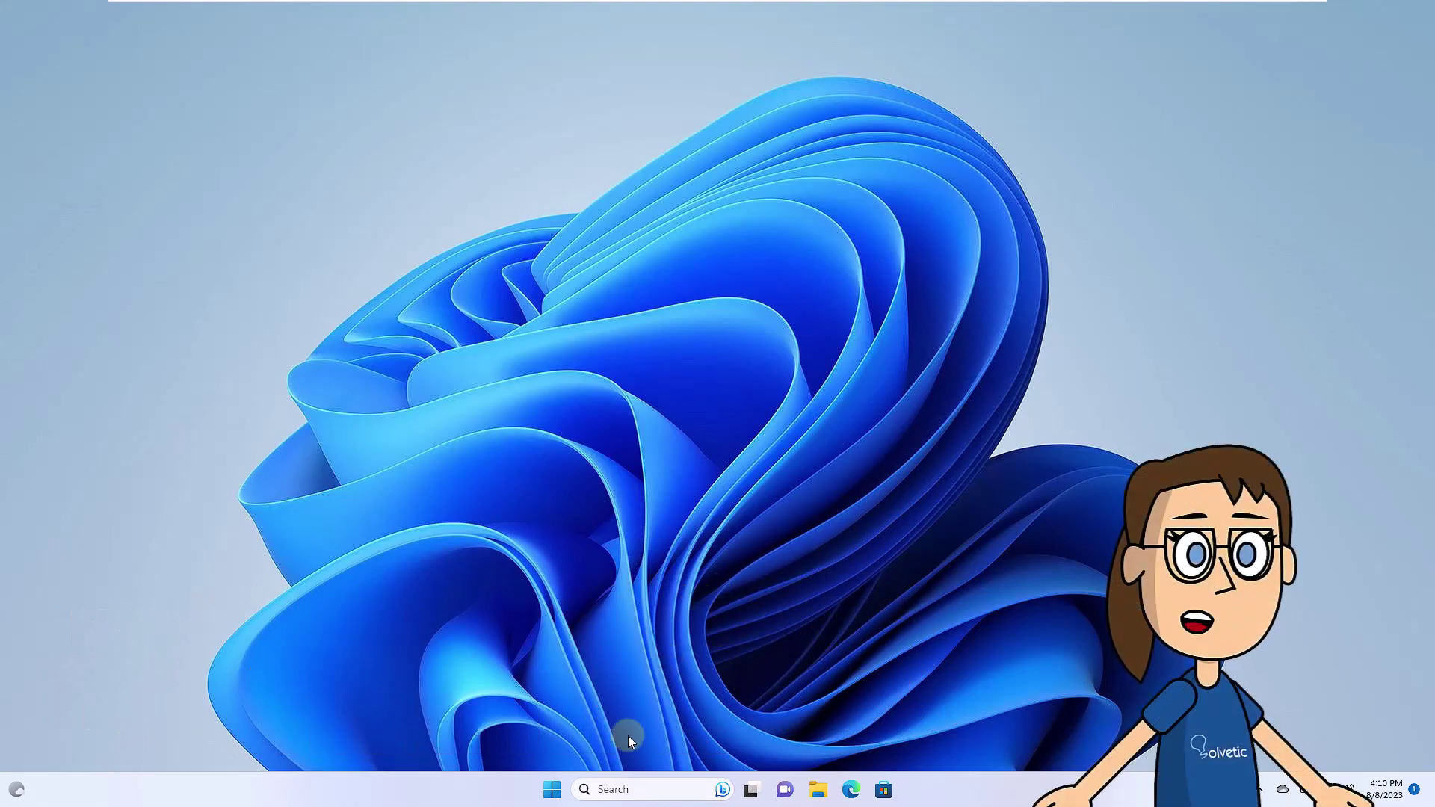
Launch regedit from search and browse to HKEY_LOCAL_MACHINE\SOFTWARE\Microsoft\Command Processor to list its values
{"action": "left_click", "coordinate": [613, 789]}
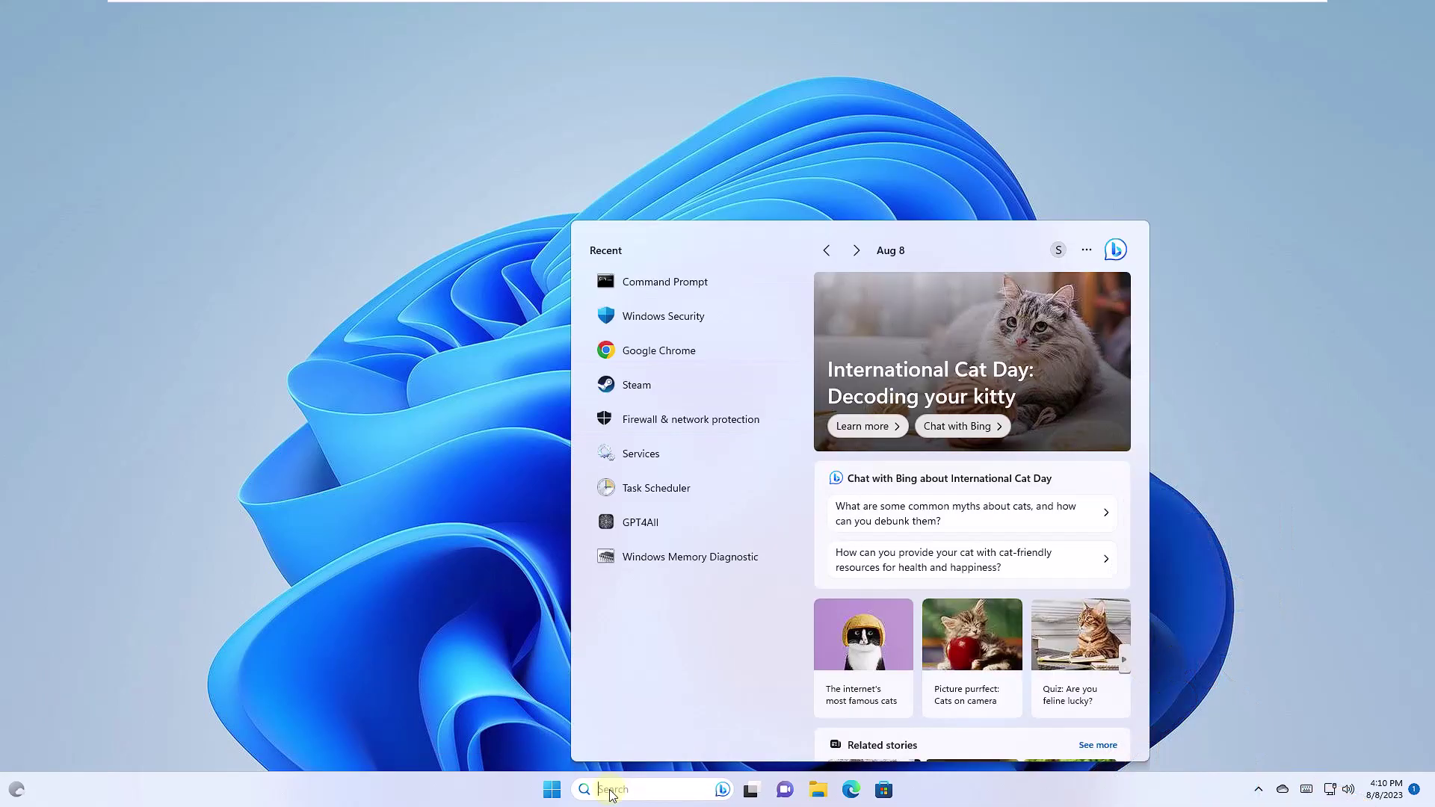
{"action": "type", "text": "regedit"}
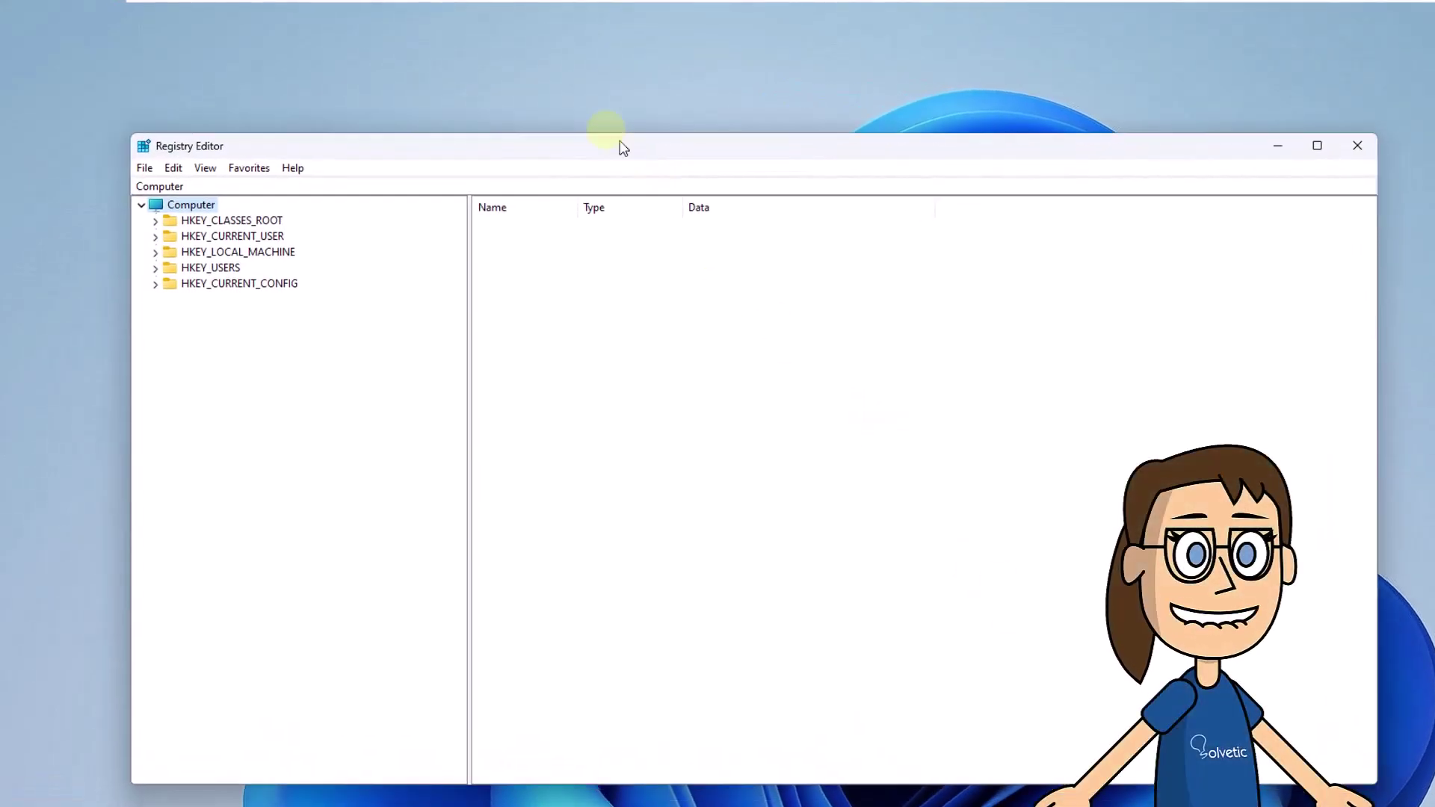
{"action": "left_click", "coordinate": [156, 254]}
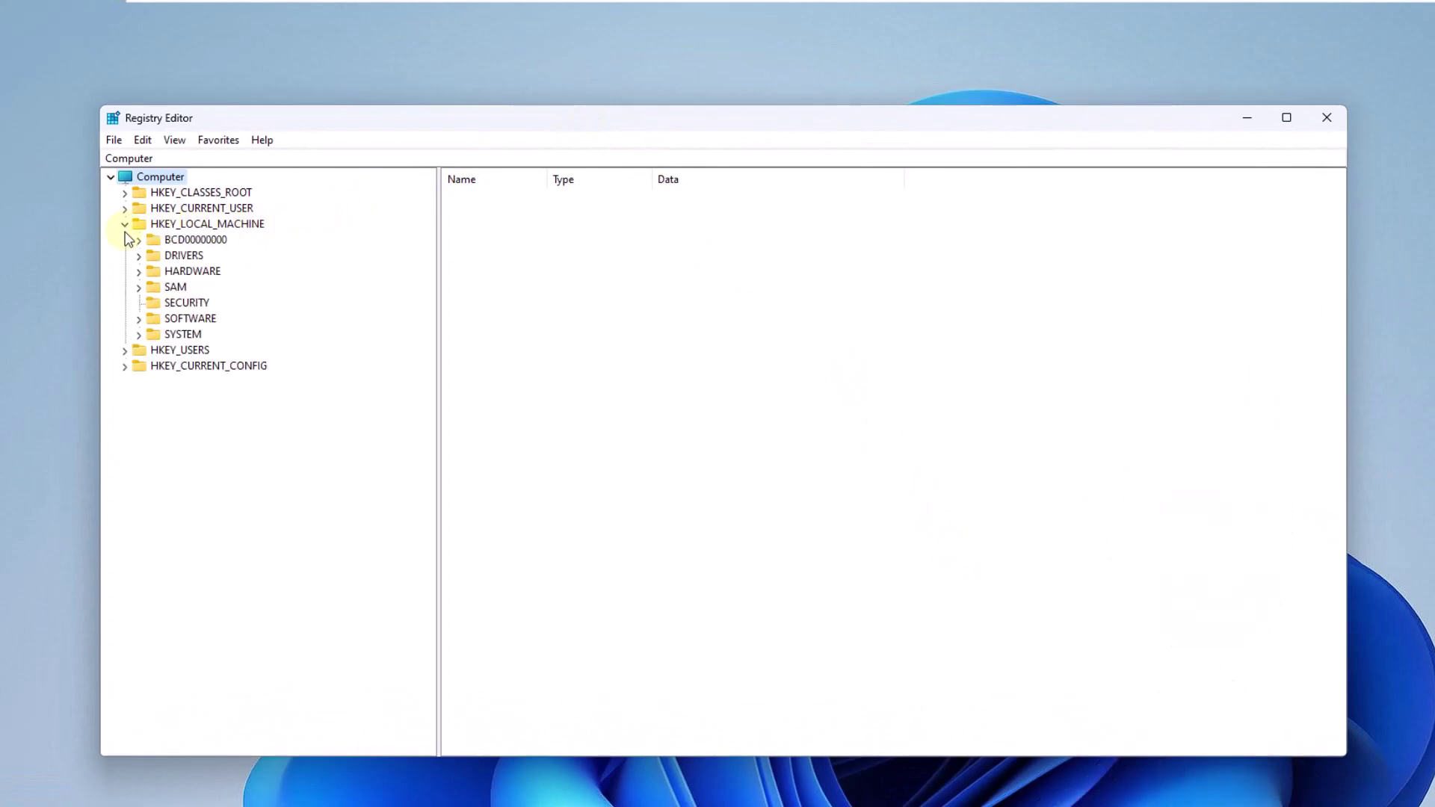
{"action": "left_click", "coordinate": [140, 319]}
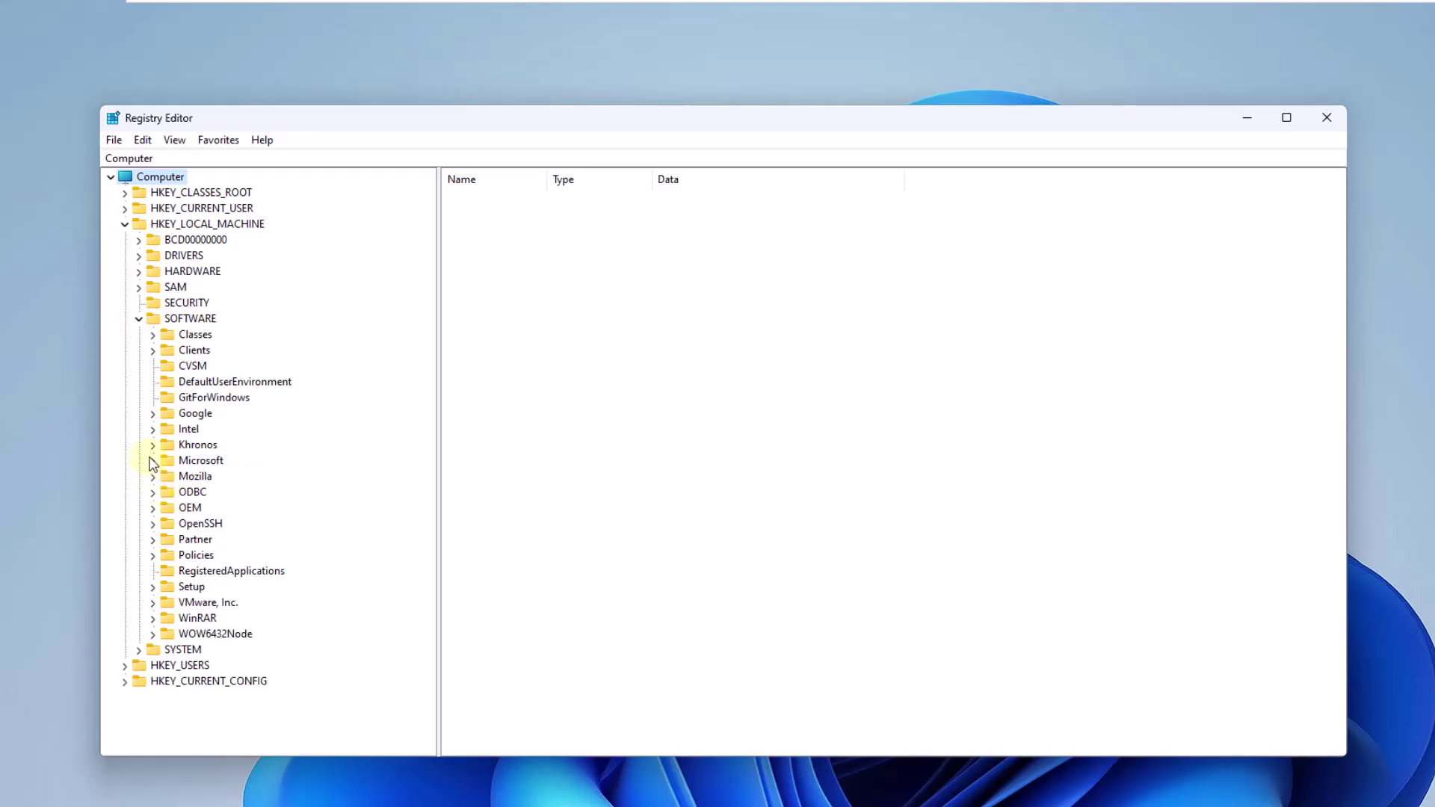
{"action": "left_click", "coordinate": [153, 460]}
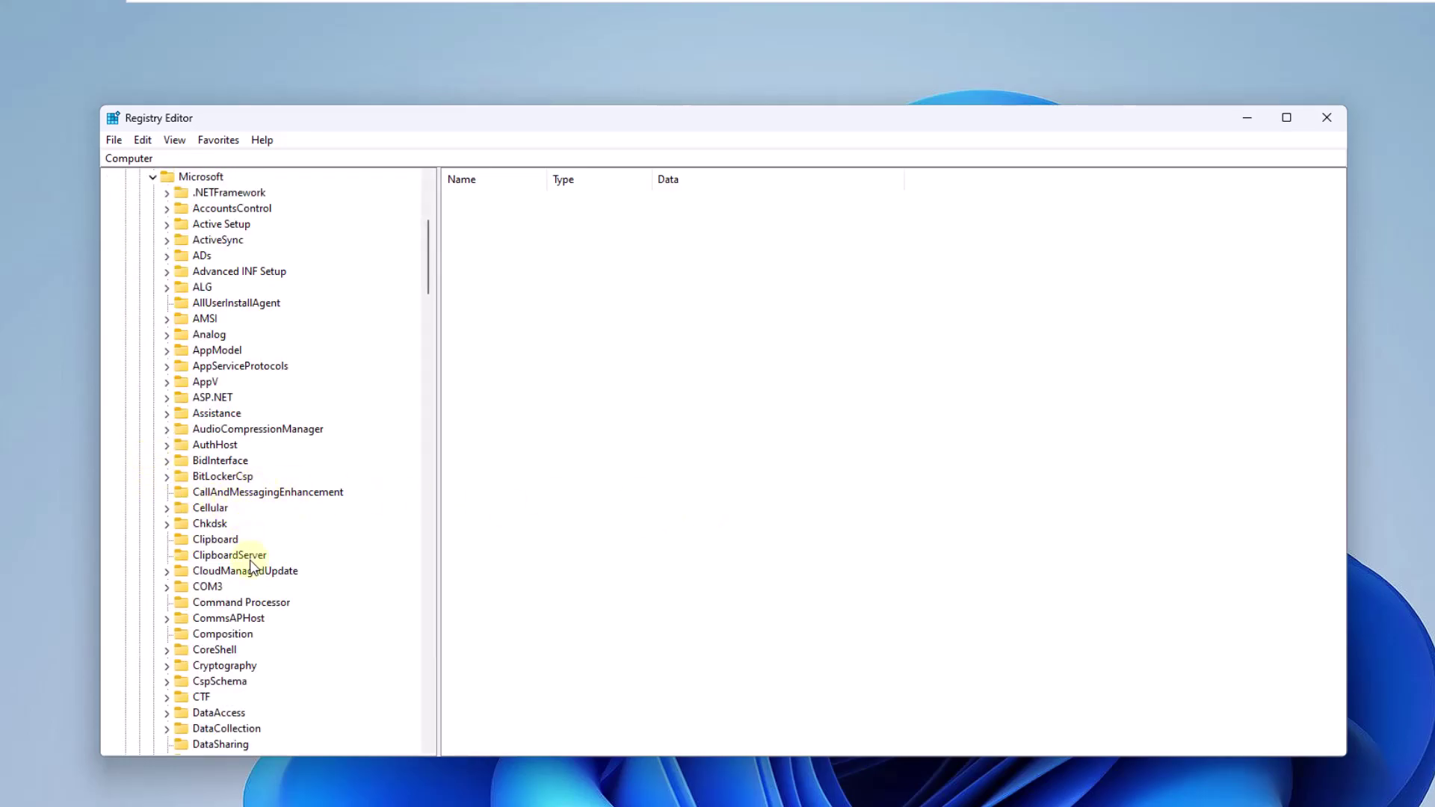
{"action": "left_click", "coordinate": [239, 603]}
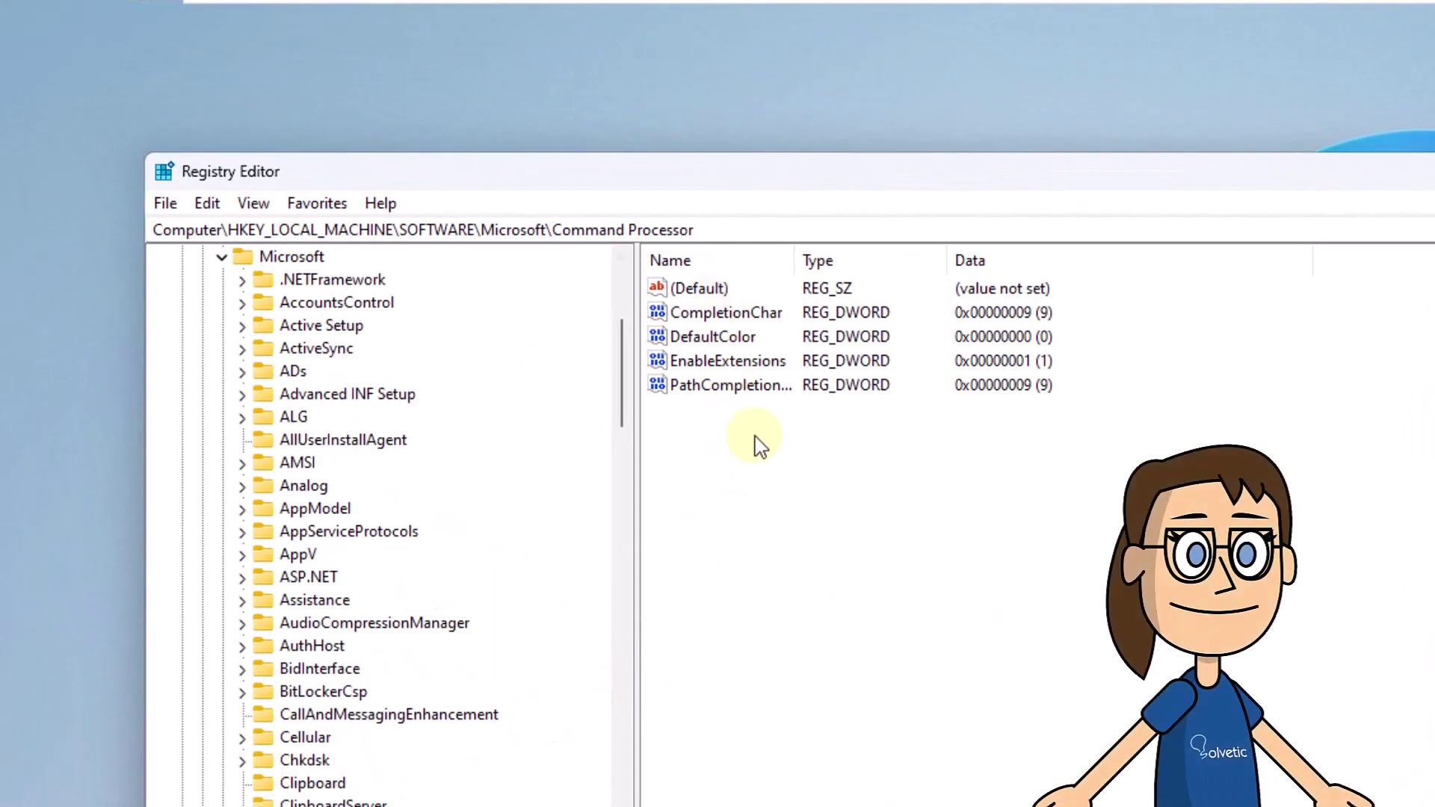